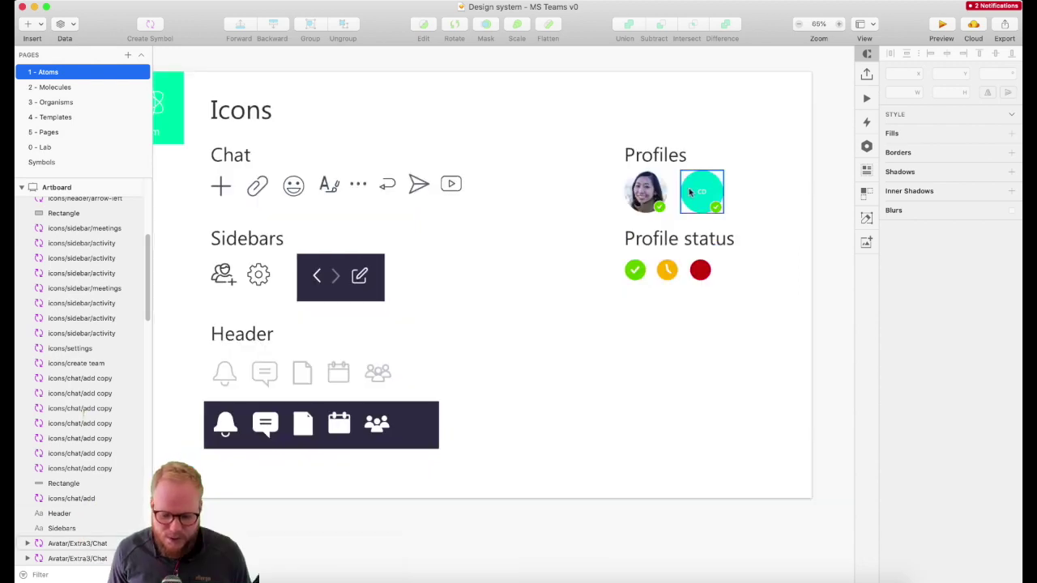
# - Browse the Lab, Molecules and Atoms pages to review their artboards
pyautogui.scroll(-1, 370, 212)
pyautogui.scroll(-4, 370, 213)
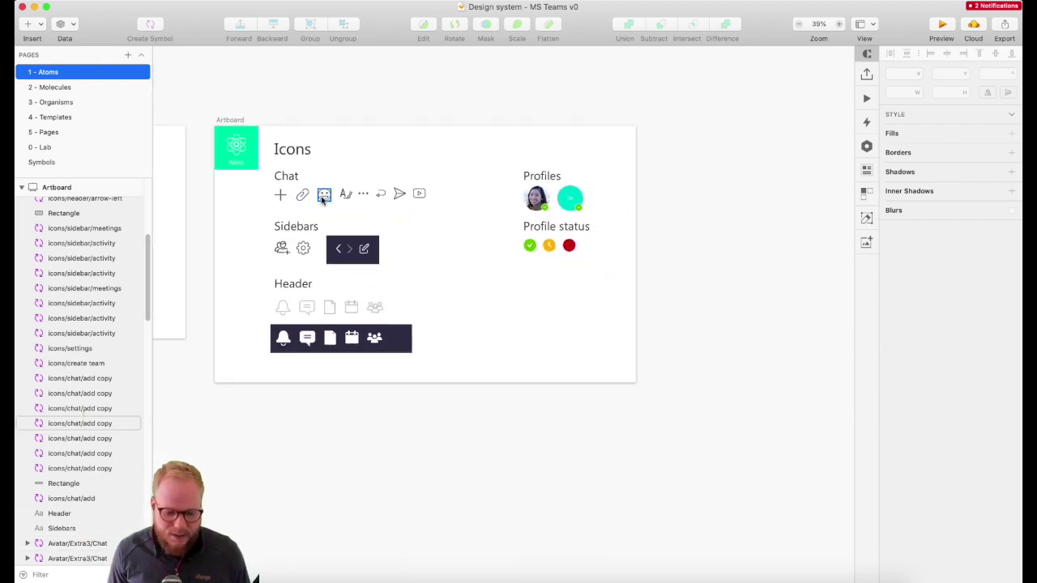
pyautogui.hscroll(-2, 322, 197)
pyautogui.click(51, 150)
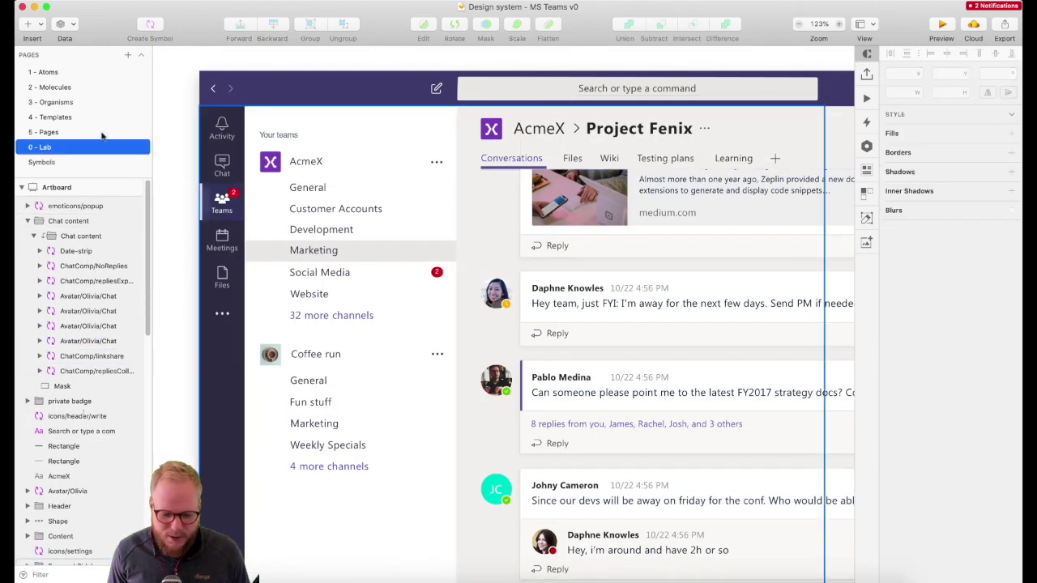
pyautogui.click(55, 87)
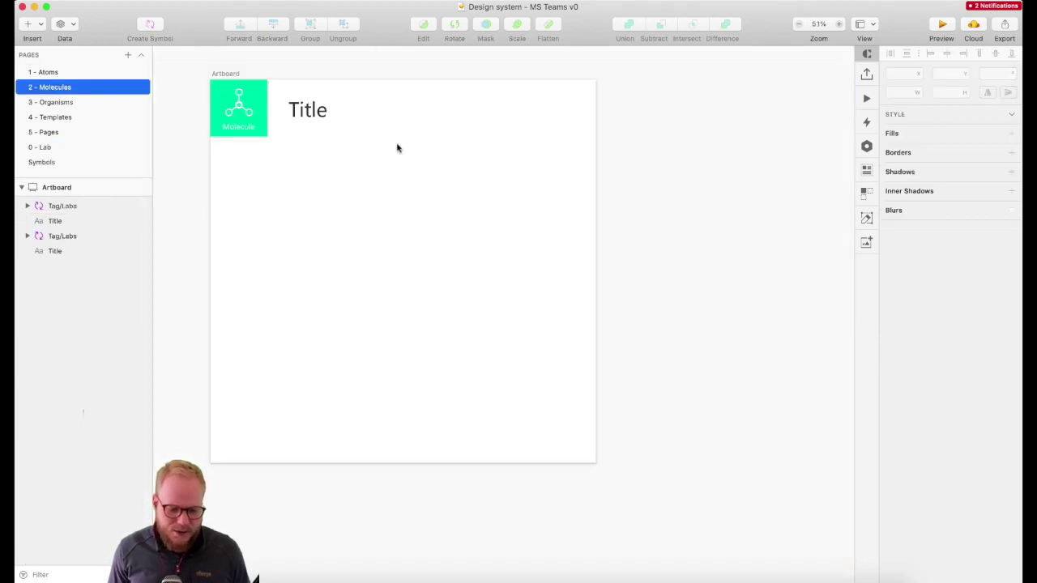
pyautogui.click(47, 72)
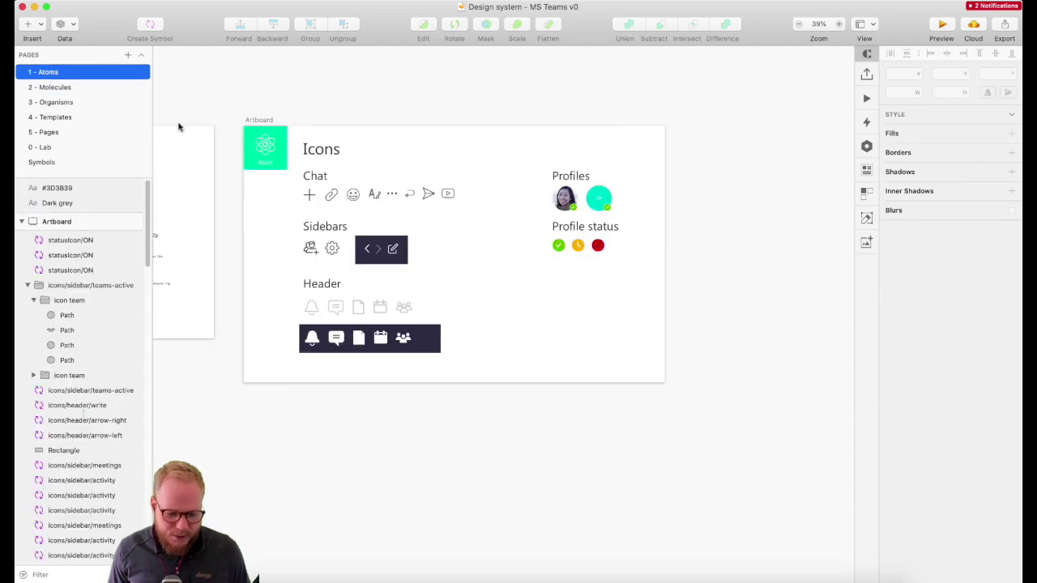
pyautogui.scroll(-2, 504, 237)
pyautogui.scroll(-5, 504, 236)
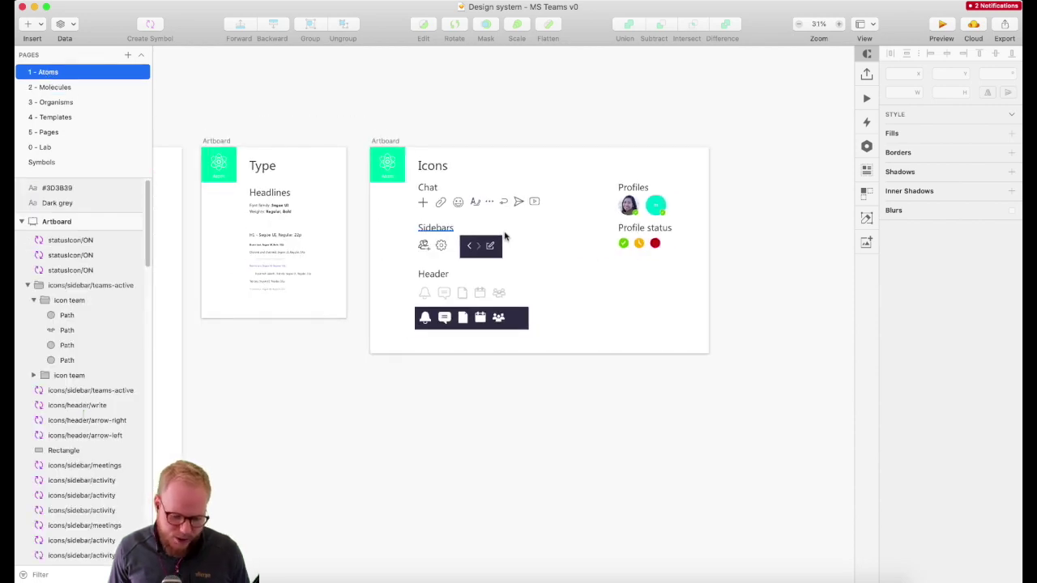
pyautogui.hscroll(-5, 331, 234)
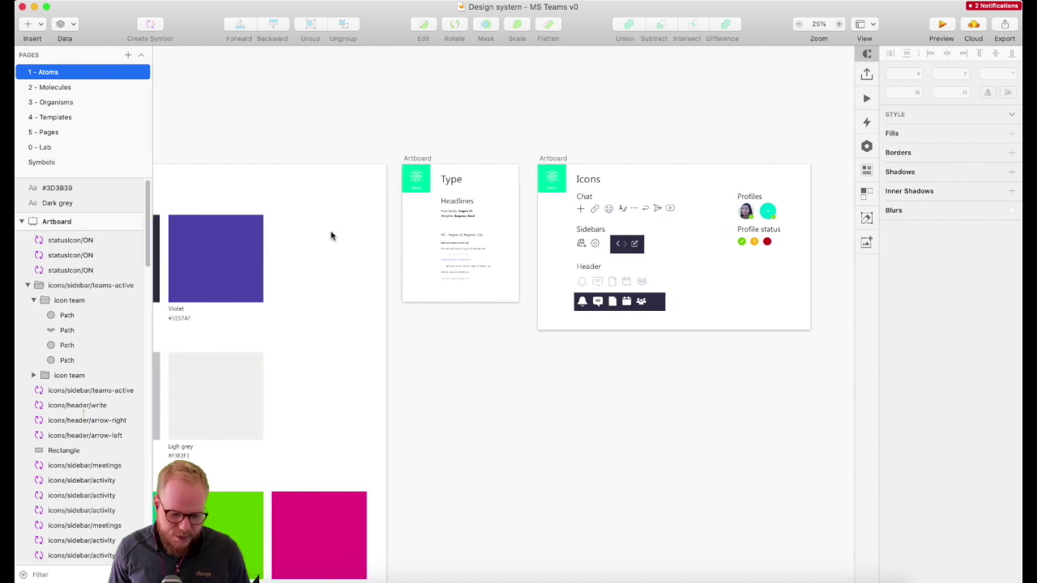
pyautogui.scroll(-2, 330, 234)
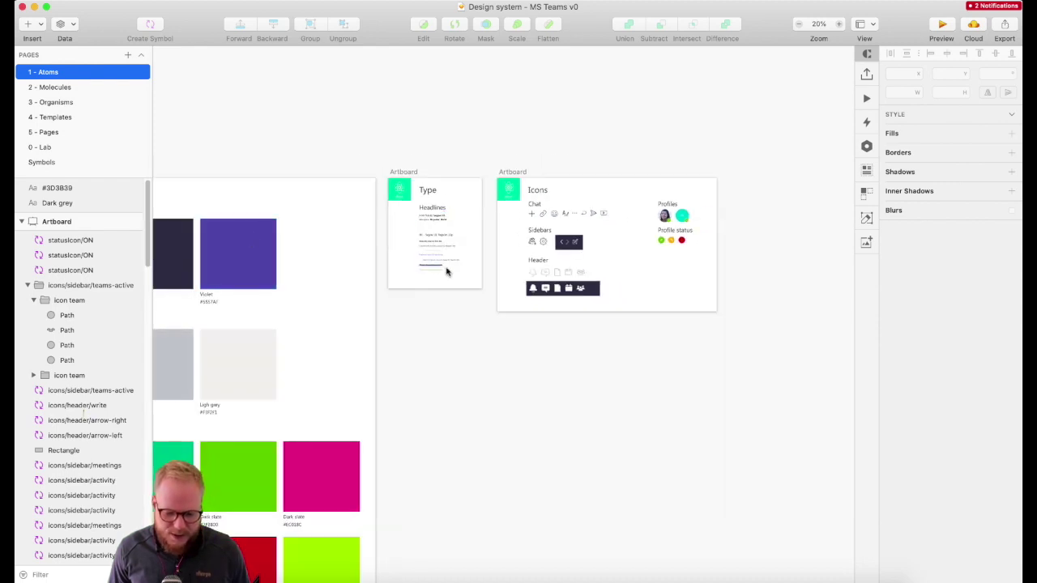
pyautogui.scroll(3, 441, 255)
pyautogui.hscroll(2, 631, 207)
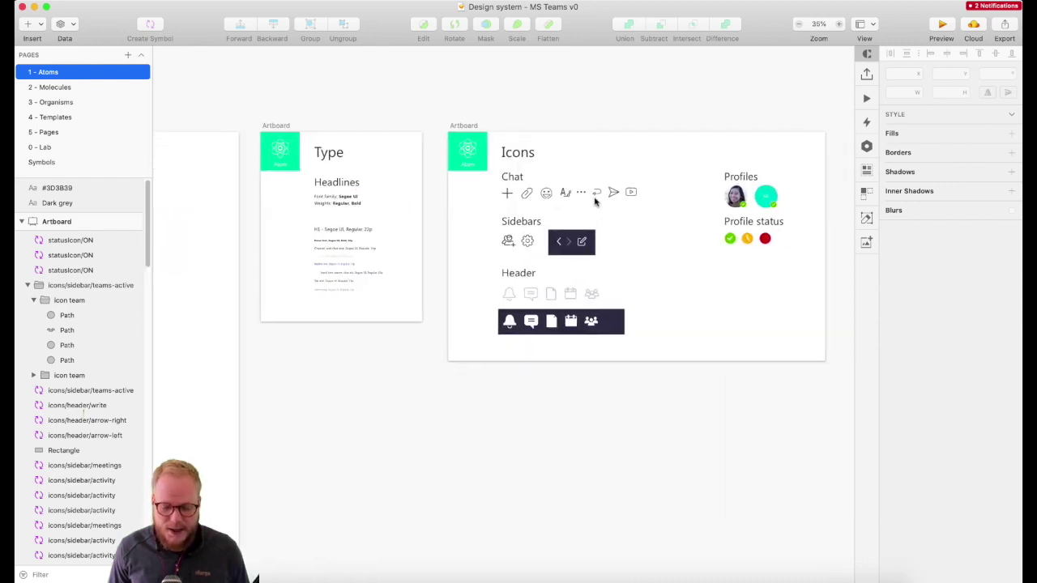
pyautogui.scroll(3, 817, 186)
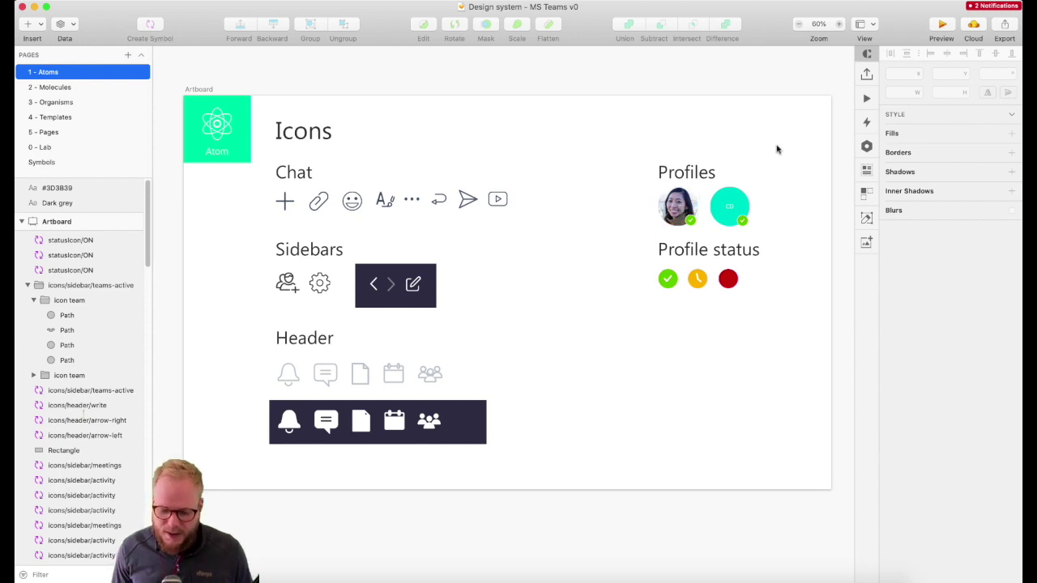
pyautogui.scroll(-2, 569, 251)
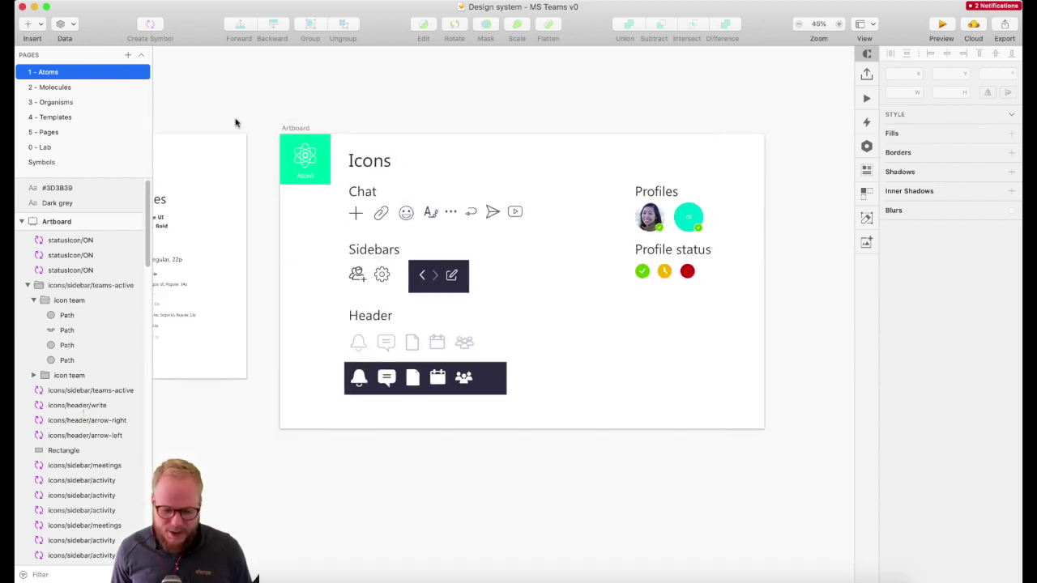
# - Enlarge the Icons artboard to 2029×1338, then switch to the 2 - Molecules page
pyautogui.click(297, 128)
pyautogui.moveTo(766, 427); pyautogui.dragTo(827, 493)
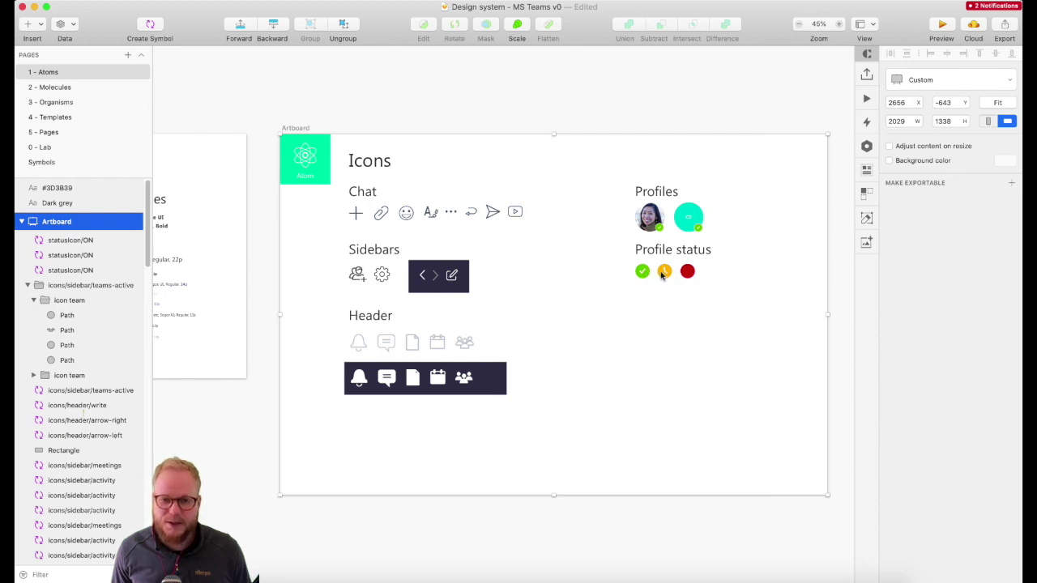
pyautogui.click(49, 87)
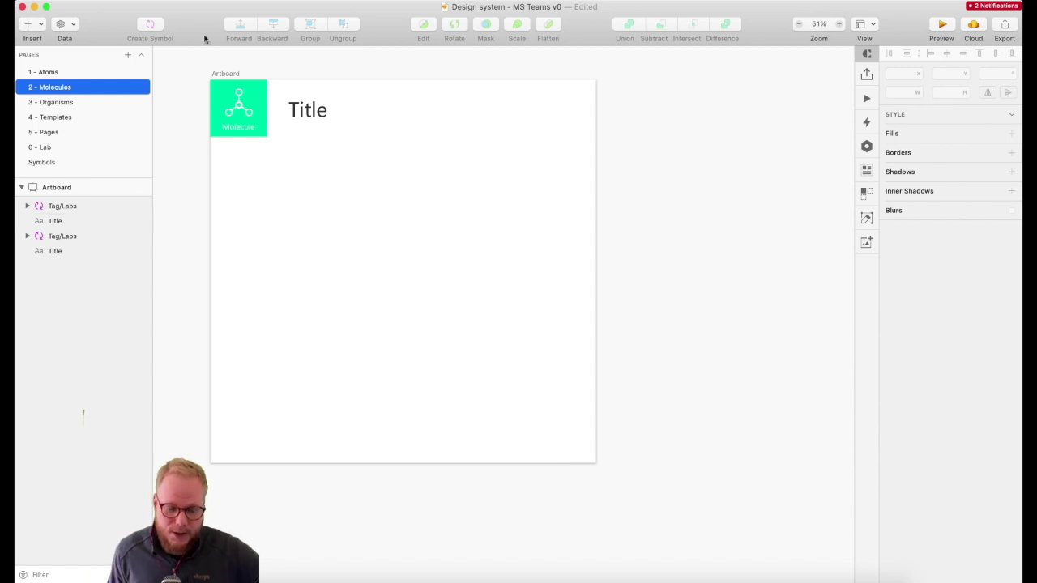
# - On 1 - Atoms, detach the photo avatar and the teal CD avatar from their symbols
pyautogui.click(87, 72)
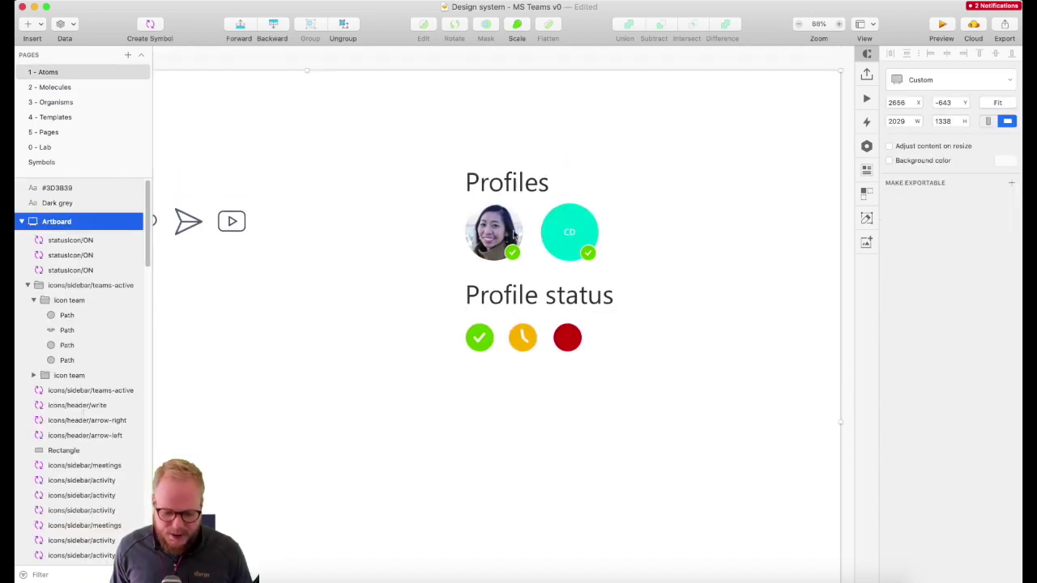
pyautogui.click(501, 231)
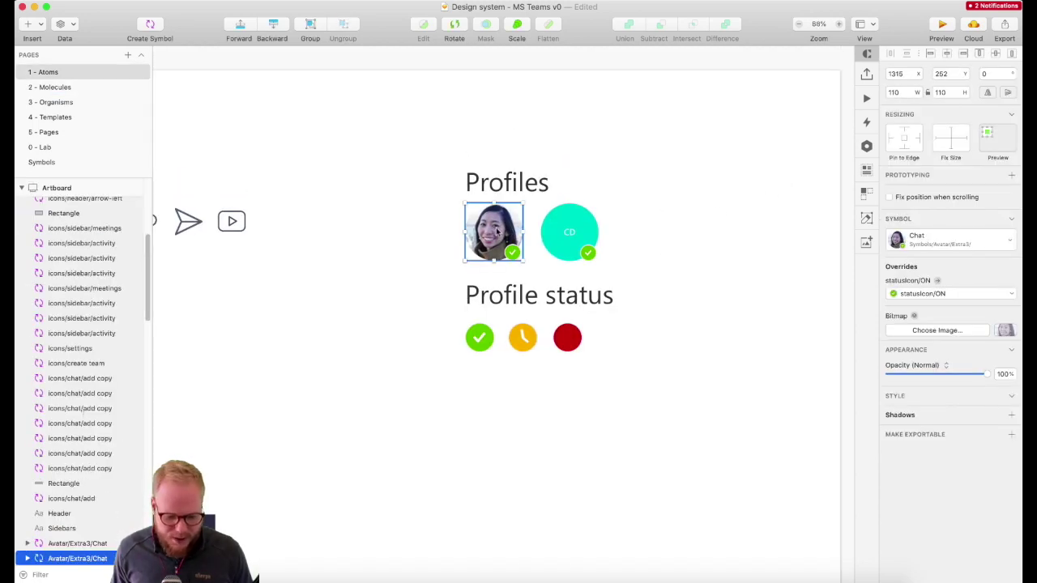
pyautogui.scroll(-1, 496, 230)
pyautogui.rightClick(495, 206)
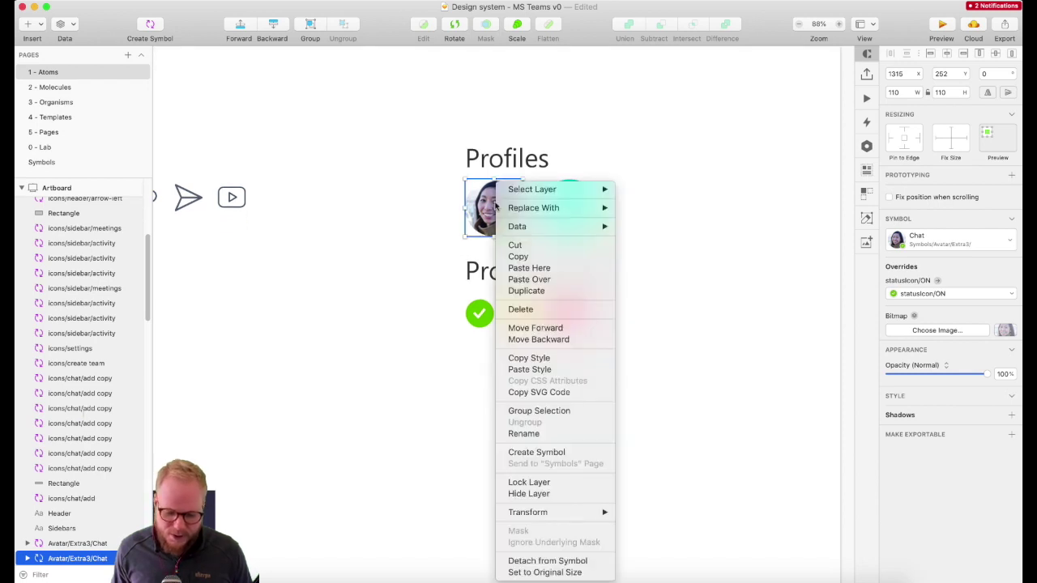
pyautogui.click(551, 561)
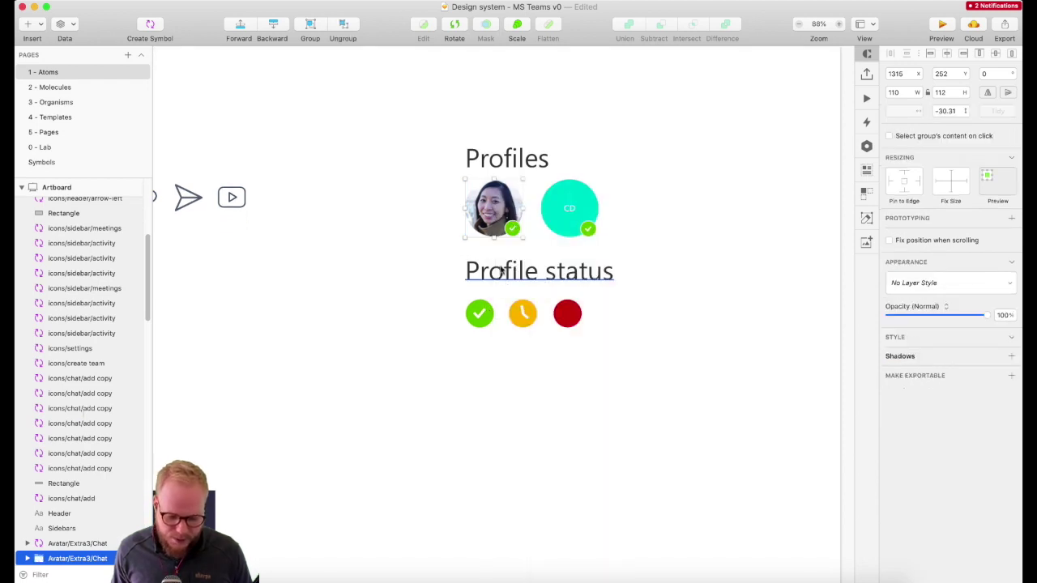
pyautogui.rightClick(569, 187)
pyautogui.moveTo(630, 517)
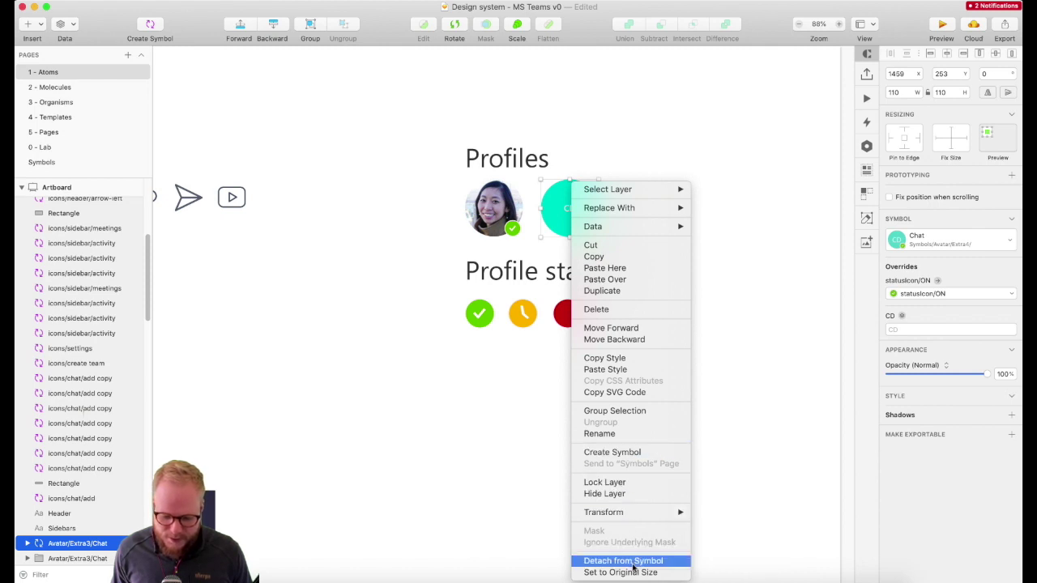
pyautogui.click(598, 178)
# - Move each avatar's green statusIcon/ON badge out below its avatar
pyautogui.click(520, 235)
pyautogui.click(516, 230)
pyautogui.click(515, 230)
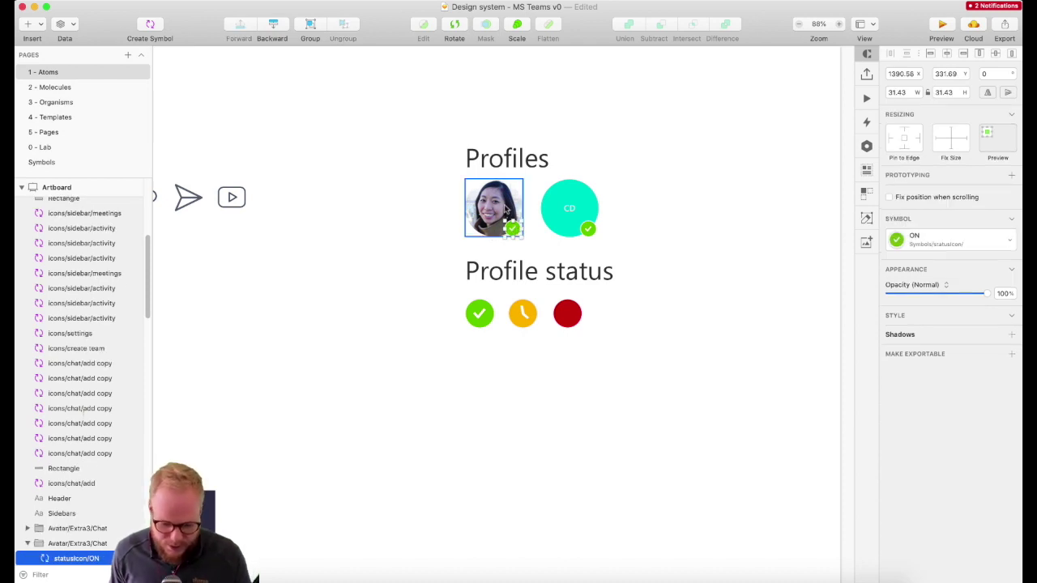
pyautogui.press('Escape')
pyautogui.press('Escape')
pyautogui.click(514, 231)
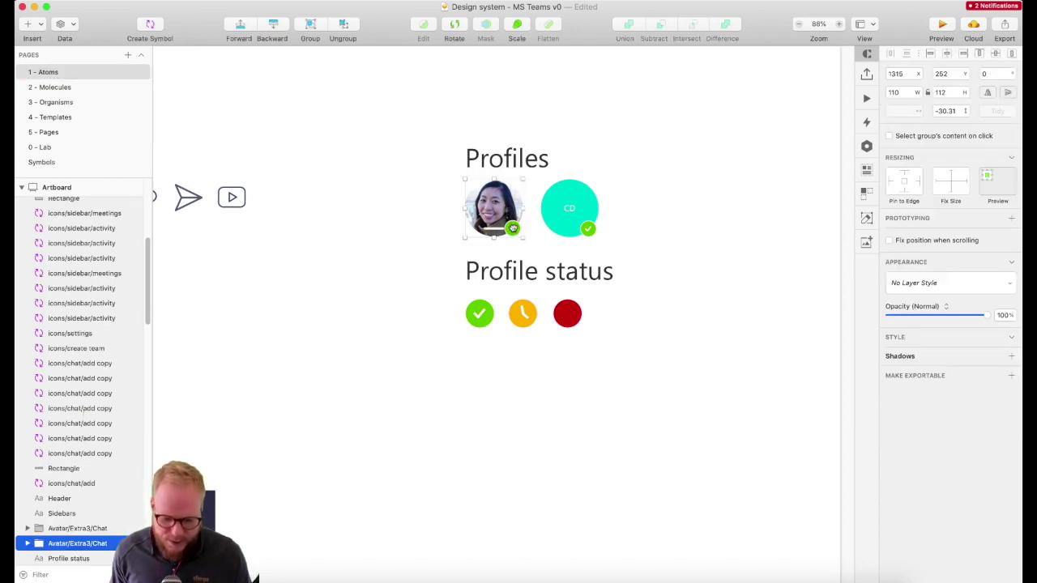
pyautogui.click(515, 231)
pyautogui.moveTo(514, 231); pyautogui.dragTo(545, 383)
pyautogui.click(588, 228)
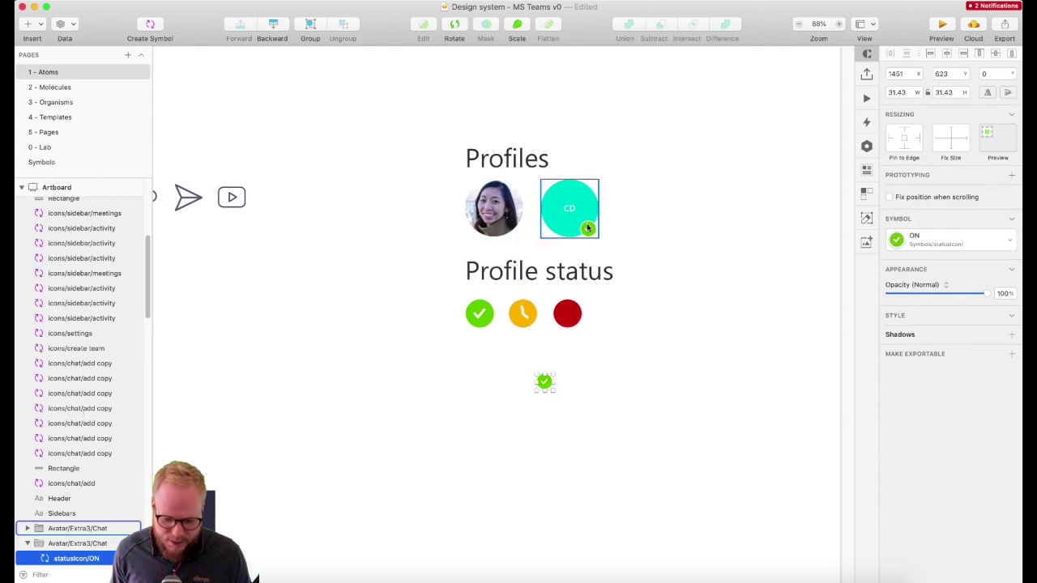
pyautogui.click(588, 228)
pyautogui.moveTo(589, 228); pyautogui.dragTo(633, 364)
pyautogui.click(513, 212)
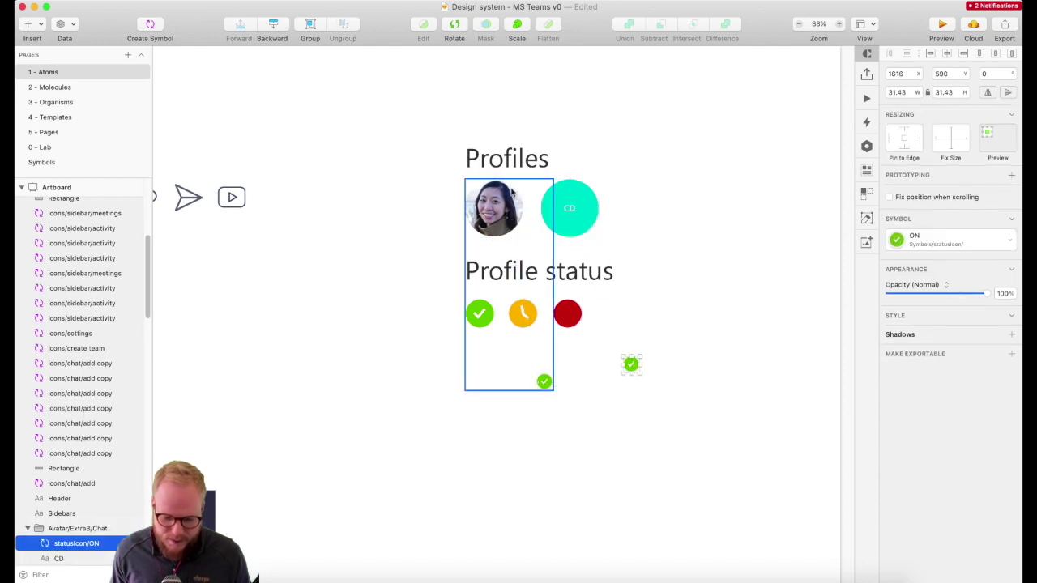
pyautogui.click(512, 216)
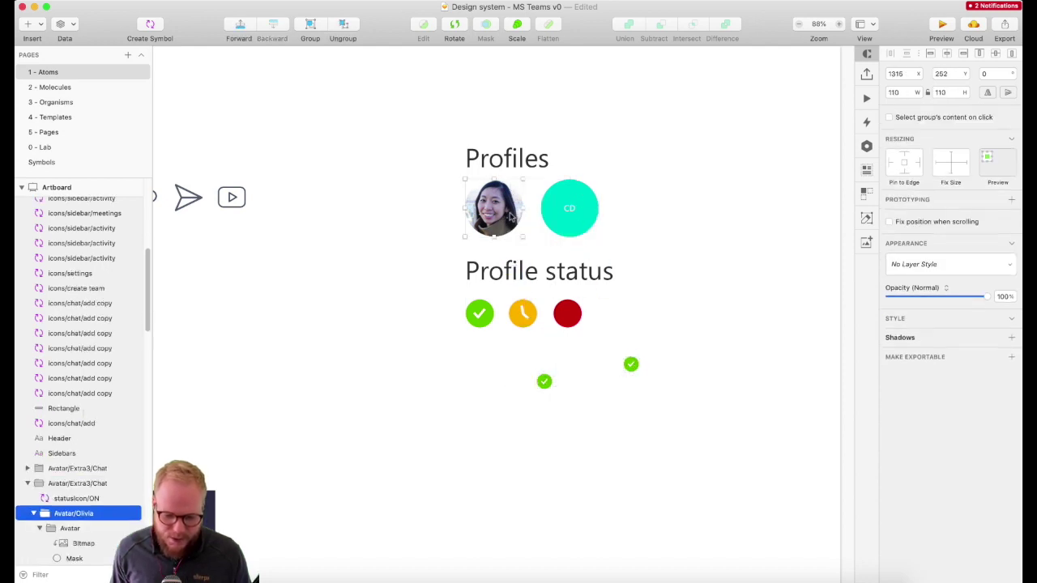
pyautogui.click(528, 157)
# - Retitle the Profiles heading to 'Profile photos'
pyautogui.doubleClick(528, 157)
pyautogui.write('P')
pyautogui.press('BackSpace')
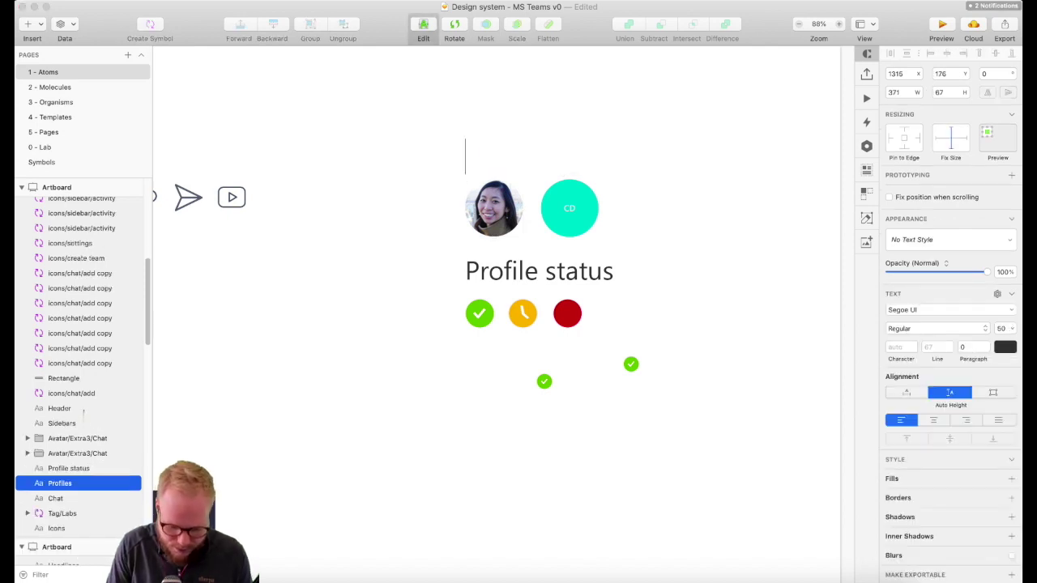
pyautogui.write('Profile p')
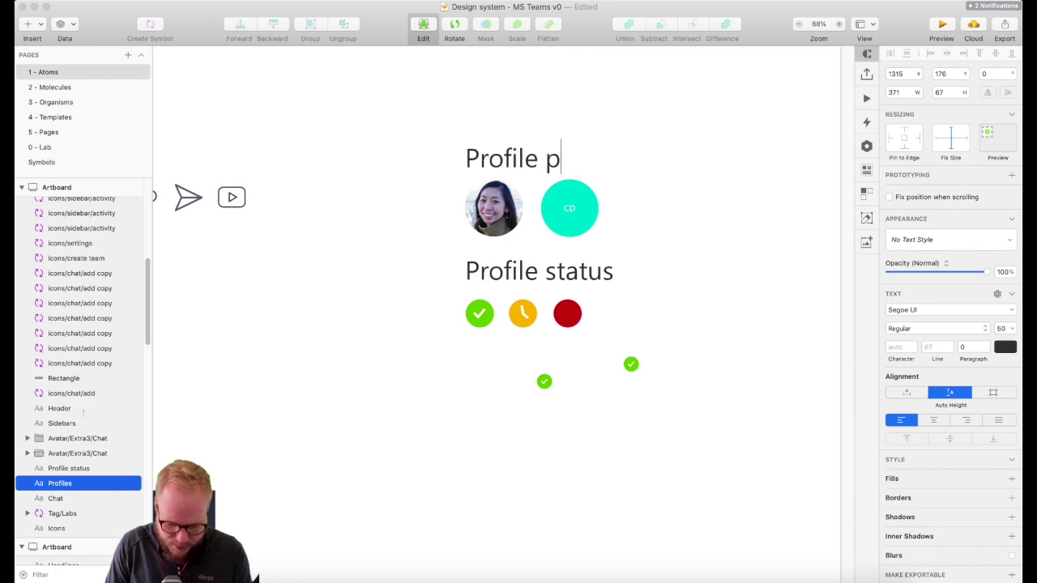
pyautogui.write('hotos')
pyautogui.click(584, 248)
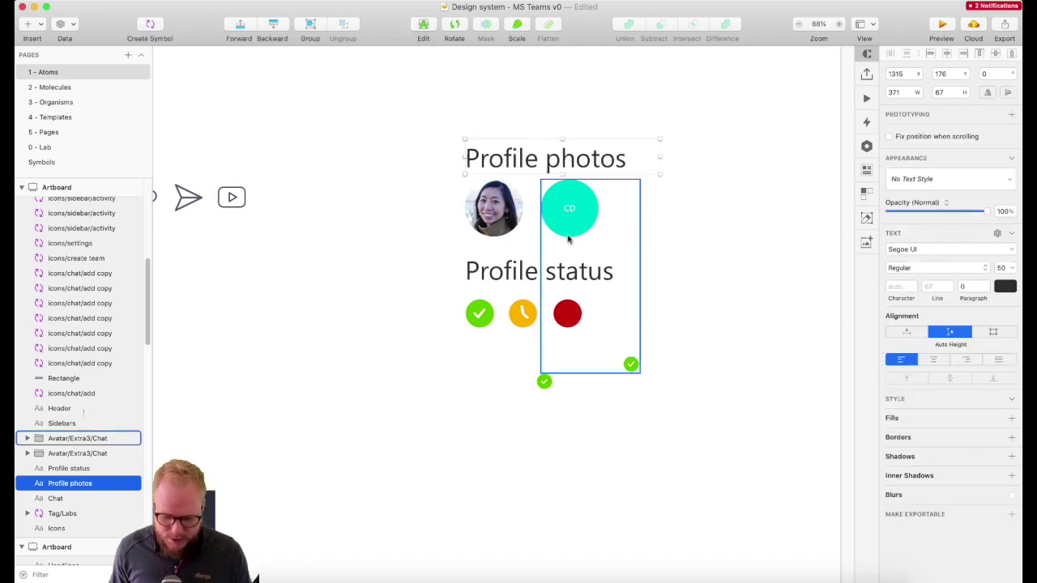
# - Delete the CD initials from the teal avatar
pyautogui.doubleClick(567, 215)
pyautogui.moveTo(577, 207); pyautogui.dragTo(596, 213)
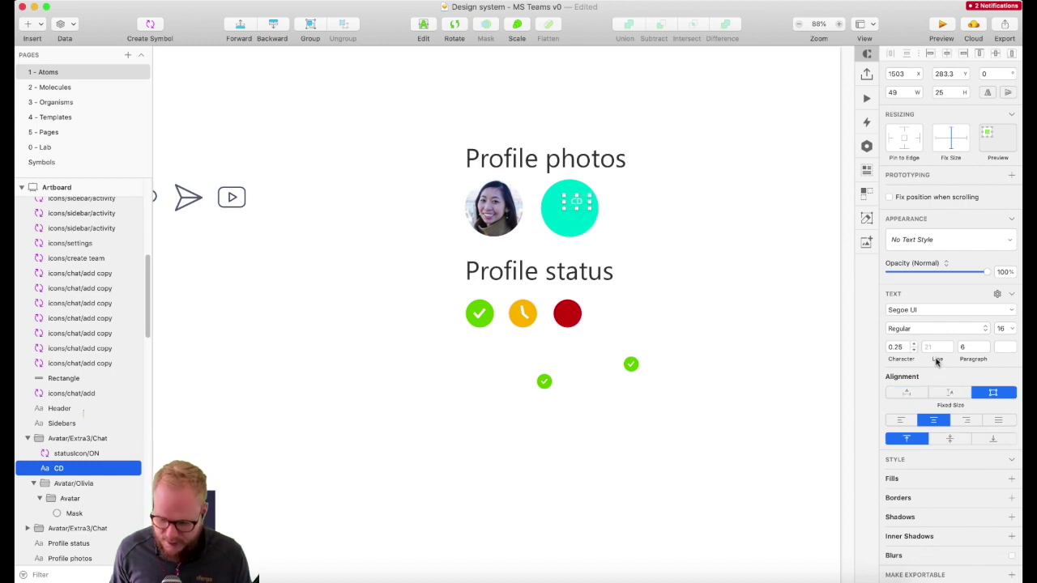
pyautogui.press('Delete')
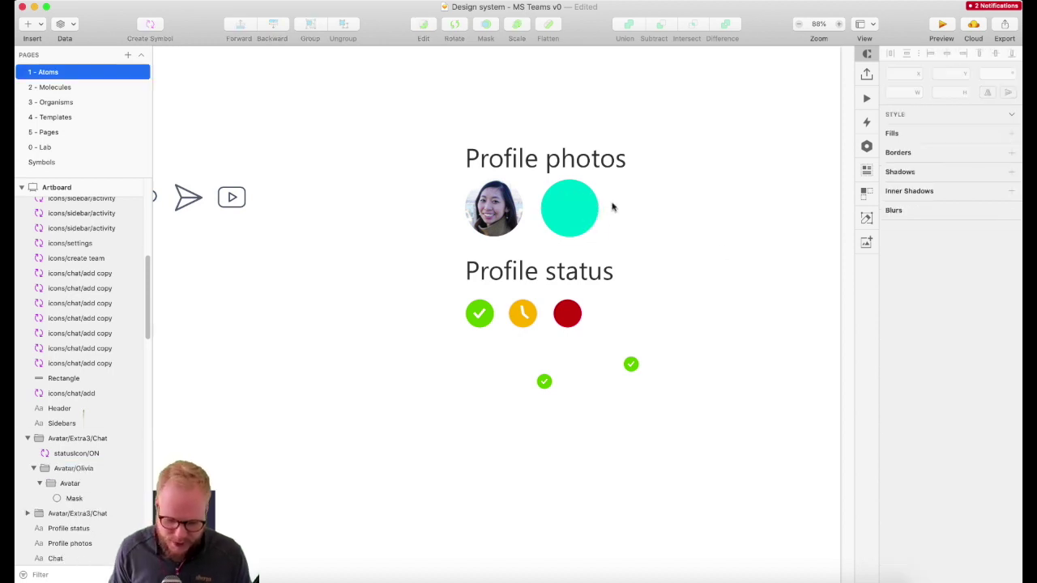
# - Rename the teal avatar's inner group to 'Avatr if there's no photo'
pyautogui.click(75, 469)
pyautogui.doubleClick(79, 469)
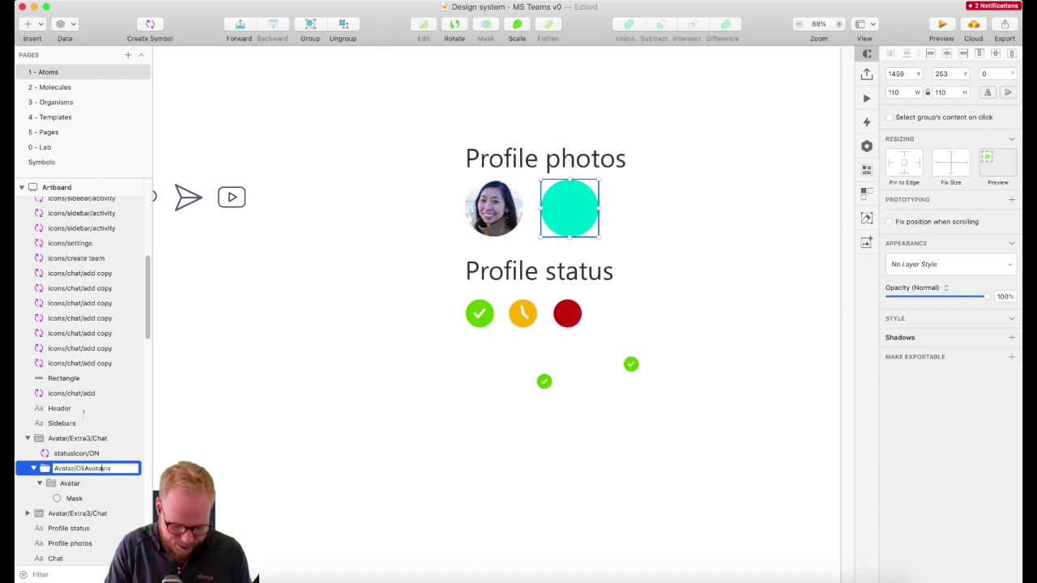
pyautogui.press('super+a')
pyautogui.write("Avatr if there's no photo")
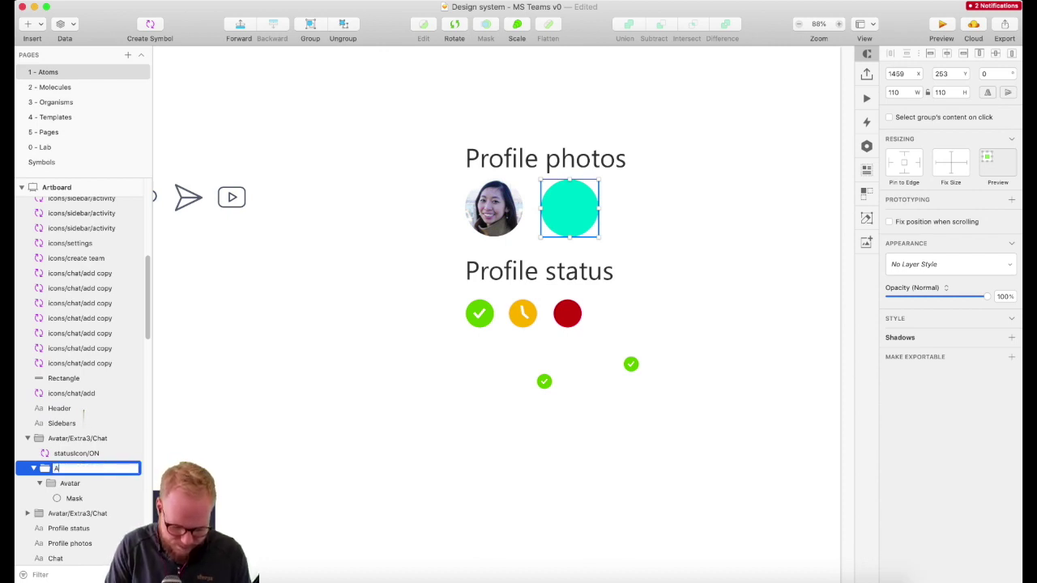
pyautogui.press('Return')
# - Detach the yellow and red status icons from their symbols
pyautogui.click(479, 312)
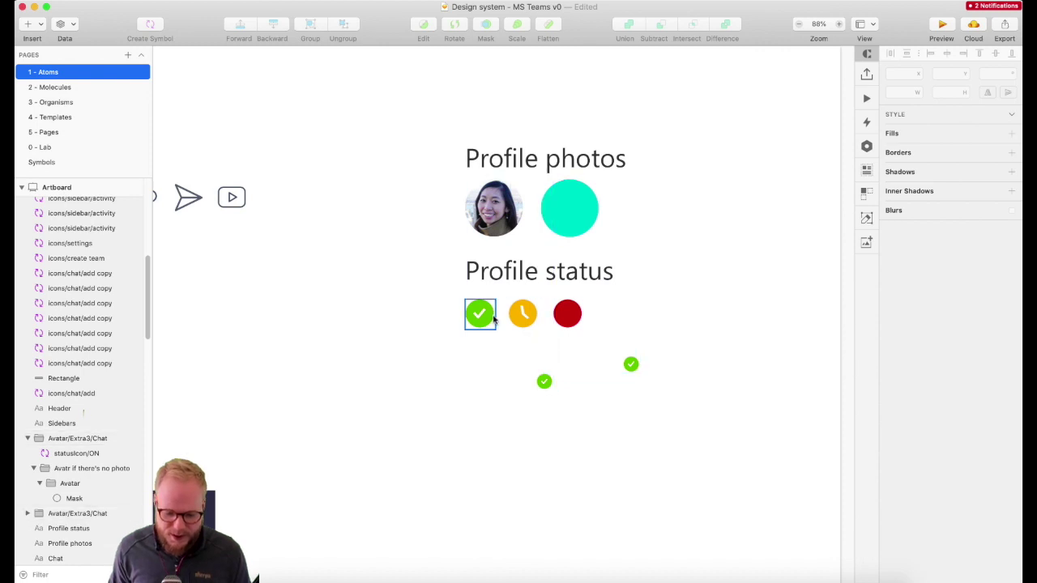
pyautogui.doubleClick(480, 304)
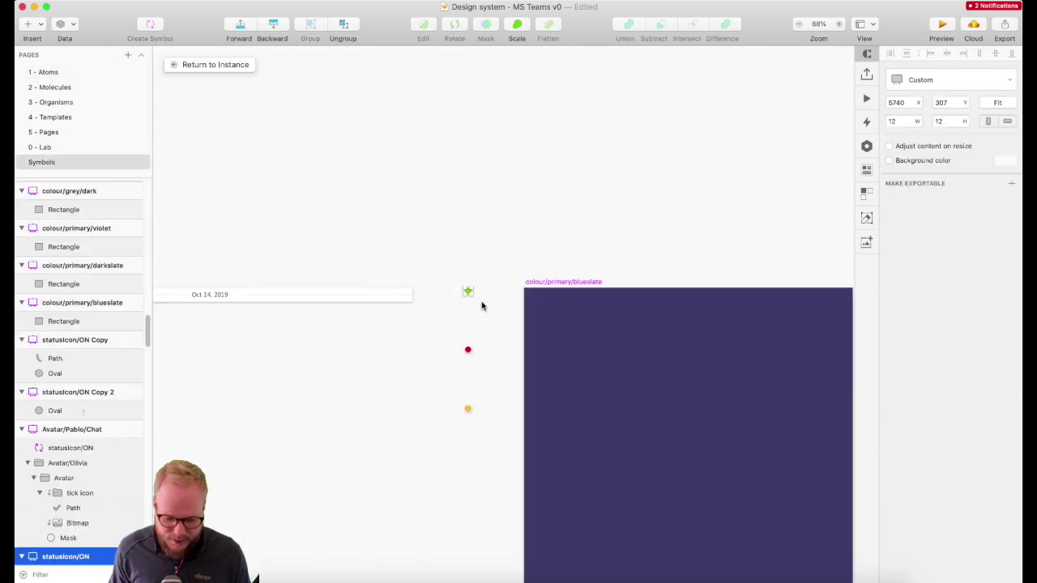
pyautogui.click(212, 65)
pyautogui.rightClick(478, 301)
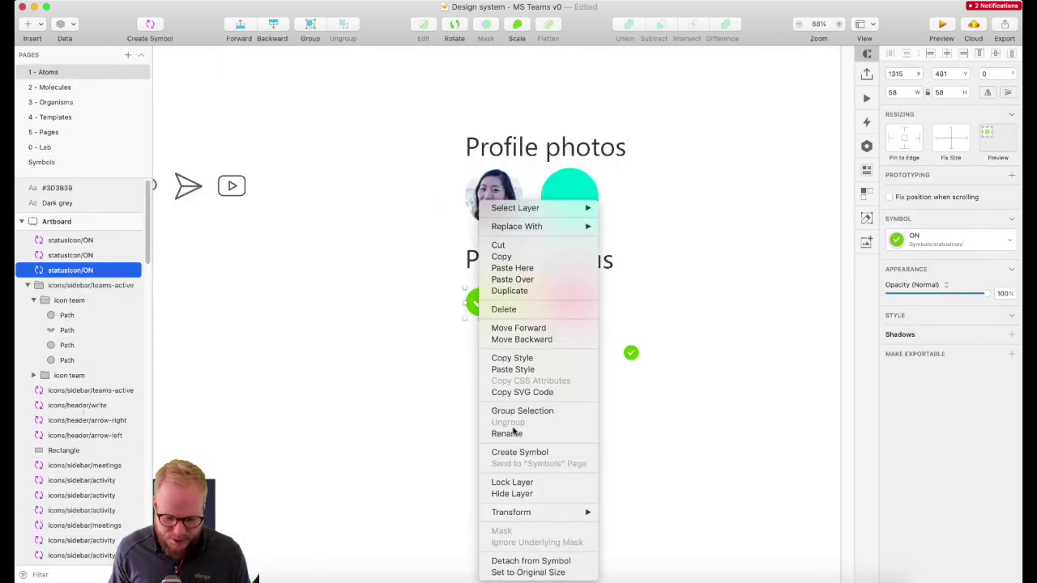
pyautogui.rightClick(522, 302)
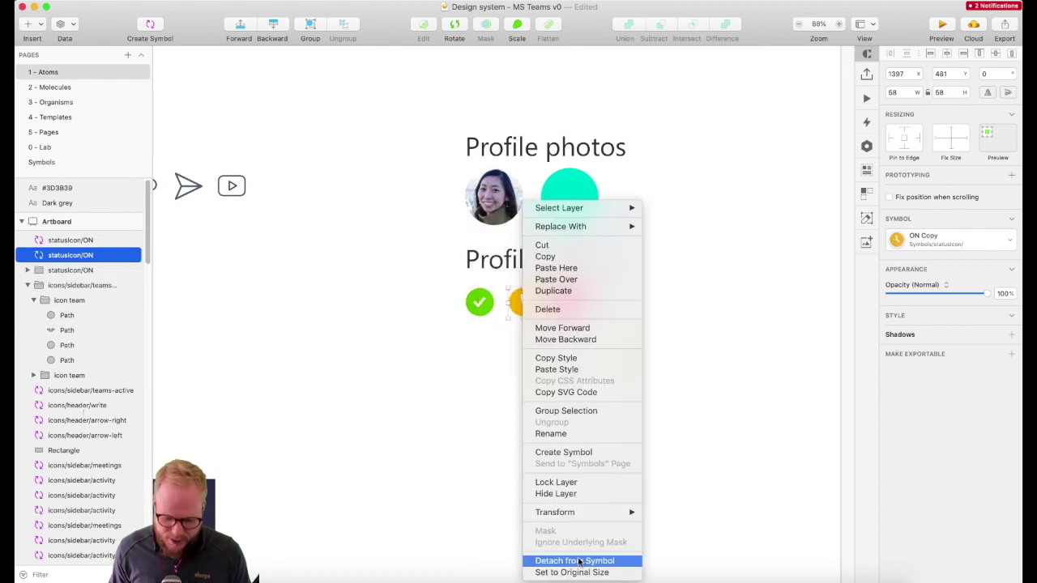
pyautogui.click(567, 302)
pyautogui.rightClick(567, 303)
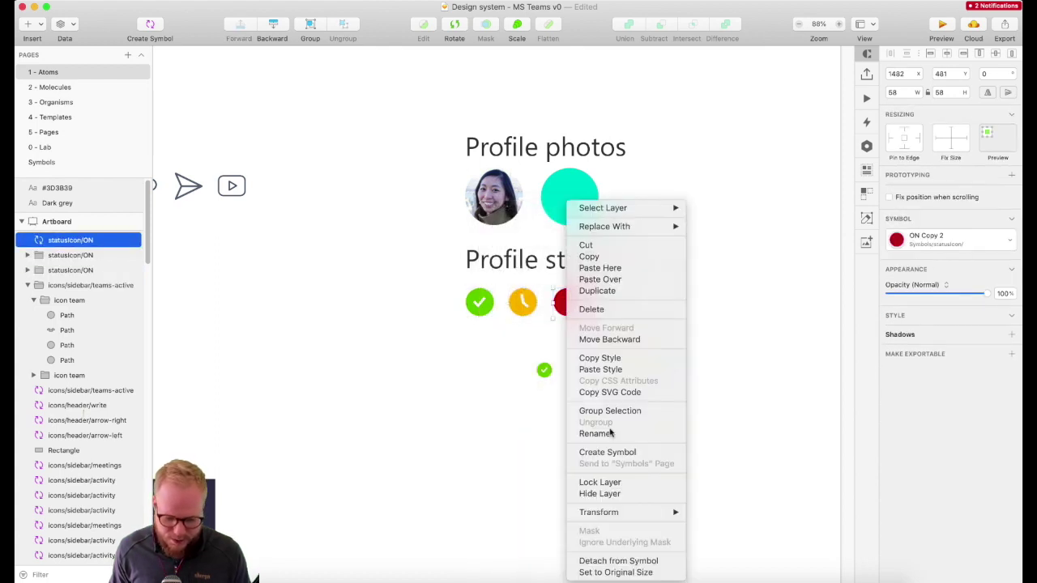
pyautogui.click(618, 561)
# - Turn the yellow icon's clock glyph into a symbol named icons/status/afk
pyautogui.click(524, 302)
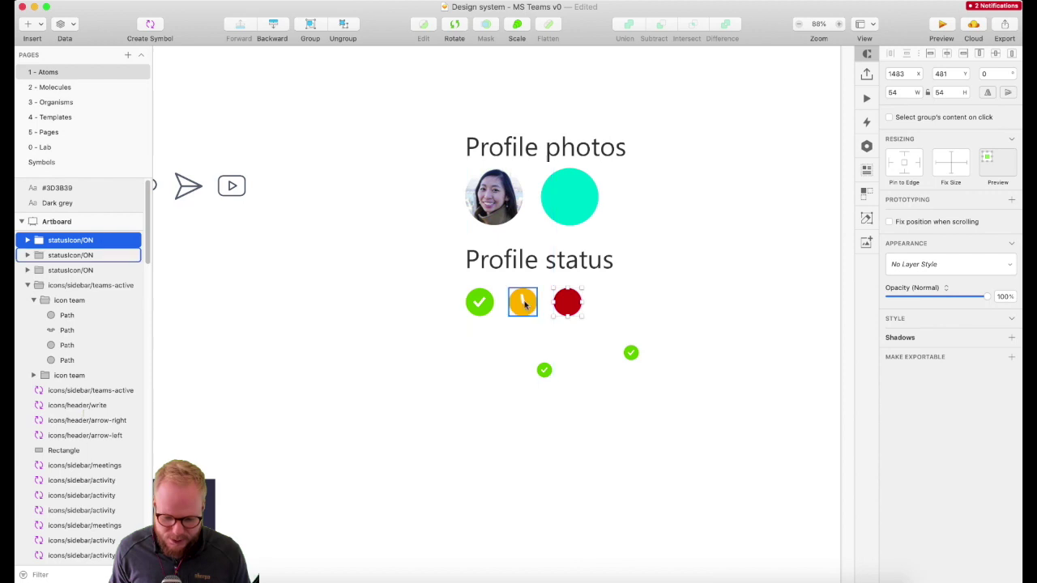
pyautogui.doubleClick(524, 304)
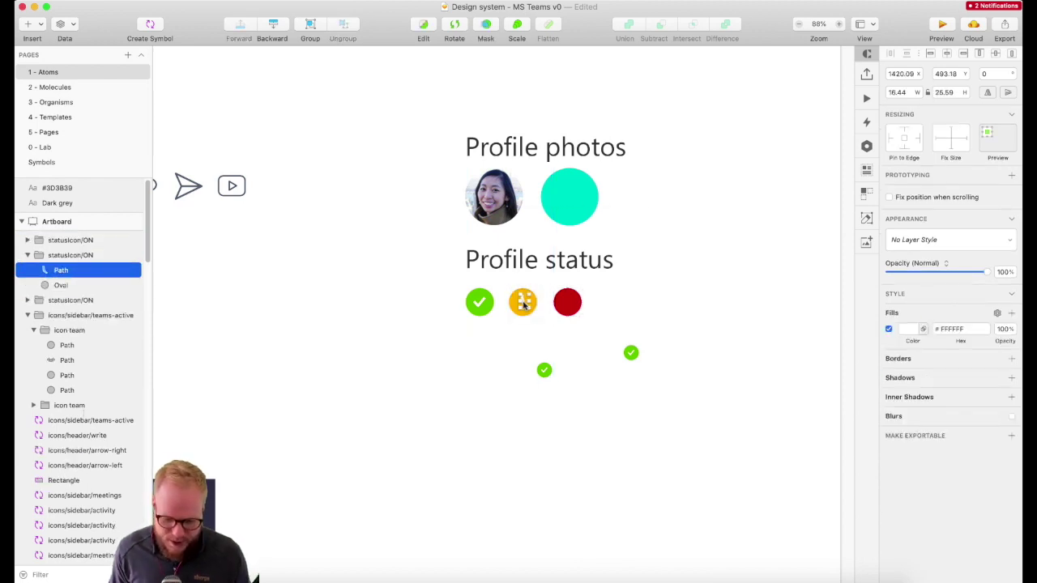
pyautogui.rightClick(523, 304)
pyautogui.click(571, 482)
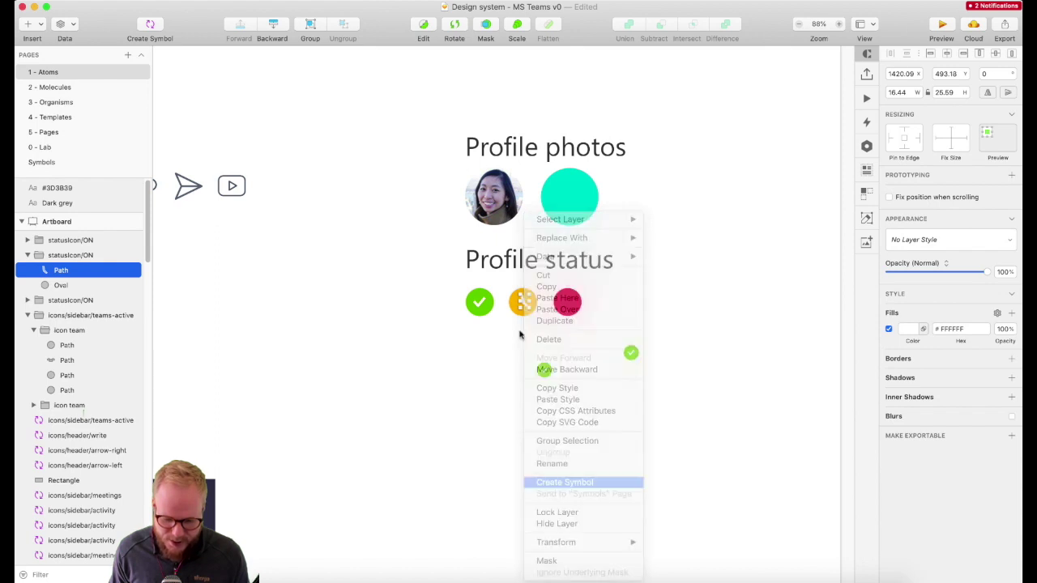
pyautogui.write('icons/status/')
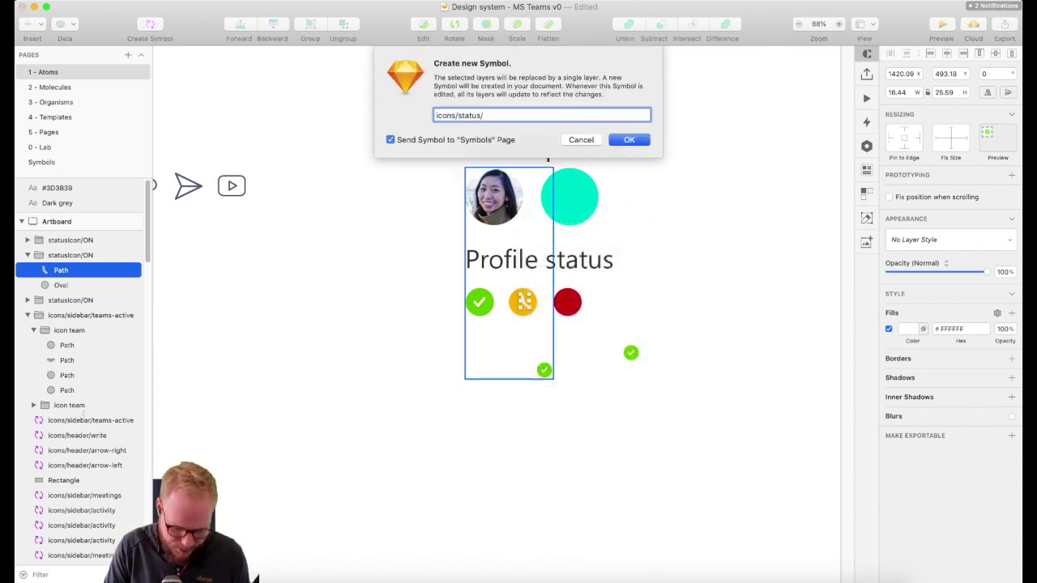
pyautogui.write('afk')
pyautogui.press('Return')
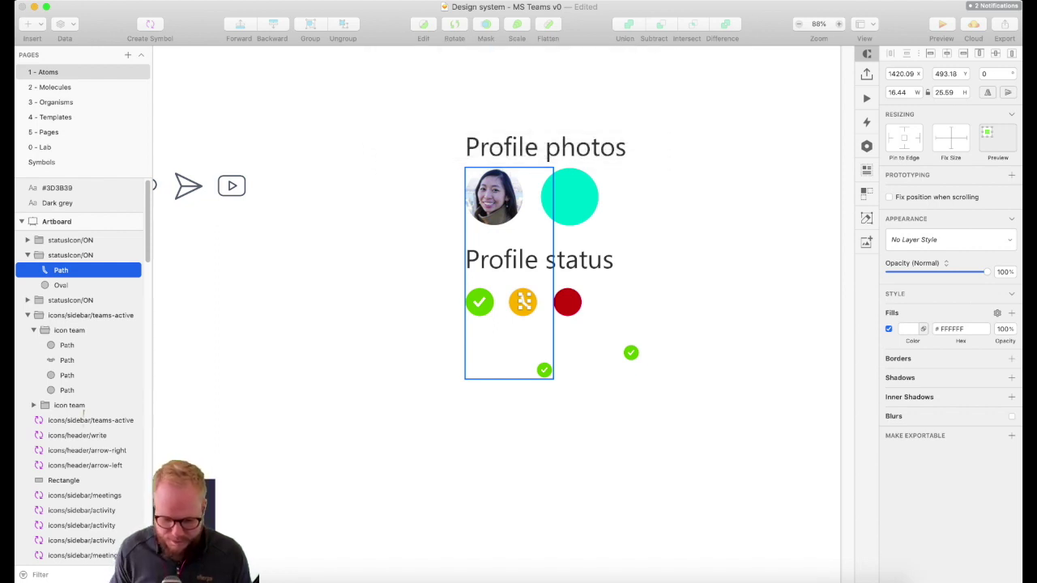
# - Turn the green icon's check glyph into a symbol named icons/status/online
pyautogui.click(479, 305)
pyautogui.doubleClick(479, 305)
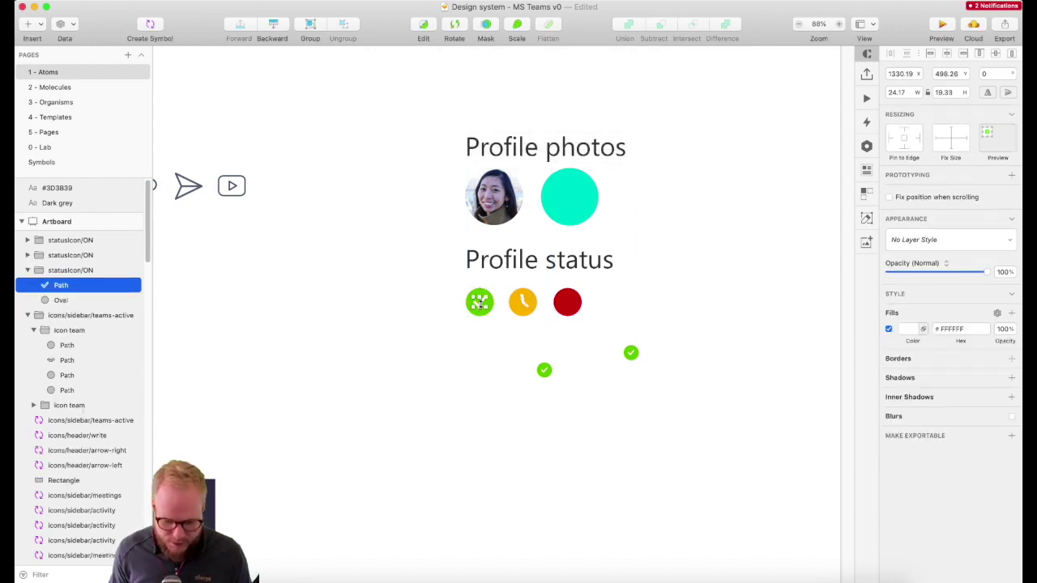
pyautogui.rightClick(479, 305)
pyautogui.click(486, 311)
pyautogui.rightClick(480, 301)
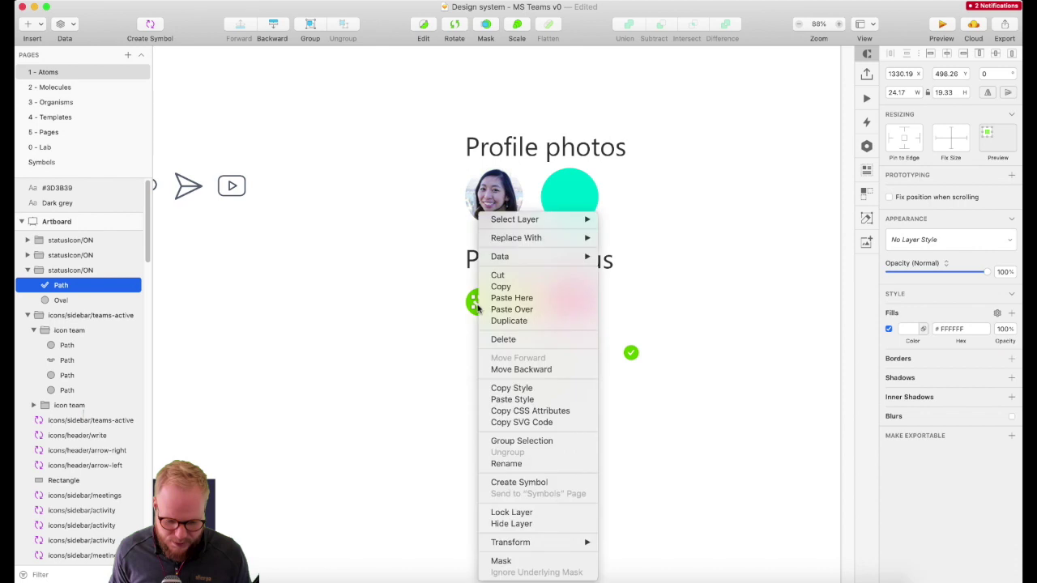
pyautogui.click(519, 482)
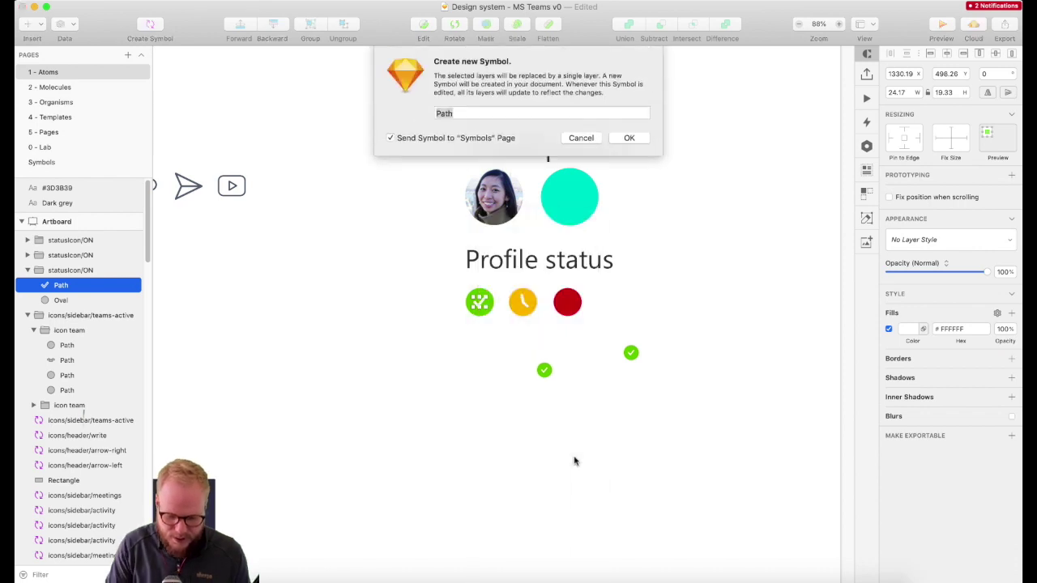
pyautogui.write('icons/status/online')
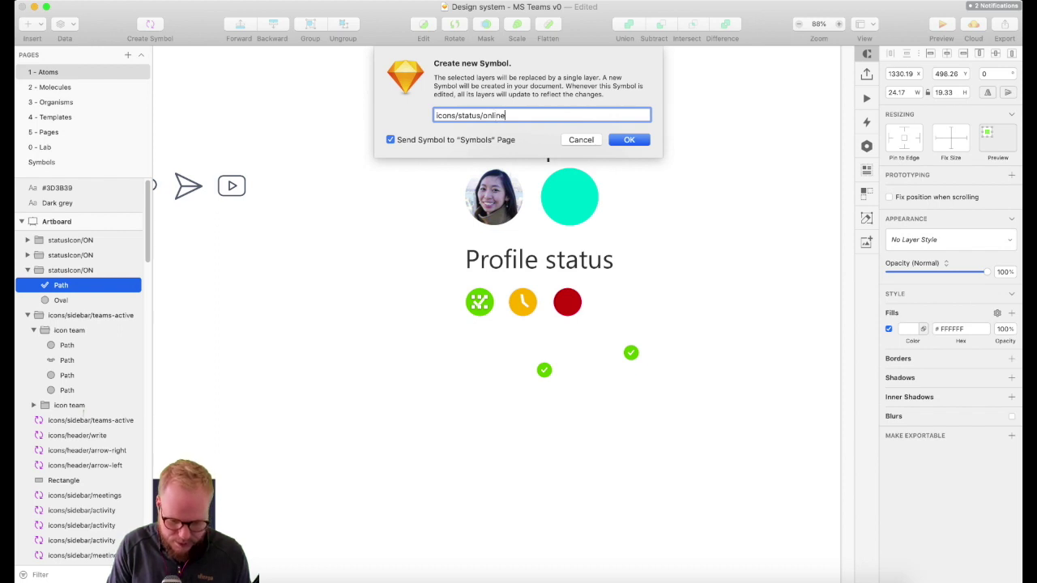
pyautogui.press('Return')
pyautogui.click(478, 416)
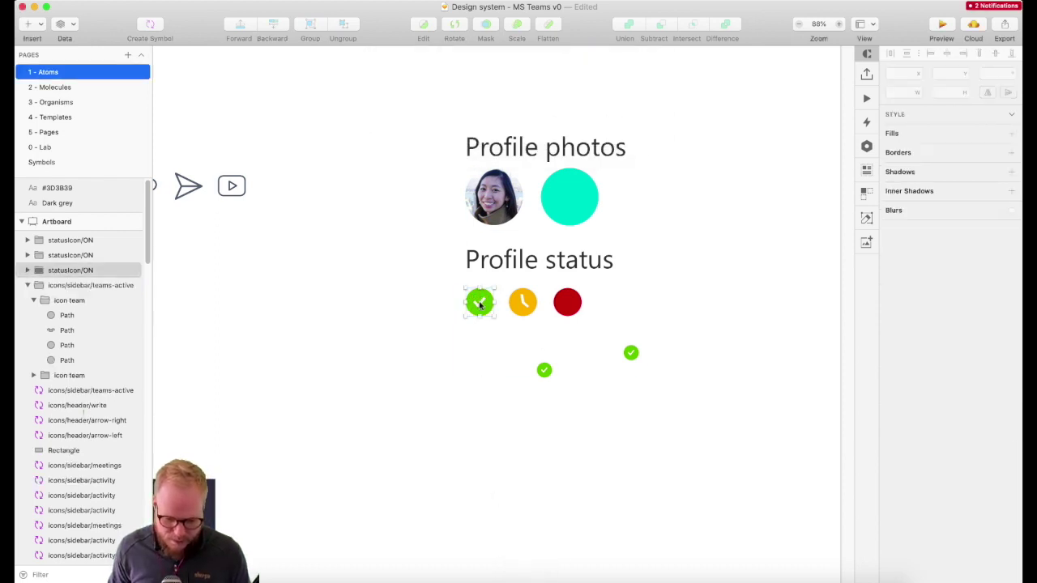
pyautogui.click(479, 304)
# - Copy the Sidebars heading as 'Status' and the dark sidebar panel beneath it
pyautogui.scroll(-3, 509, 316)
pyautogui.hscroll(-5, 509, 316)
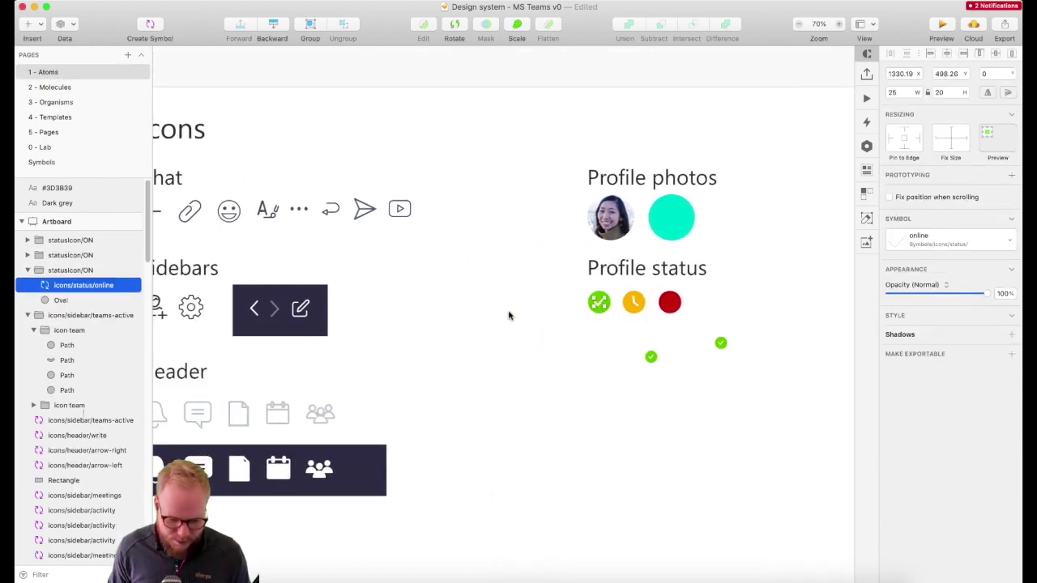
pyautogui.hscroll(-3, 511, 312)
pyautogui.scroll(-2, 382, 329)
pyautogui.moveTo(243, 275); pyautogui.dragTo(477, 276)
pyautogui.press('Return')
pyautogui.write('St')
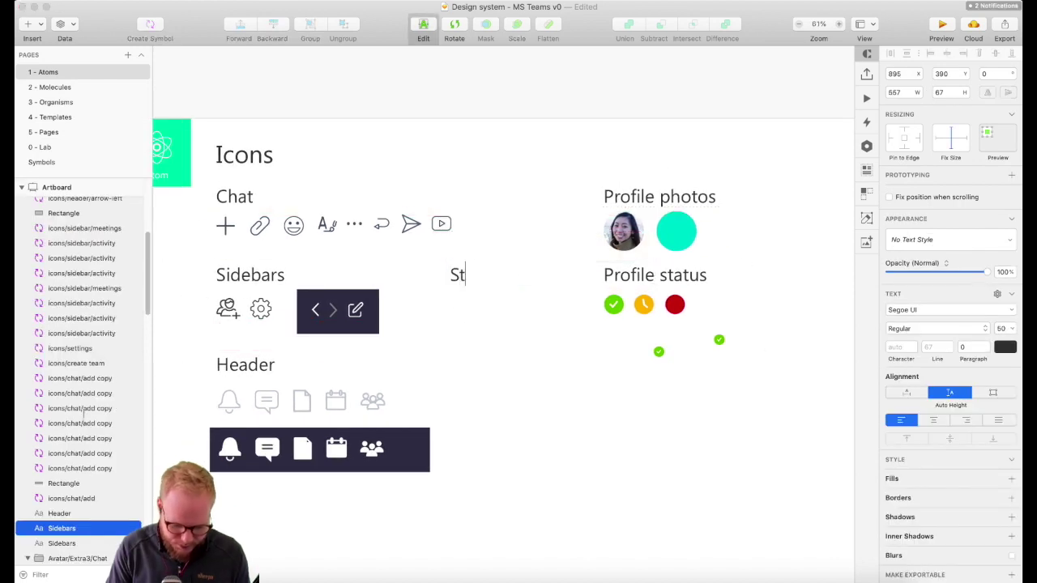
pyautogui.write('atus icons')
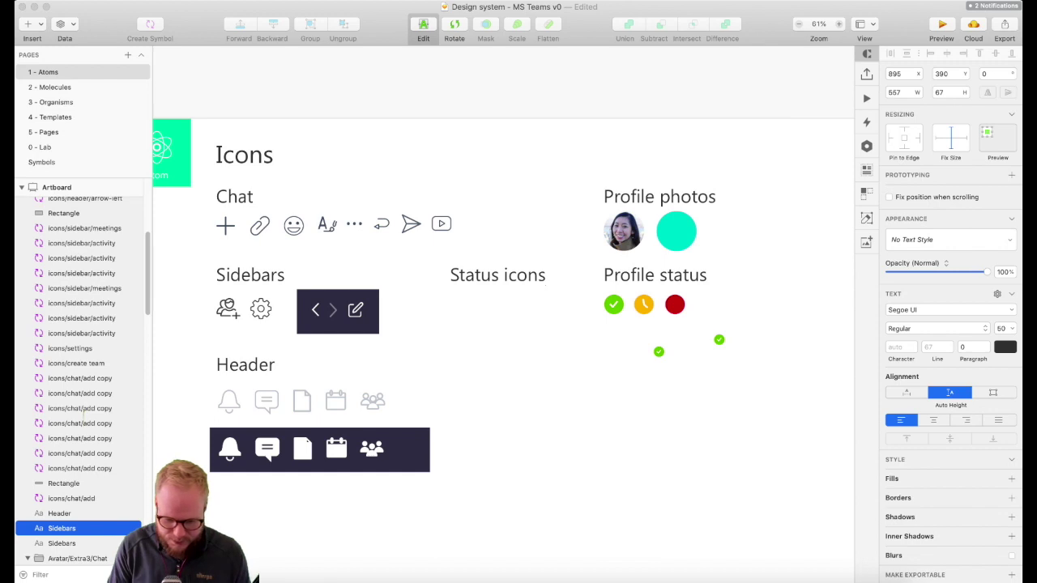
pyautogui.press('BackSpace')
pyautogui.press('BackSpace')
pyautogui.press('BackSpace')
pyautogui.press('BackSpace')
pyautogui.press('BackSpace')
pyautogui.press('BackSpace')
pyautogui.click(361, 332)
pyautogui.moveTo(361, 333); pyautogui.dragTo(508, 327)
# - Cut the white check symbol from the green icon and paste it inside the Status box
pyautogui.scroll(3, 514, 324)
pyautogui.click(650, 300)
pyautogui.doubleClick(651, 301)
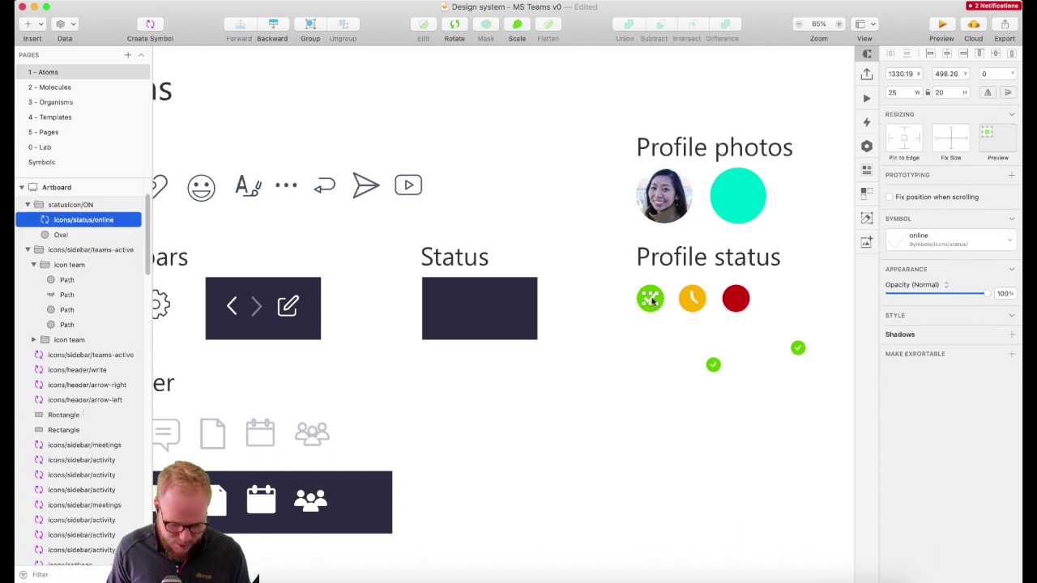
pyautogui.press('super+x')
pyautogui.click(467, 303)
pyautogui.press('super+v')
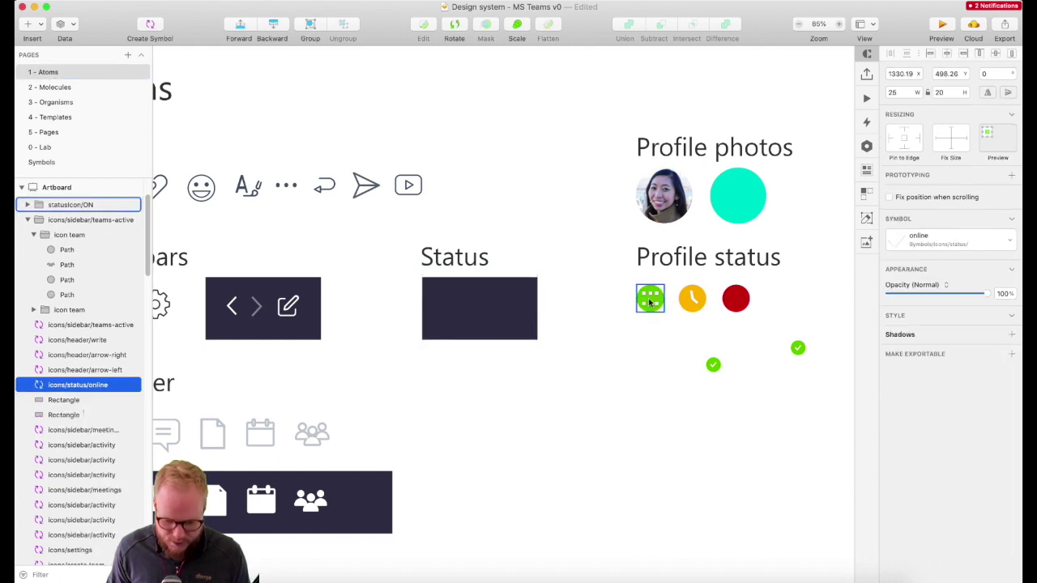
pyautogui.moveTo(64, 386); pyautogui.dragTo(63, 243)
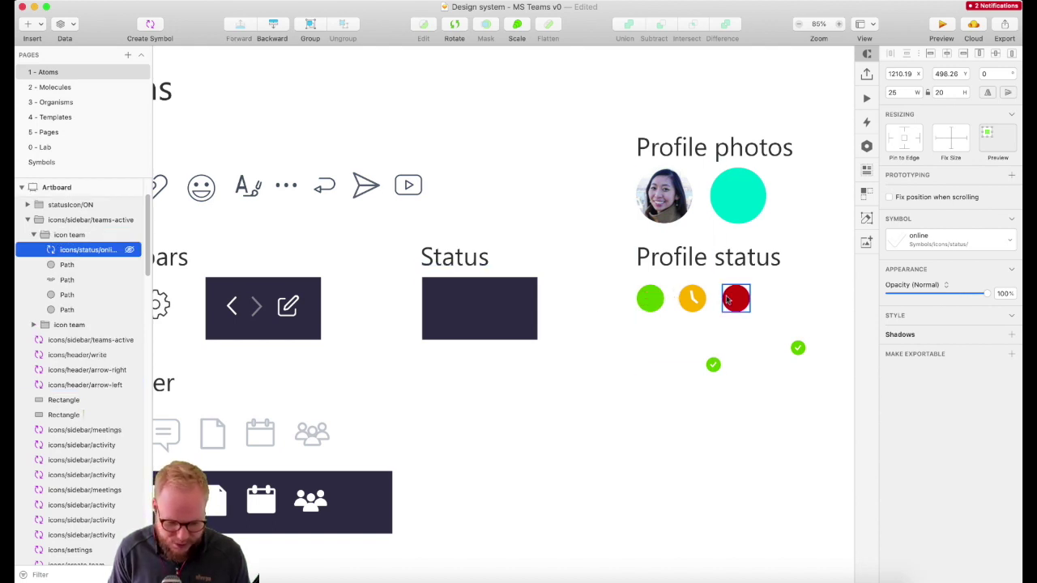
pyautogui.press('super+alt+Up')
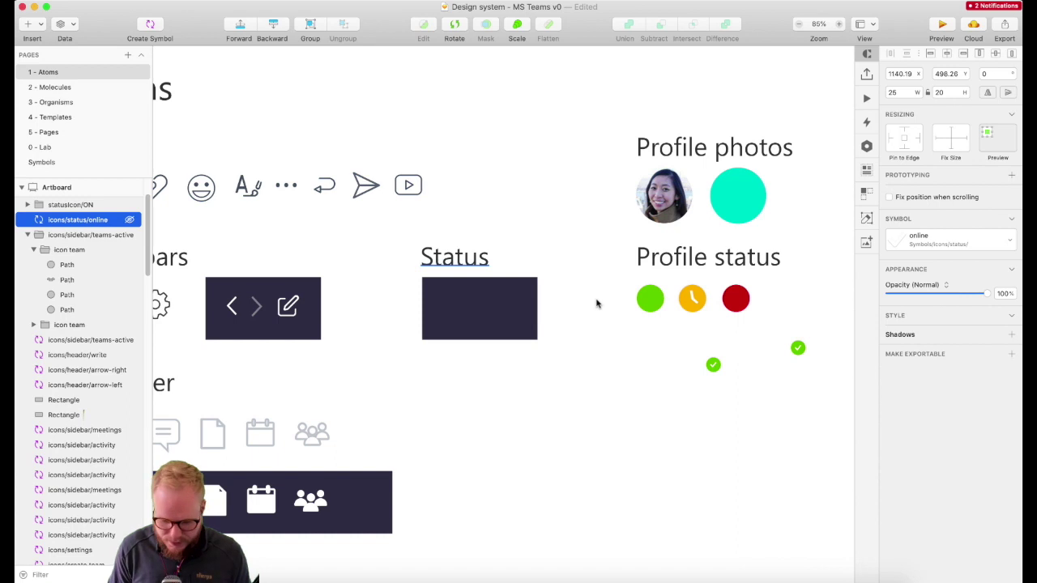
pyautogui.hotkey('shift', 'Left')
pyautogui.hotkey('shift', 'Left')
pyautogui.hotkey('shift', 'Left')
pyautogui.hotkey('shift', 'Left')
pyautogui.hotkey('shift', 'Left')
pyautogui.hotkey('shift', 'Left')
pyautogui.hotkey('shift', 'Left')
pyautogui.hotkey('shift', 'Left')
pyautogui.hotkey('shift', 'Left')
pyautogui.hotkey('shift', 'Left')
pyautogui.hotkey('shift', 'Left')
pyautogui.hotkey('shift', 'Left')
# - Paste the clock symbol into the Status box beside the check
pyautogui.click(692, 299)
pyautogui.click(484, 316)
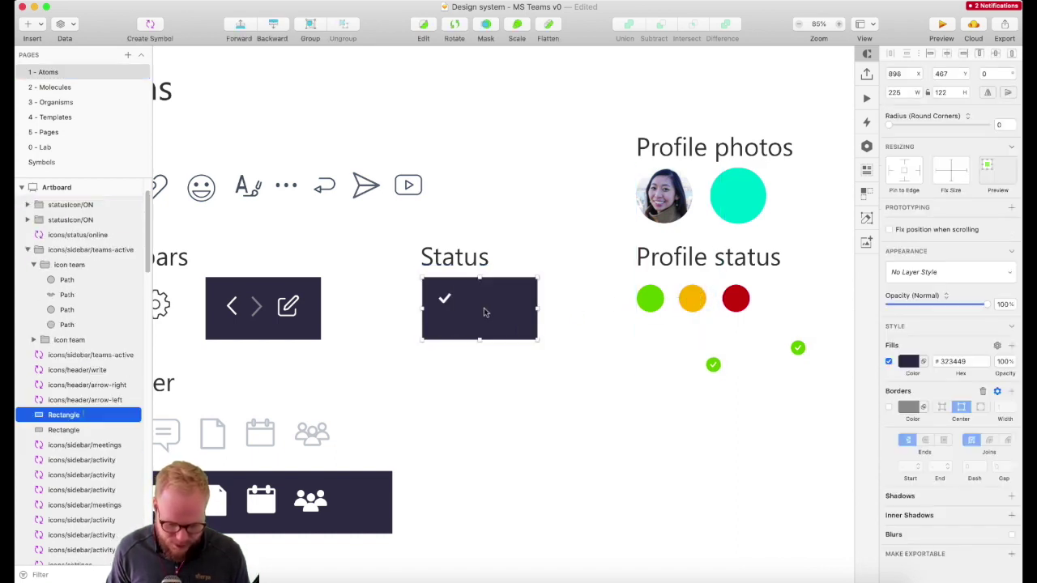
pyautogui.press('super+v')
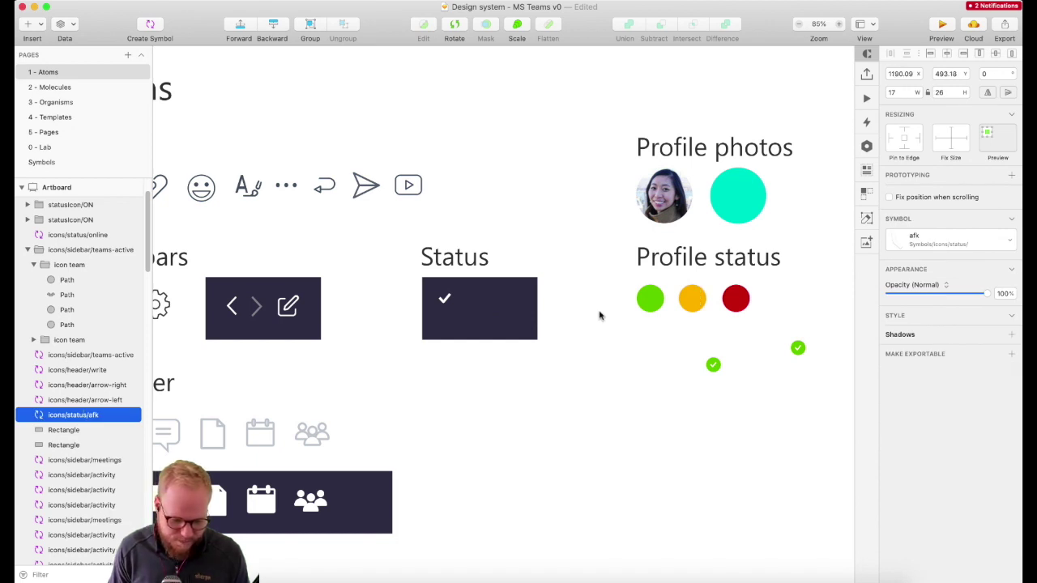
pyautogui.moveTo(89, 414); pyautogui.dragTo(91, 243)
pyautogui.hotkey('shift', 'Left')
pyautogui.hotkey('shift', 'Left')
pyautogui.hotkey('shift', 'Left')
pyautogui.hotkey('shift', 'Left')
pyautogui.hotkey('shift', 'Left')
pyautogui.hotkey('shift', 'Left')
pyautogui.hotkey('shift', 'Left')
pyautogui.hotkey('shift', 'Left')
pyautogui.hotkey('shift', 'Left')
pyautogui.hotkey('shift', 'Left')
pyautogui.hotkey('shift', 'Left')
pyautogui.hotkey('shift', 'Left')
pyautogui.hotkey('shift', 'Left')
pyautogui.hotkey('shift', 'Left')
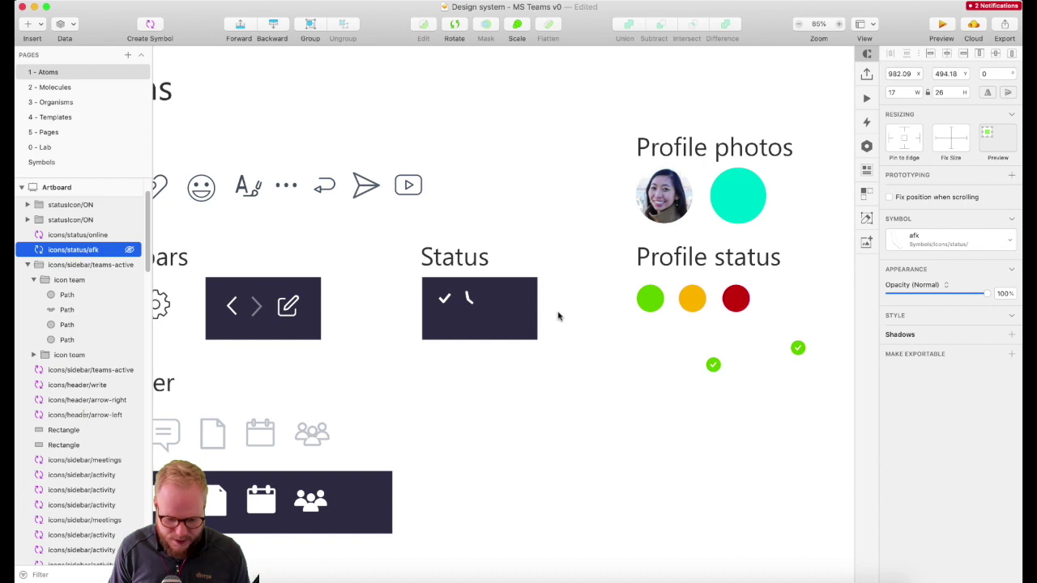
# - Narrow the Status box to fit both glyphs
pyautogui.click(534, 337)
pyautogui.moveTo(537, 340); pyautogui.dragTo(500, 318)
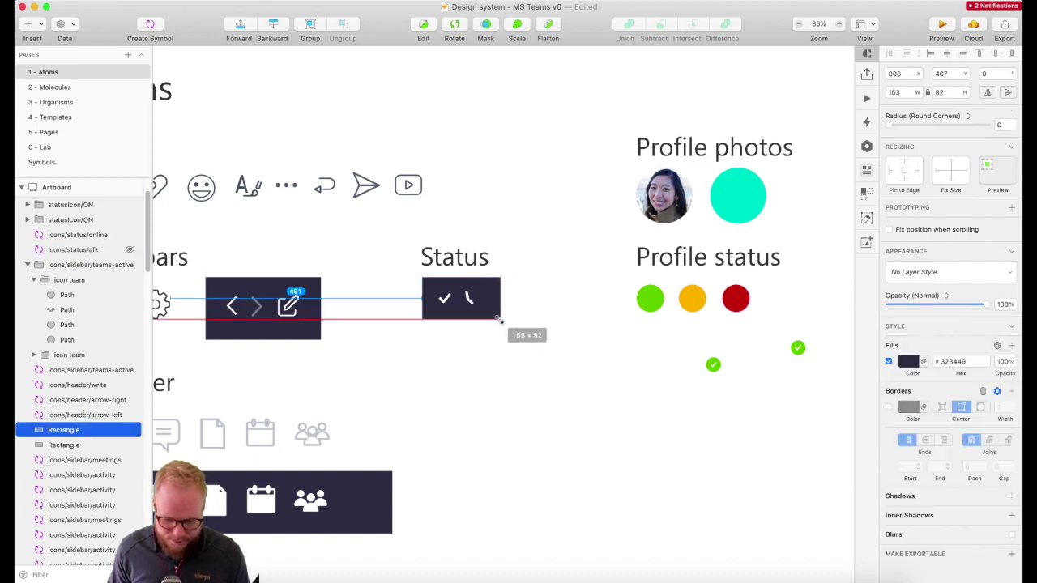
pyautogui.press('Escape')
pyautogui.scroll(-5, 529, 273)
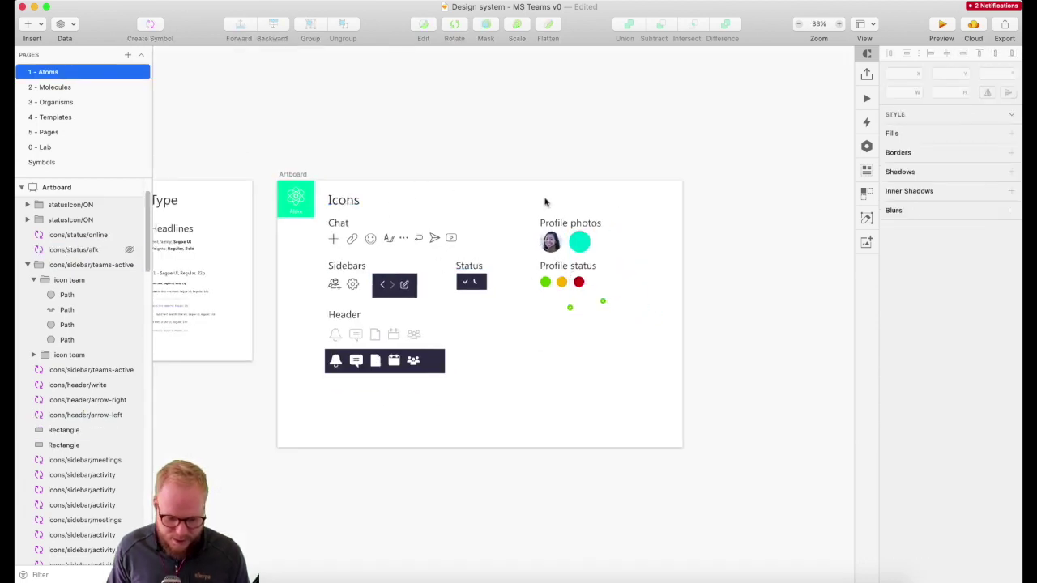
# - Duplicate the Icons artboard with Cmd+D and change the copy's title to 'Misc'
pyautogui.scroll(-3, 685, 278)
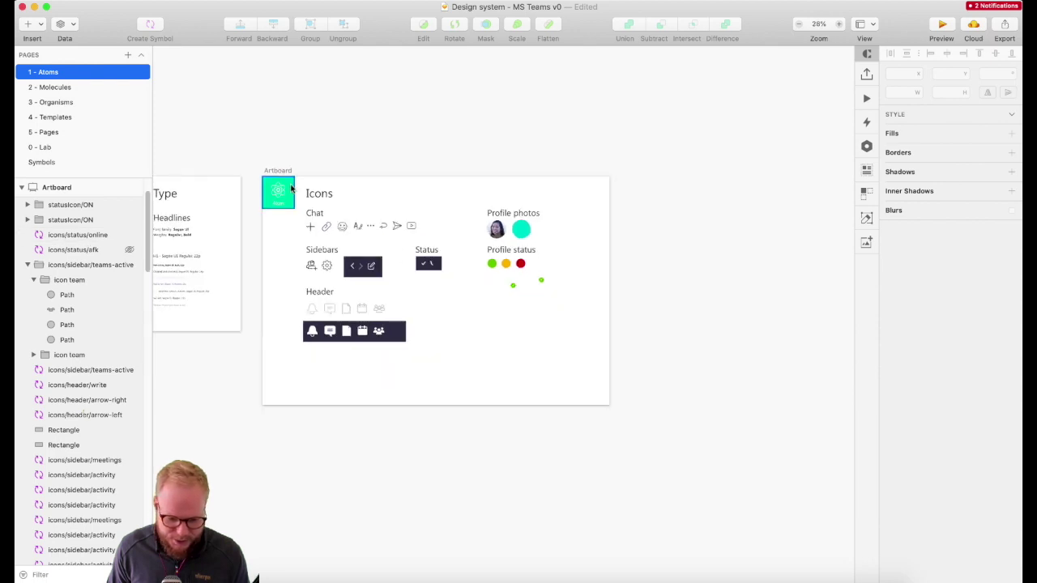
pyautogui.click(277, 171)
pyautogui.press('super+d')
pyautogui.hscroll(5, 497, 186)
pyautogui.click(378, 224)
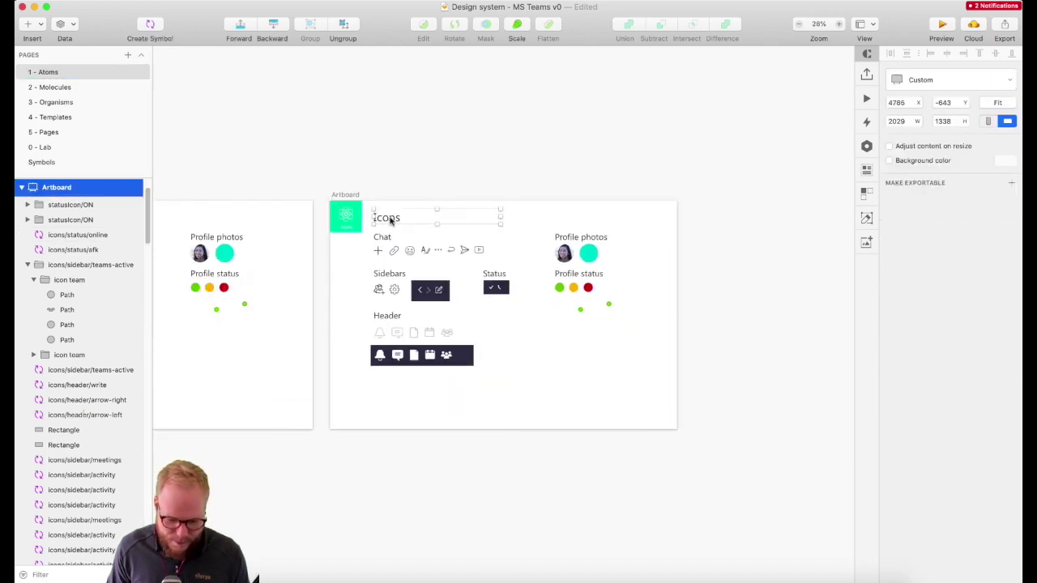
pyautogui.press('Return')
pyautogui.write('Misc atom')
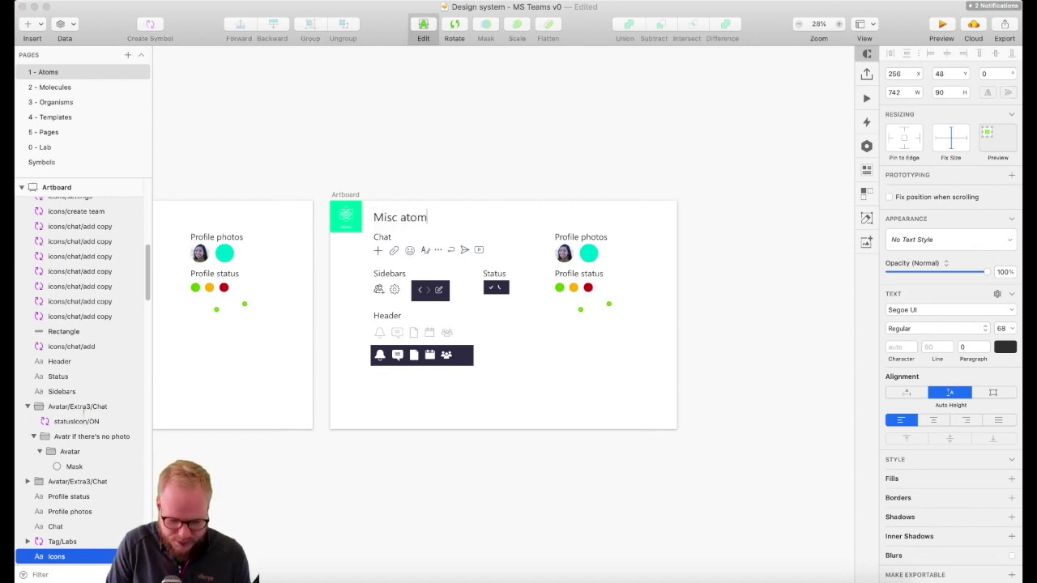
pyautogui.hscroll(-5, 393, 217)
pyautogui.press('super+z')
pyautogui.press('super+z')
pyautogui.press('super+z')
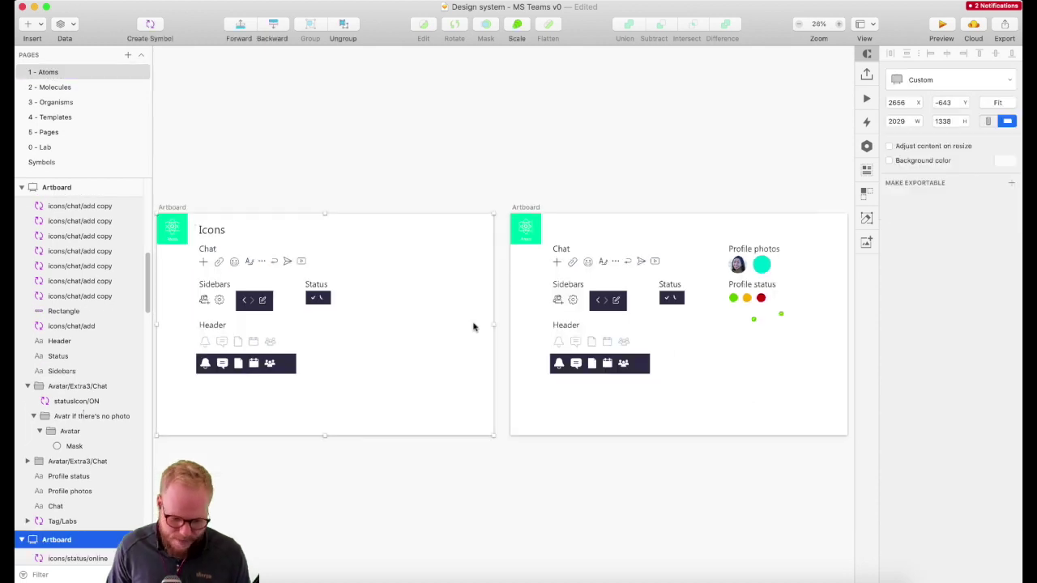
pyautogui.press('super+shift+z')
pyautogui.press('super+shift+z')
pyautogui.press('super+shift+z')
pyautogui.press('super+shift+z')
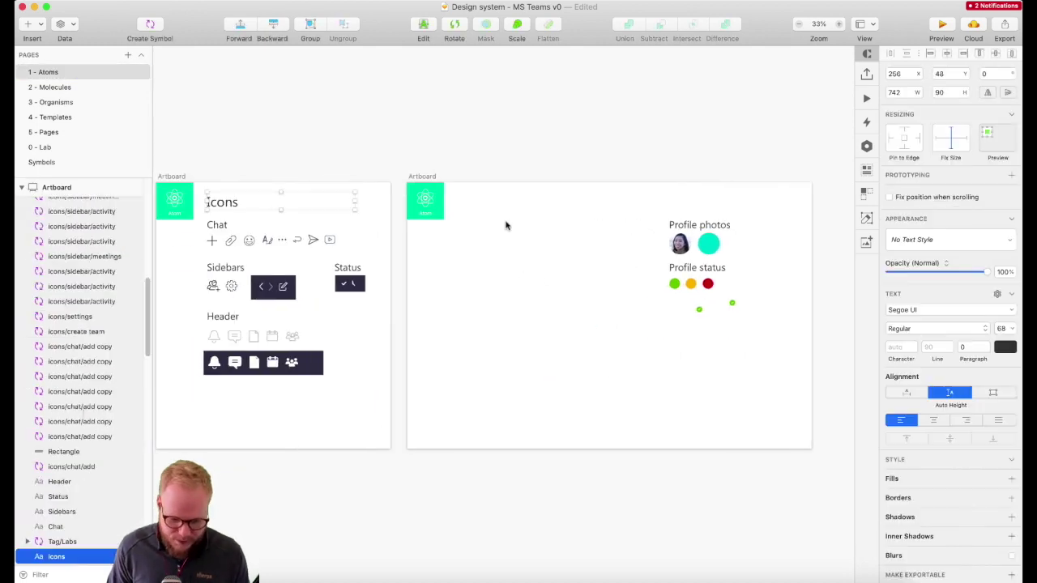
pyautogui.press('super+z')
pyautogui.press('super+z')
pyautogui.press('super+z')
pyautogui.press('super+z')
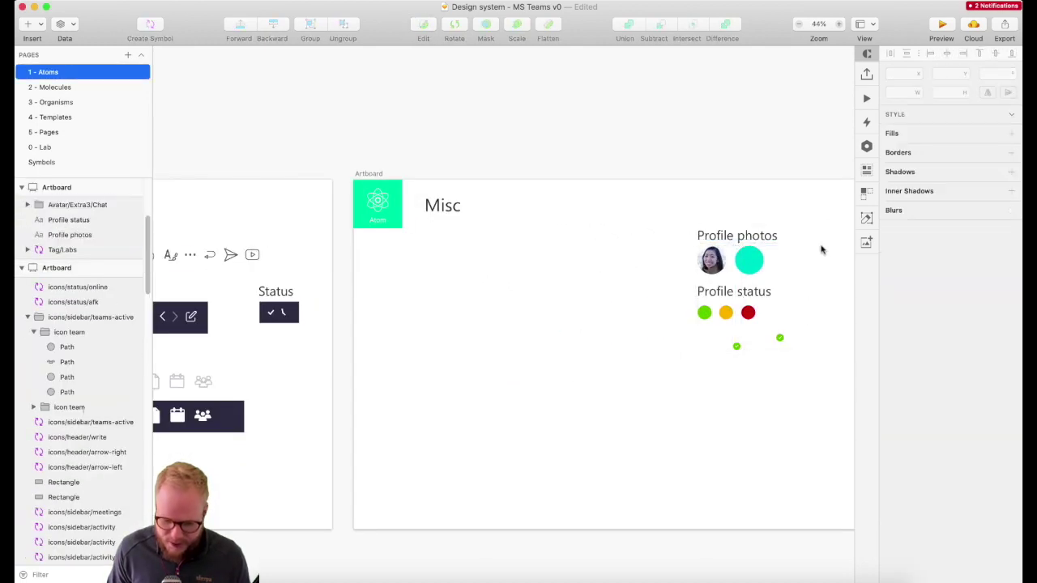
# - Move the profile photos and status elements under the Misc title
pyautogui.moveTo(681, 384); pyautogui.dragTo(822, 227)
pyautogui.moveTo(731, 237); pyautogui.dragTo(458, 242)
pyautogui.scroll(-2, 478, 296)
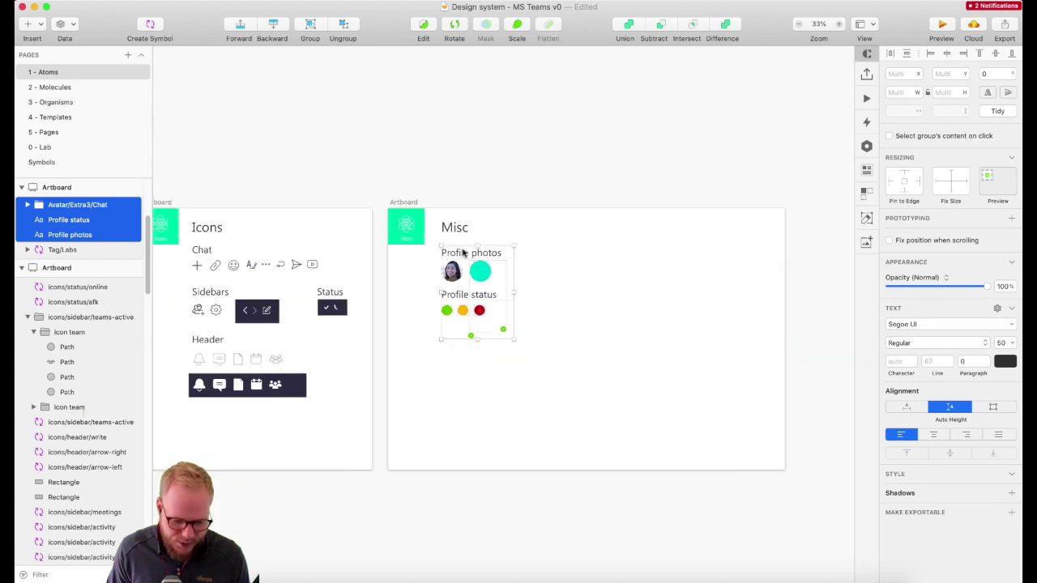
pyautogui.click(533, 290)
pyautogui.scroll(3, 427, 234)
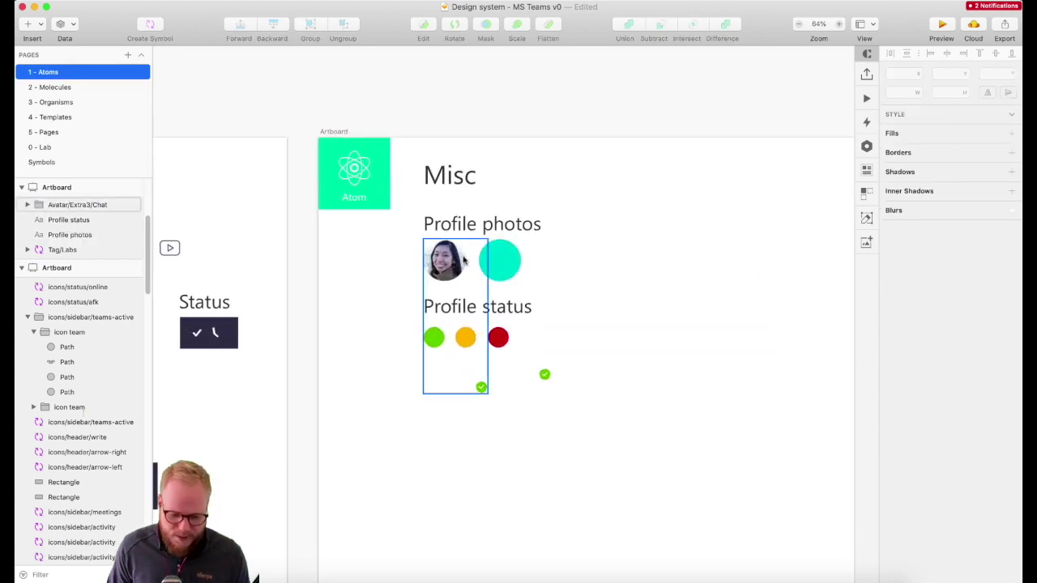
# - Change the heading from 'Profile photos' to 'Profile avatars'
pyautogui.click(527, 223)
pyautogui.doubleClick(526, 224)
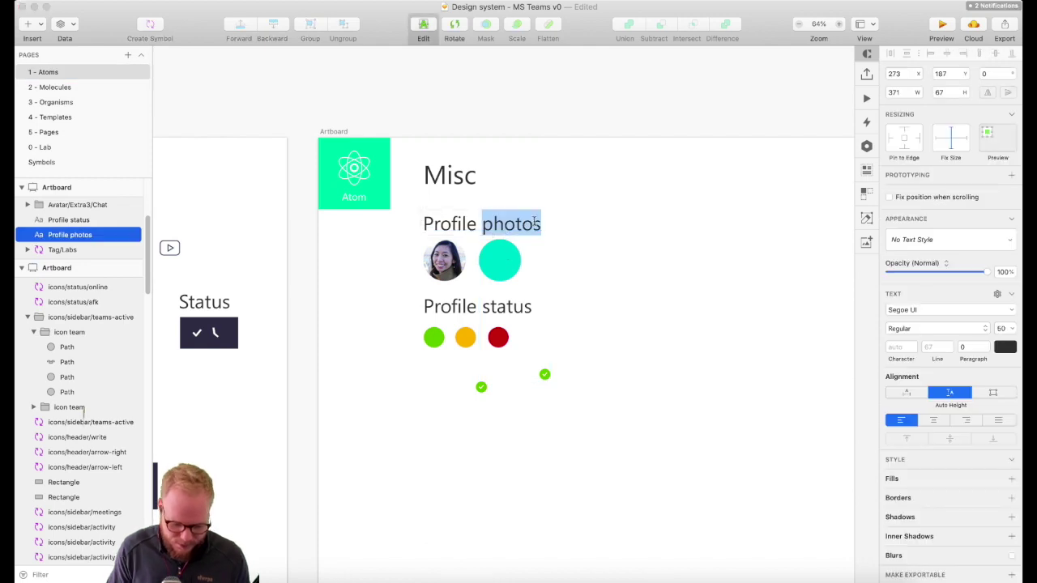
pyautogui.write('avatar')
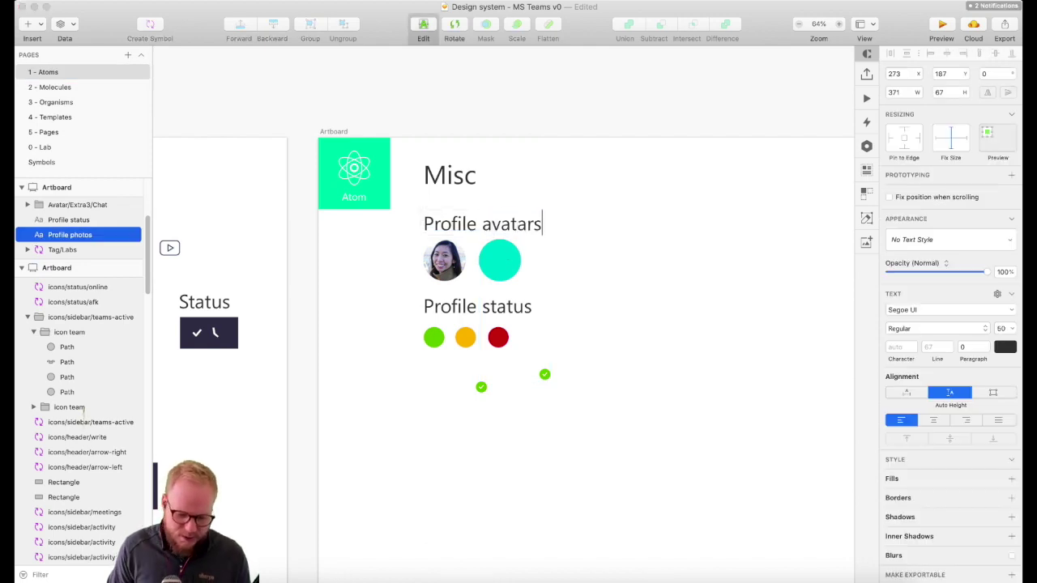
pyautogui.click(444, 256)
# - Move the teal circle out of its group and delete the empty placeholder group
pyautogui.click(456, 272)
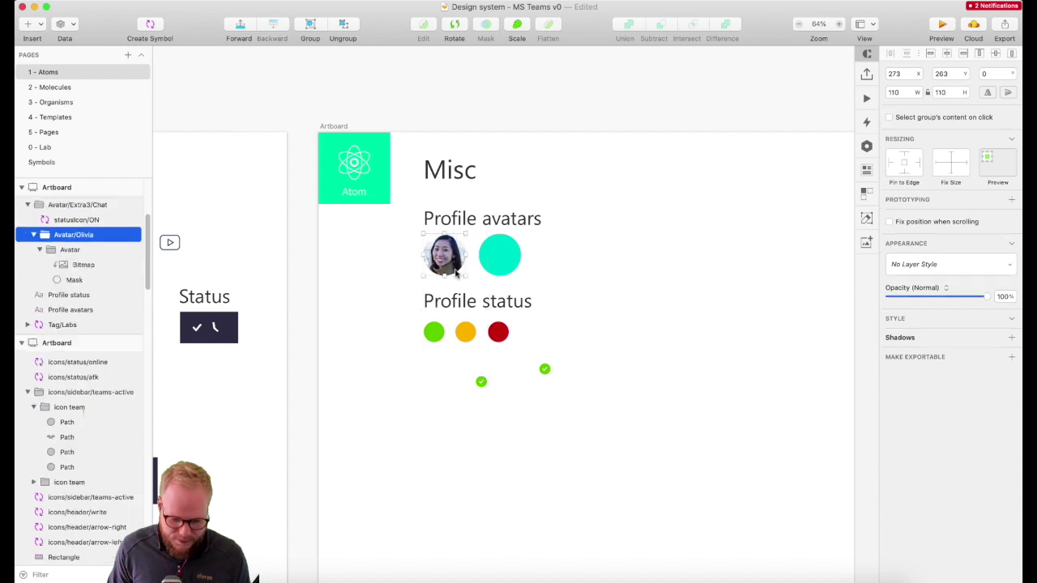
pyautogui.click(492, 261)
pyautogui.doubleClick(503, 257)
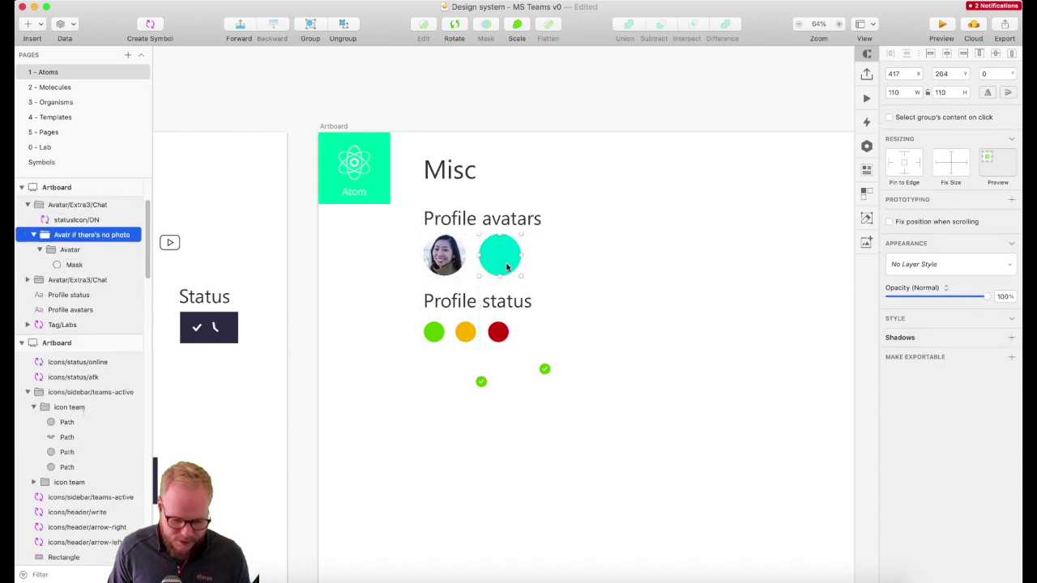
pyautogui.moveTo(69, 264); pyautogui.dragTo(69, 229)
pyautogui.click(62, 252)
pyautogui.press('Delete')
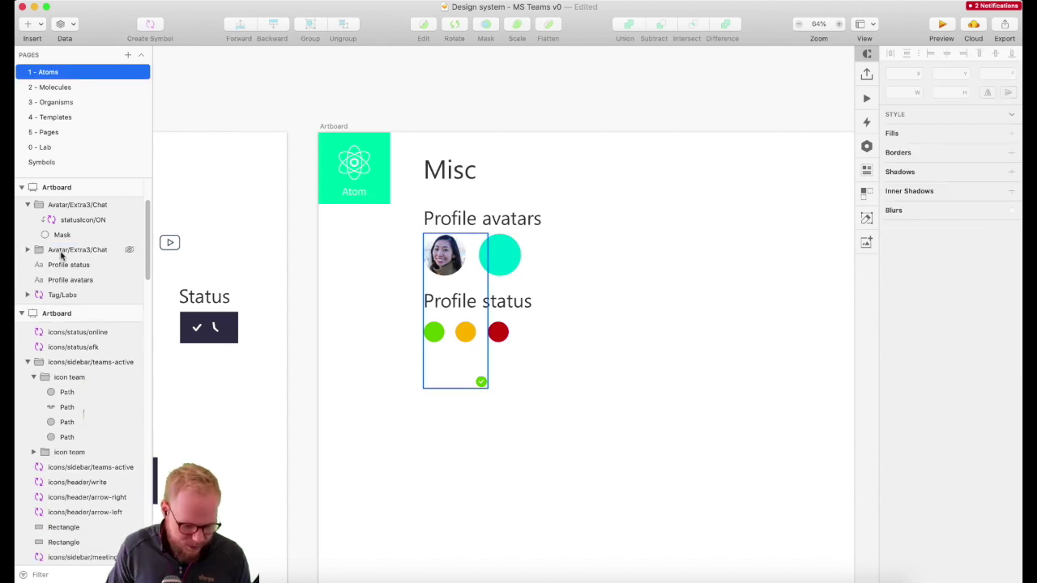
# - Move the photo's Avatar group out of Avatar/Extra3/Chat to the artboard's top level
pyautogui.click(57, 252)
pyautogui.click(26, 250)
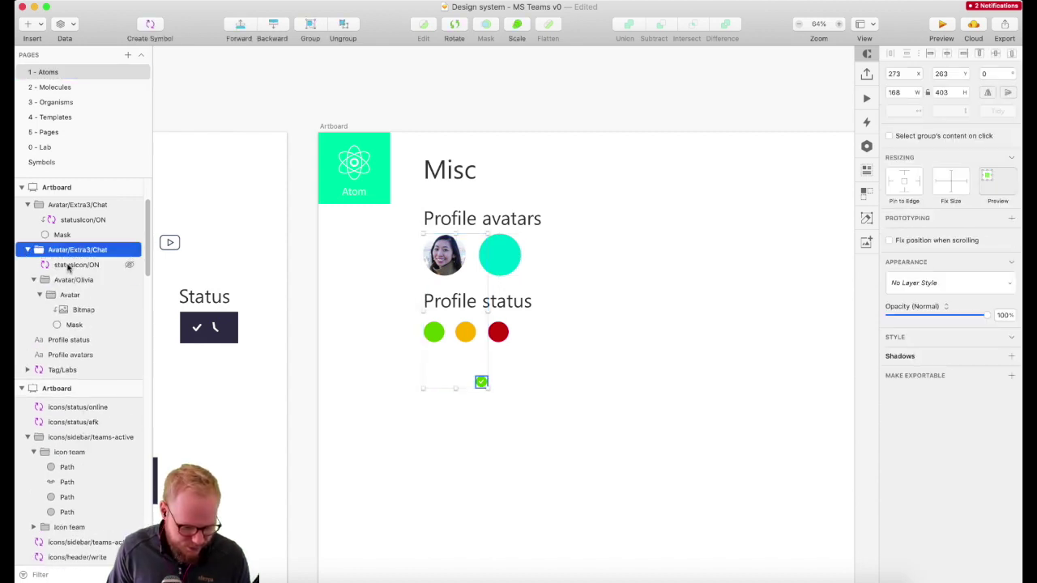
pyautogui.click(68, 265)
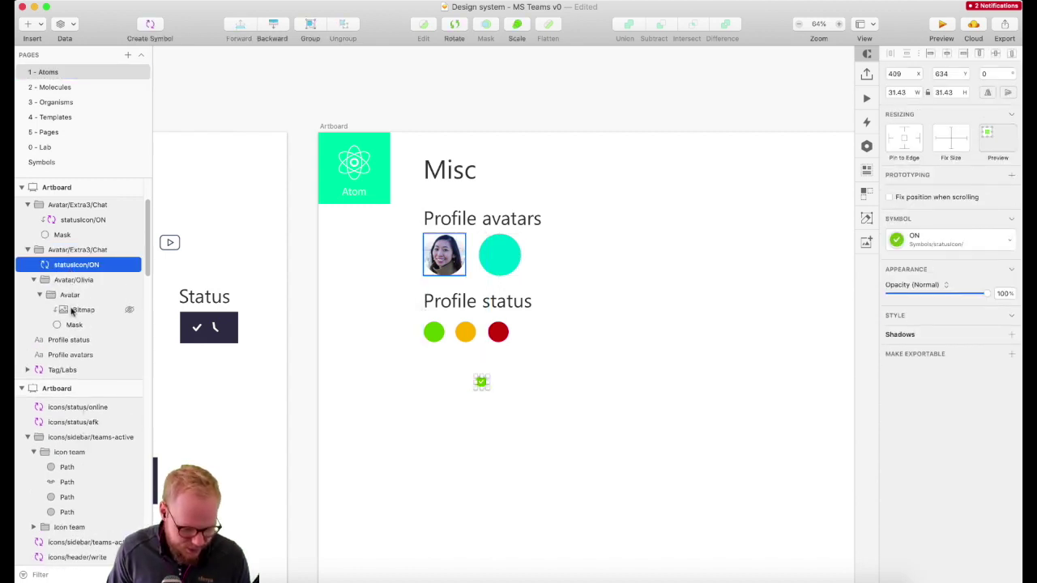
pyautogui.click(74, 310)
pyautogui.click(70, 294)
pyautogui.moveTo(70, 295); pyautogui.dragTo(56, 216)
# - Make the teal circle a symbol named avatar/background
pyautogui.click(56, 205)
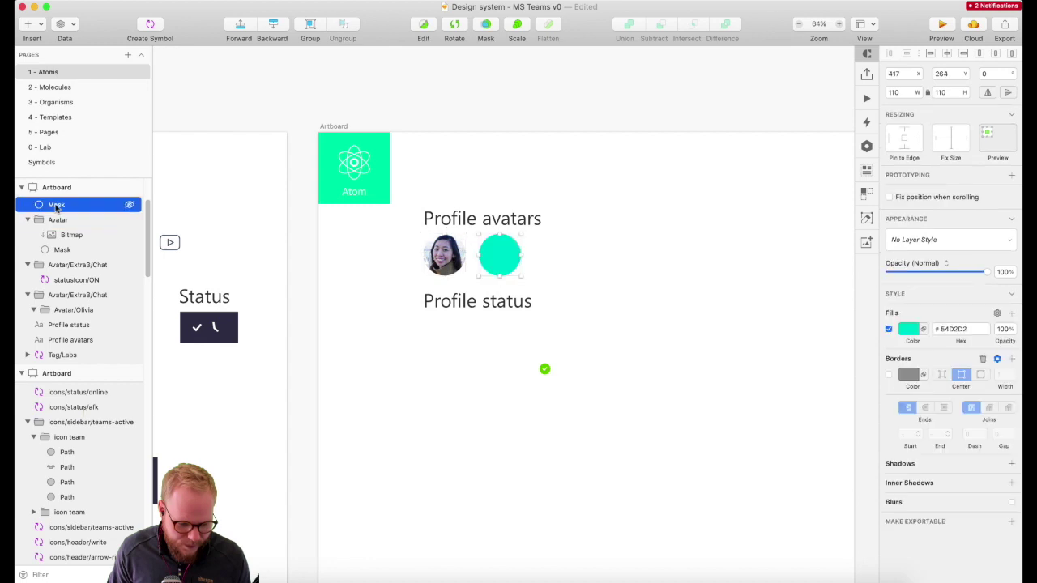
pyautogui.rightClick(56, 205)
pyautogui.click(96, 443)
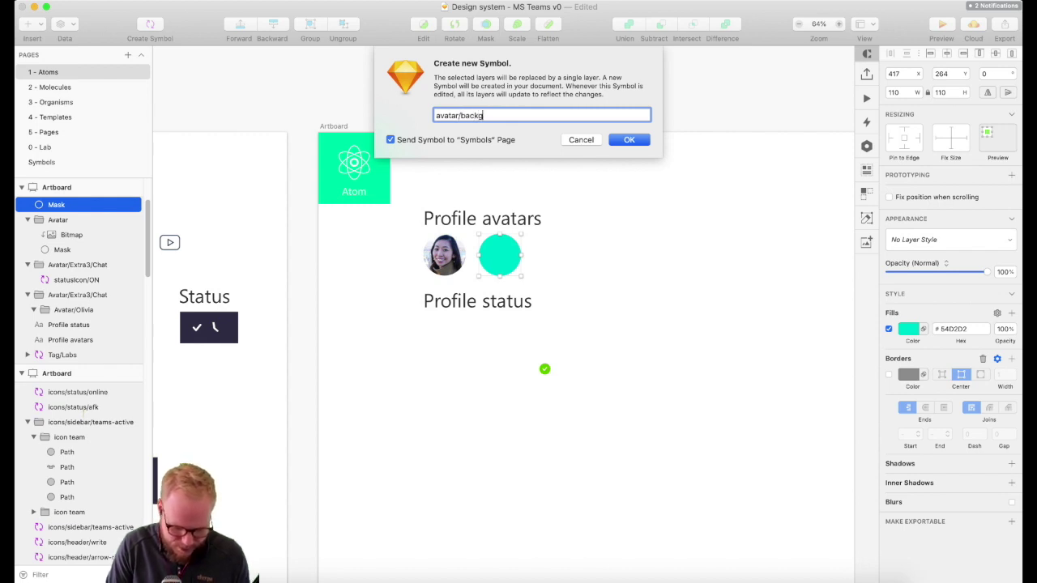
pyautogui.press('Return')
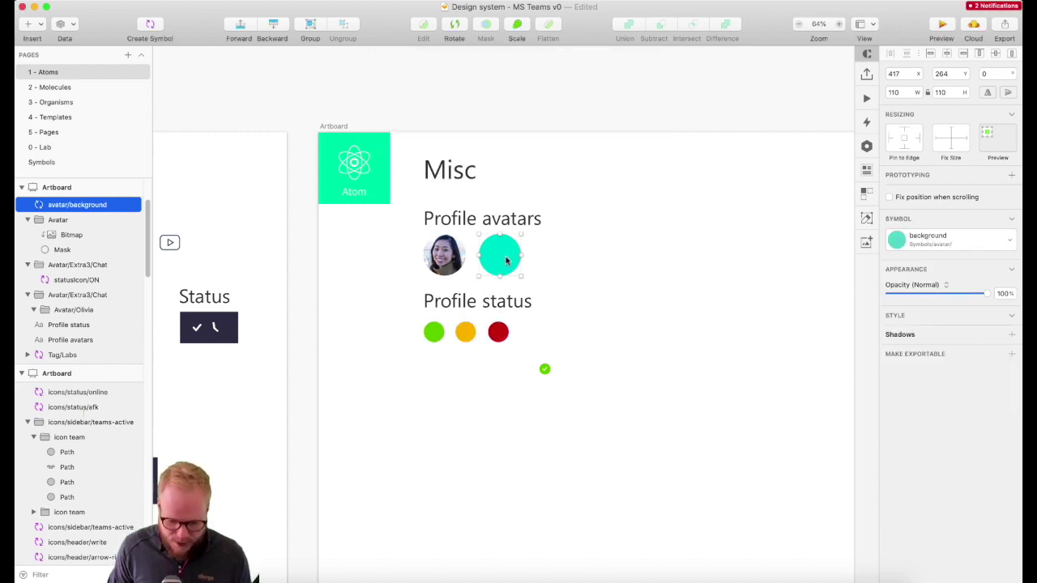
# - Make the photo avatar a symbol named avatar/photo
pyautogui.click(444, 253)
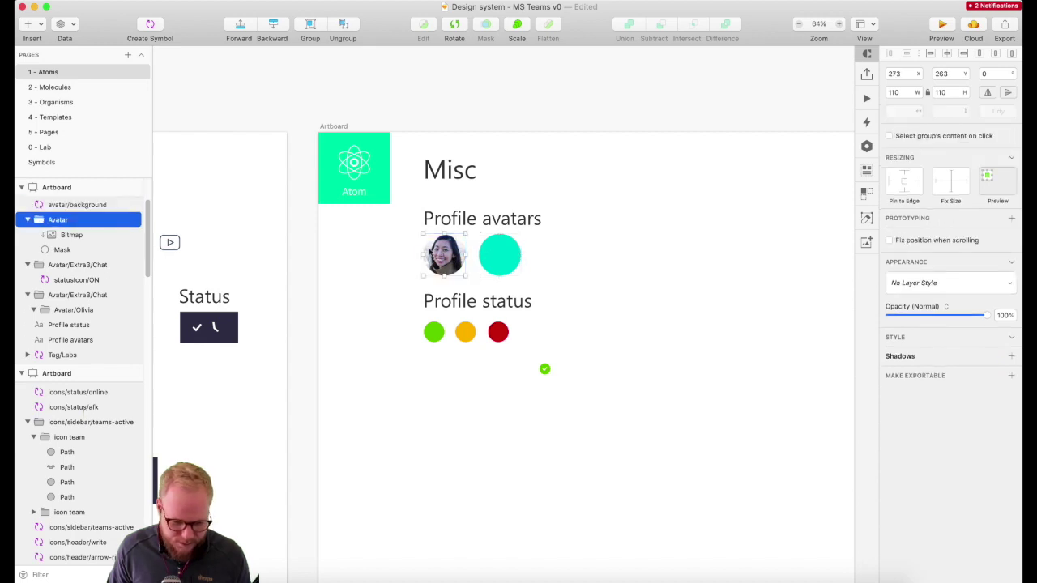
pyautogui.rightClick(456, 253)
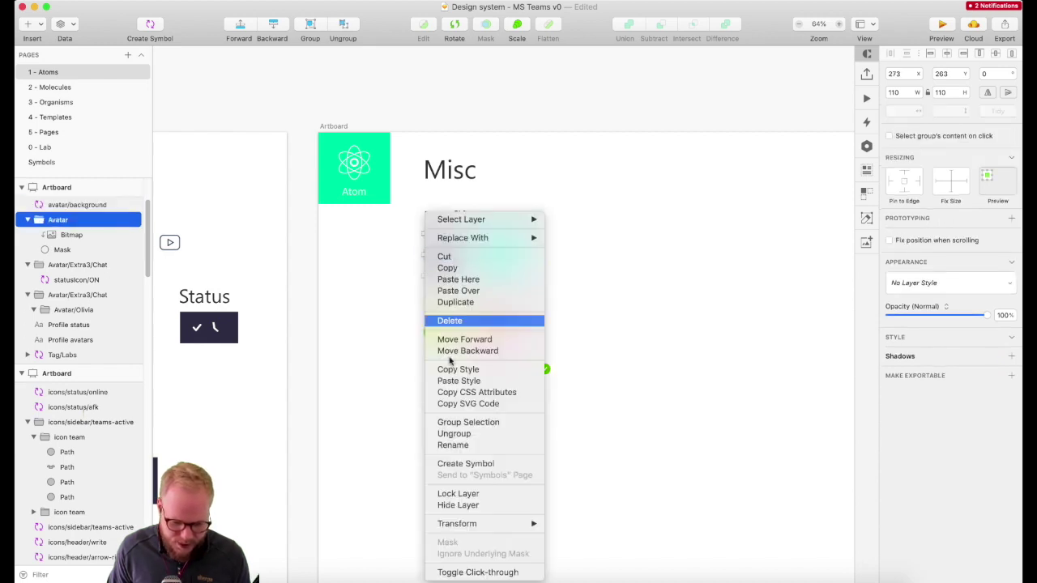
pyautogui.click(486, 463)
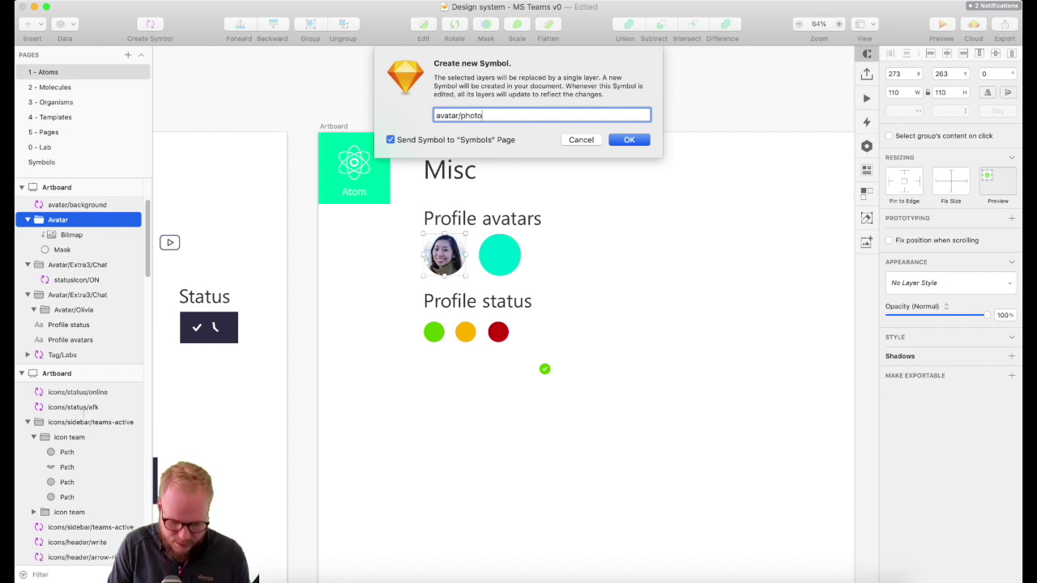
pyautogui.press('Return')
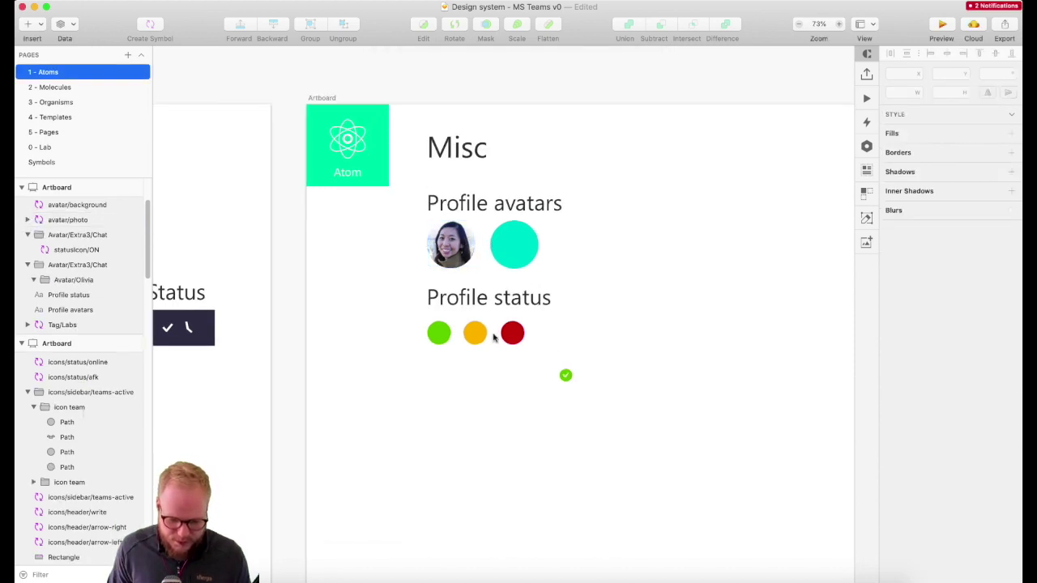
pyautogui.scroll(3, 429, 338)
# - Turn the green status dot into the statusIcon/ON symbol
pyautogui.click(455, 340)
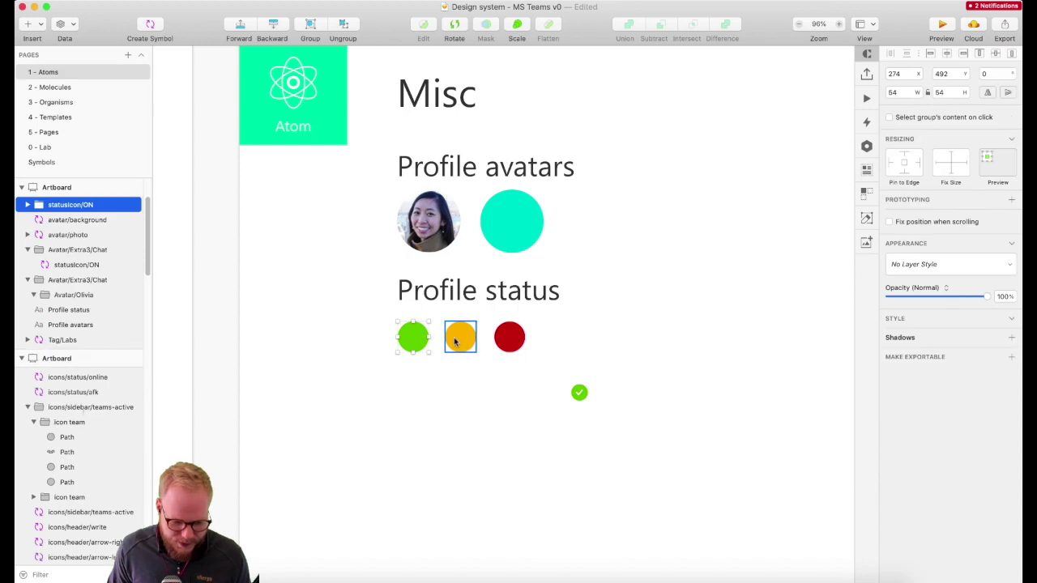
pyautogui.click(81, 219)
pyautogui.click(81, 205)
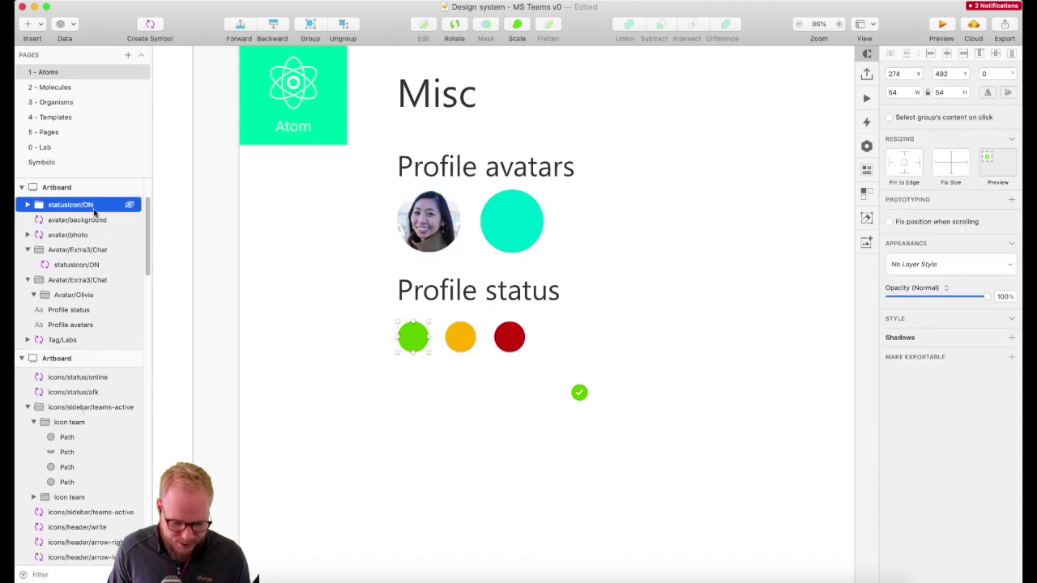
pyautogui.rightClick(421, 340)
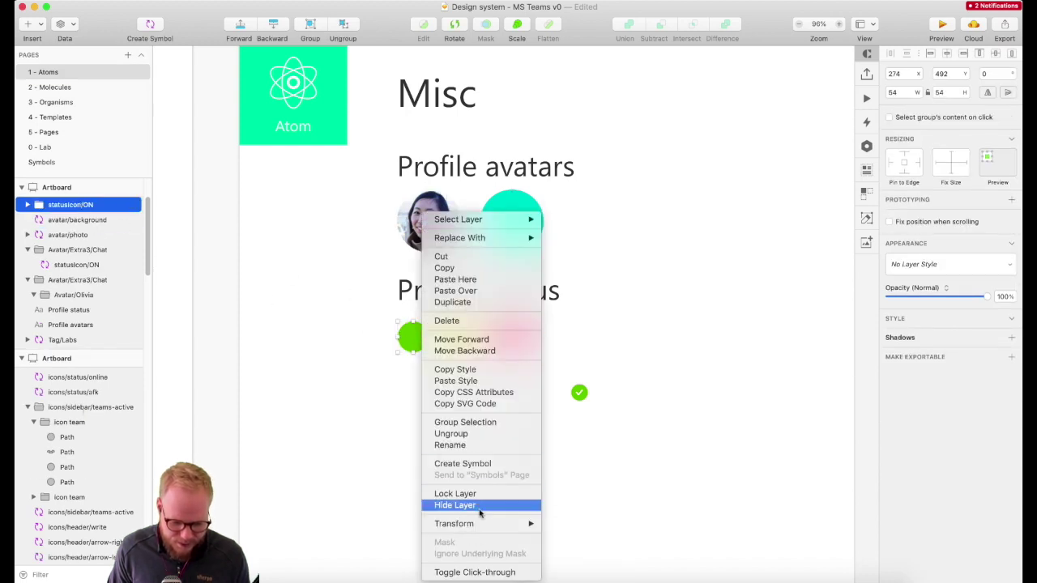
pyautogui.click(482, 464)
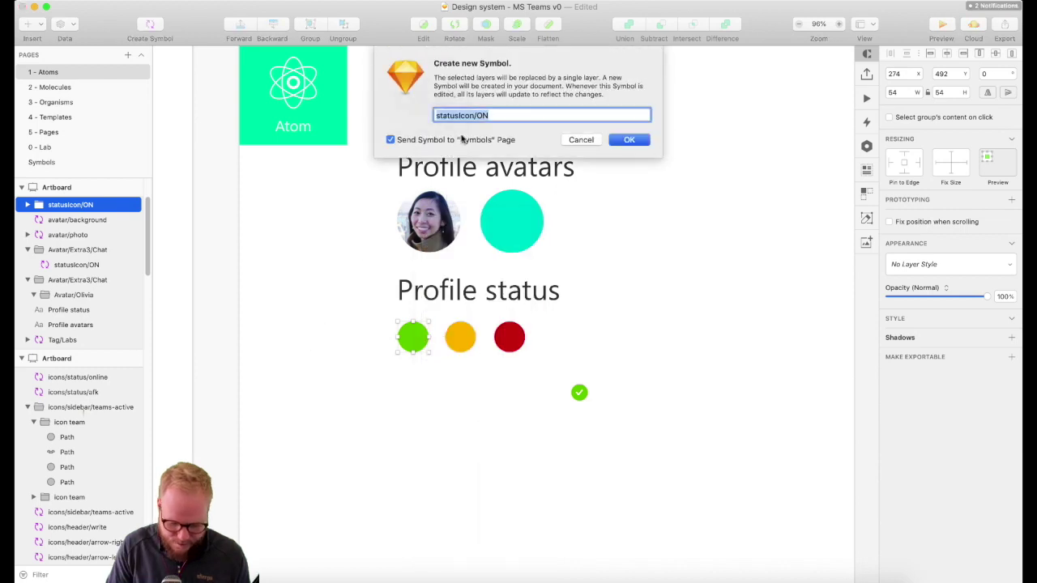
pyautogui.press('Right')
pyautogui.press('Return')
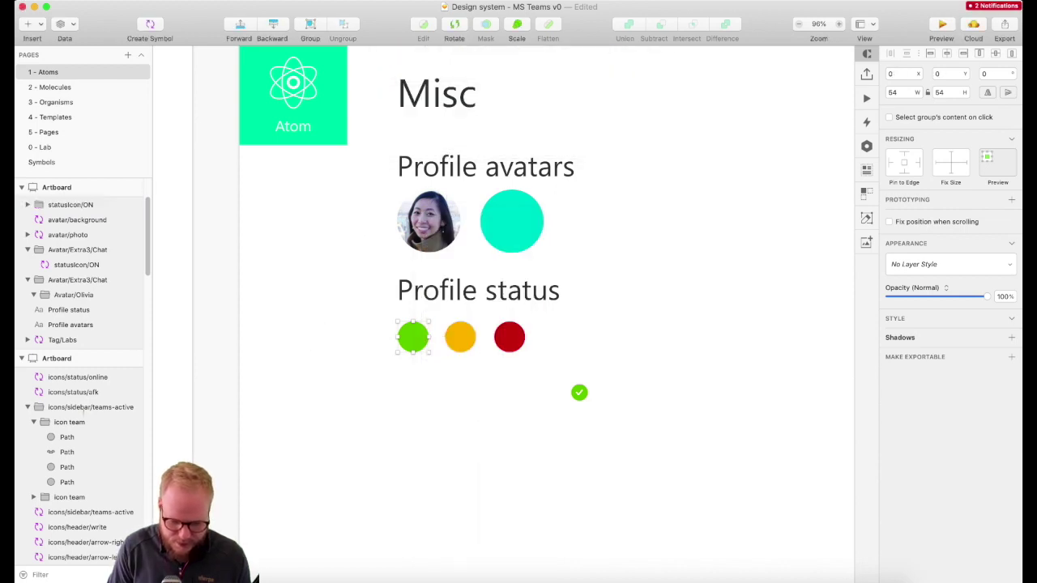
# - Turn the yellow status dot into the statusIcon/afk symbol
pyautogui.rightClick(464, 336)
pyautogui.click(513, 463)
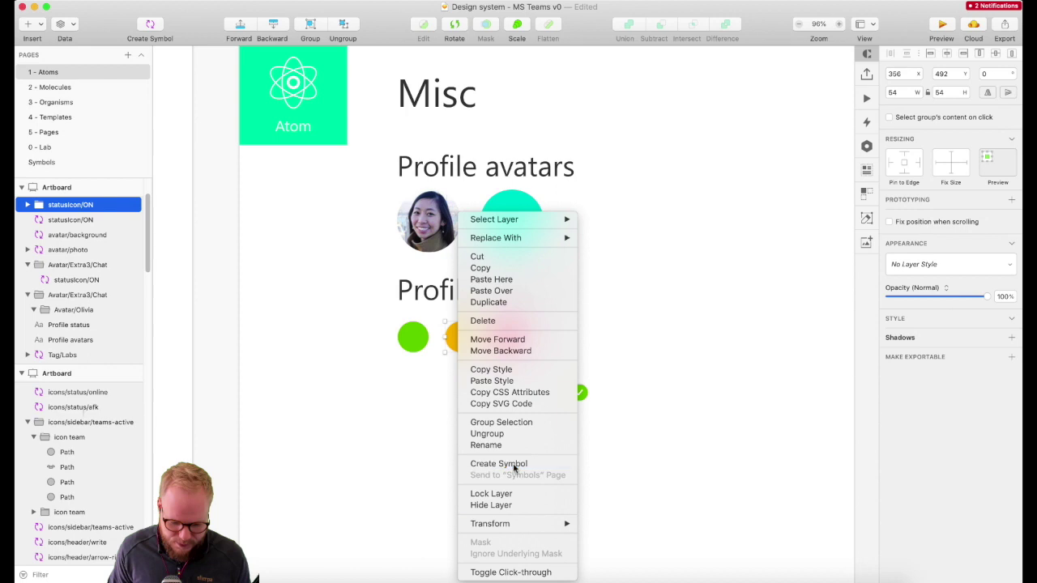
pyautogui.click(501, 116)
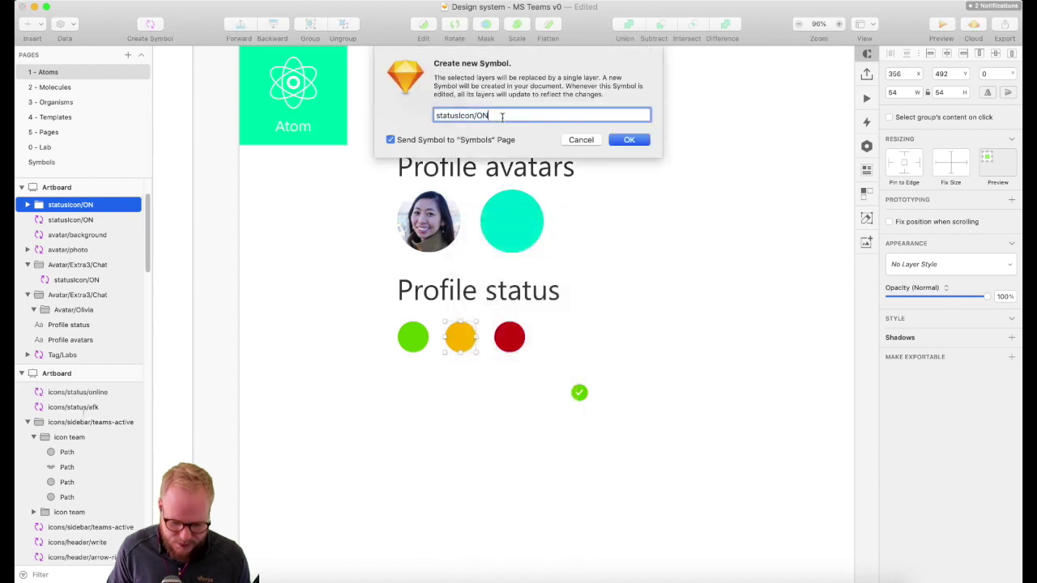
pyautogui.press('Return')
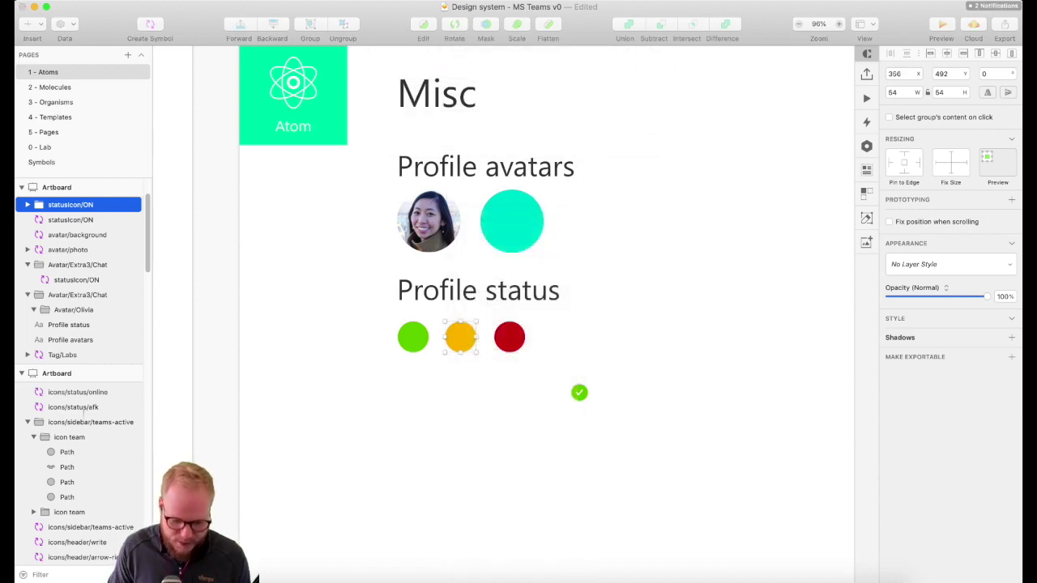
# - Turn the red status dot into the statusIcon/dnd symbol
pyautogui.click(508, 337)
pyautogui.rightClick(510, 336)
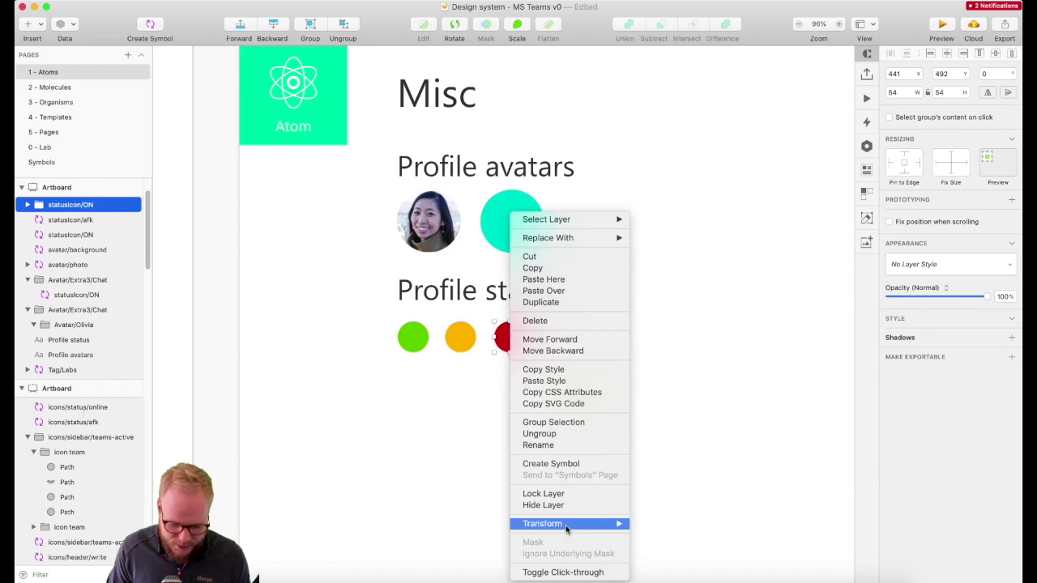
pyautogui.click(577, 464)
pyautogui.press('Right')
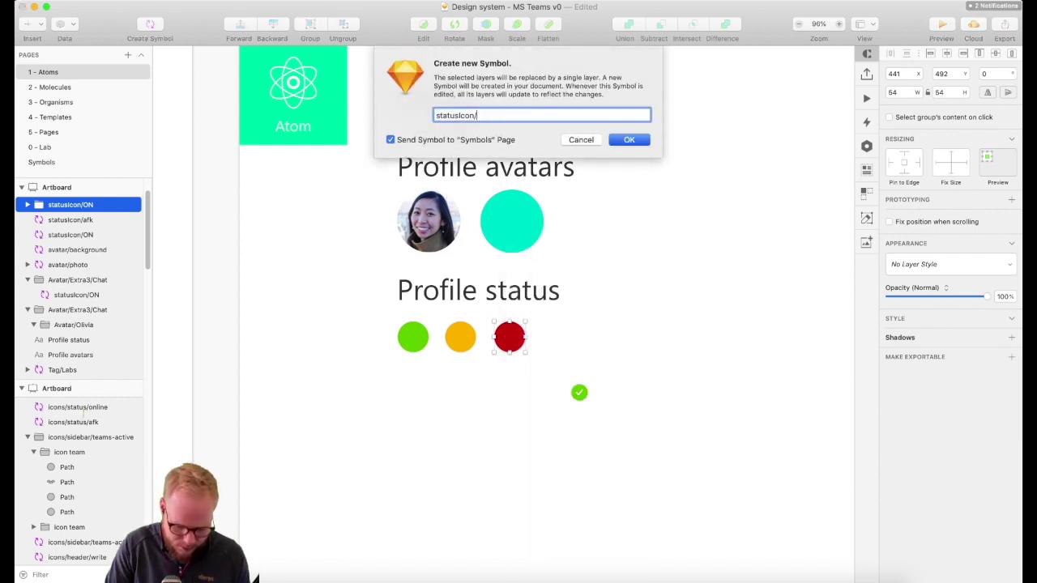
pyautogui.click(629, 141)
pyautogui.click(579, 391)
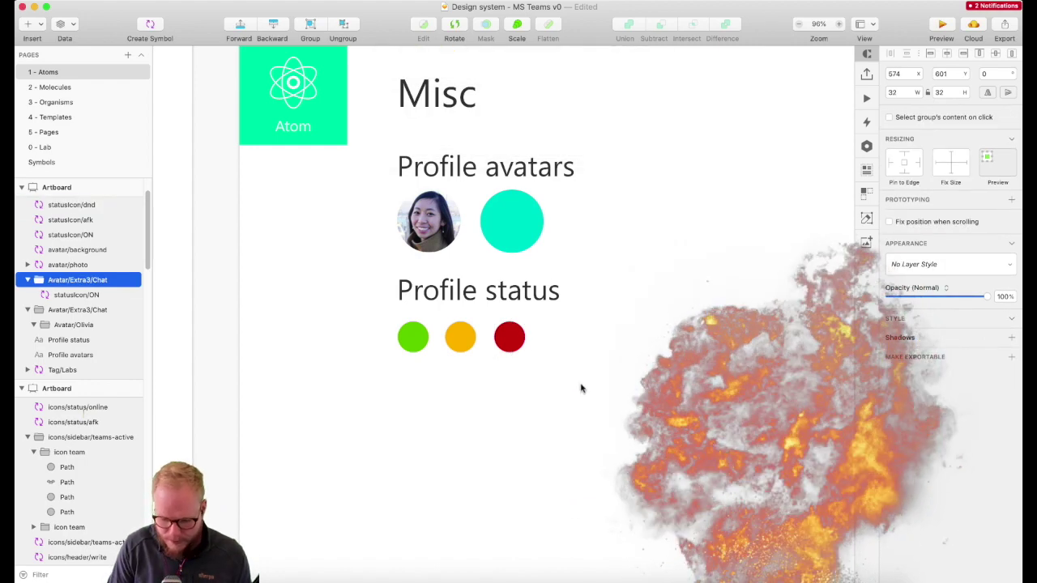
pyautogui.click(580, 389)
pyautogui.scroll(-6, 580, 389)
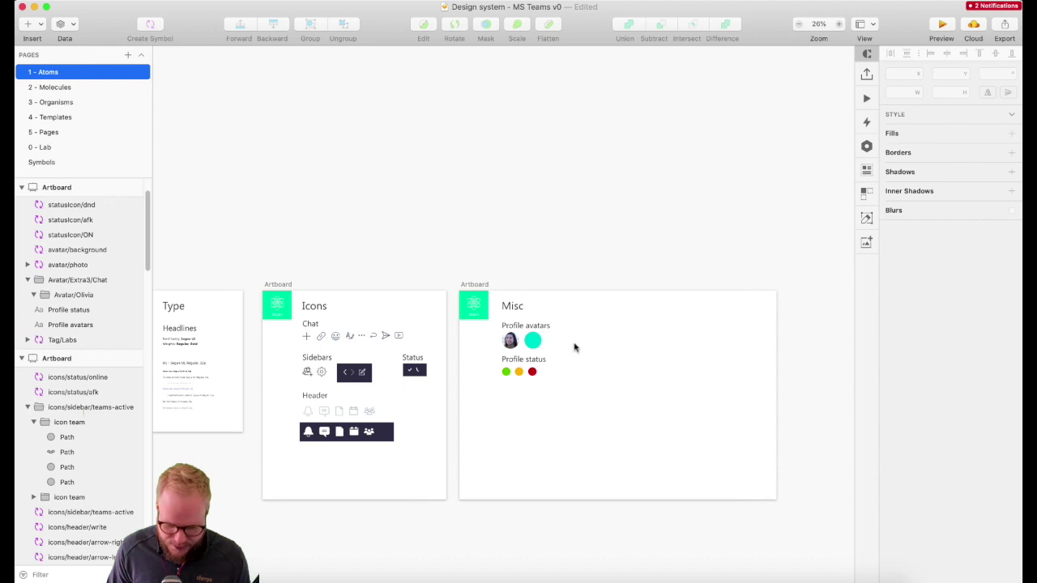
# - Shrink the Misc artboard to about 748×707 around its avatar and status content
pyautogui.click(475, 284)
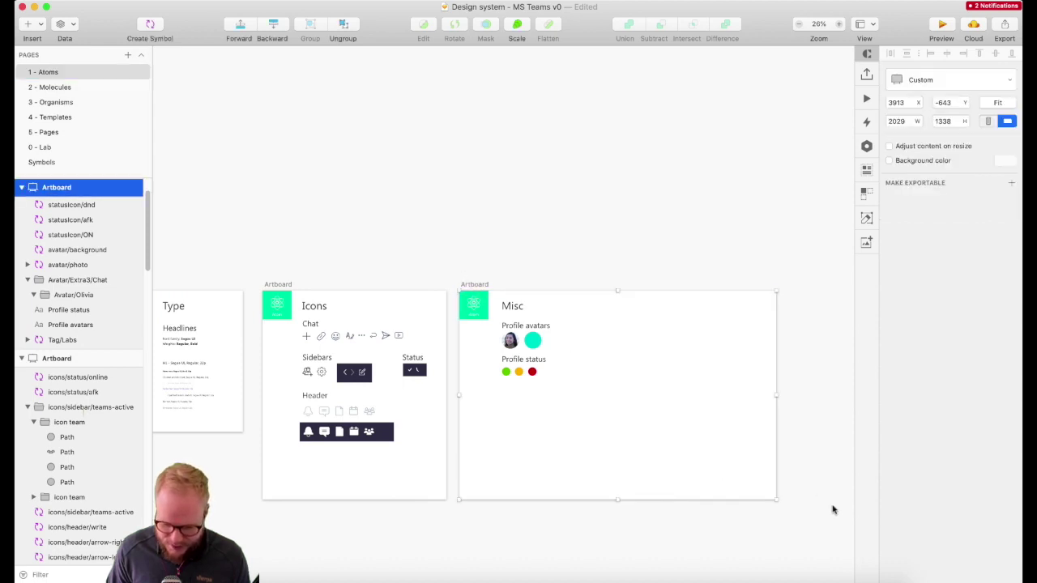
pyautogui.moveTo(776, 499); pyautogui.dragTo(573, 400)
pyautogui.press('Escape')
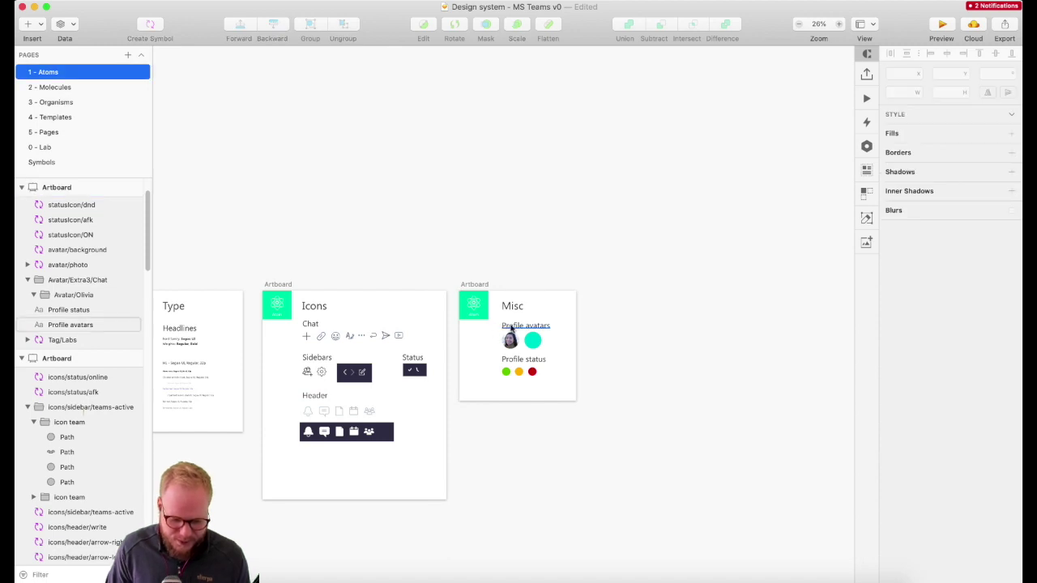
# - Switch to the 2 - Molecules page
pyautogui.scroll(-1, 500, 331)
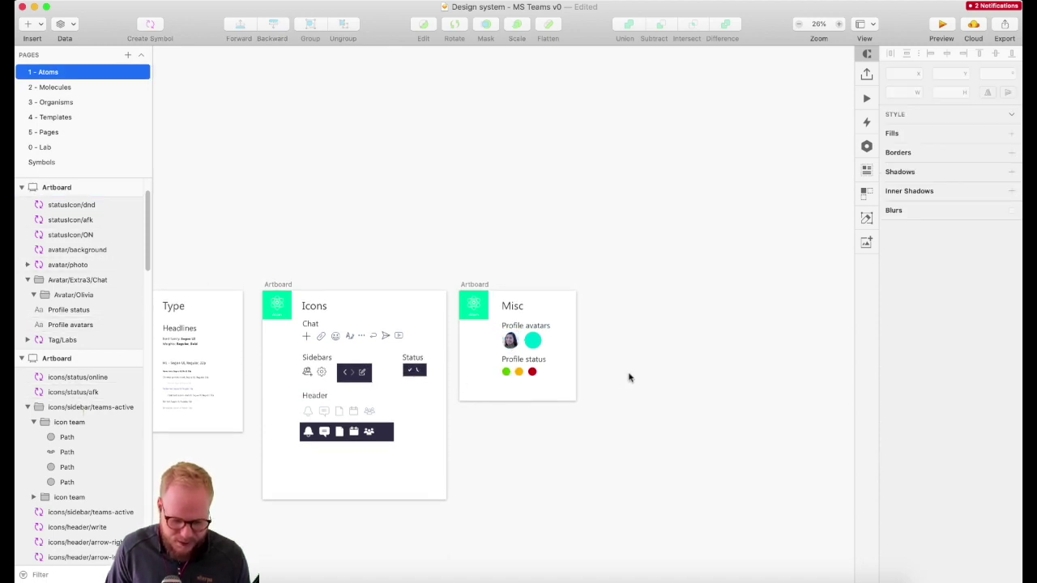
pyautogui.hscroll(-3, 627, 375)
pyautogui.hscroll(-5, 622, 407)
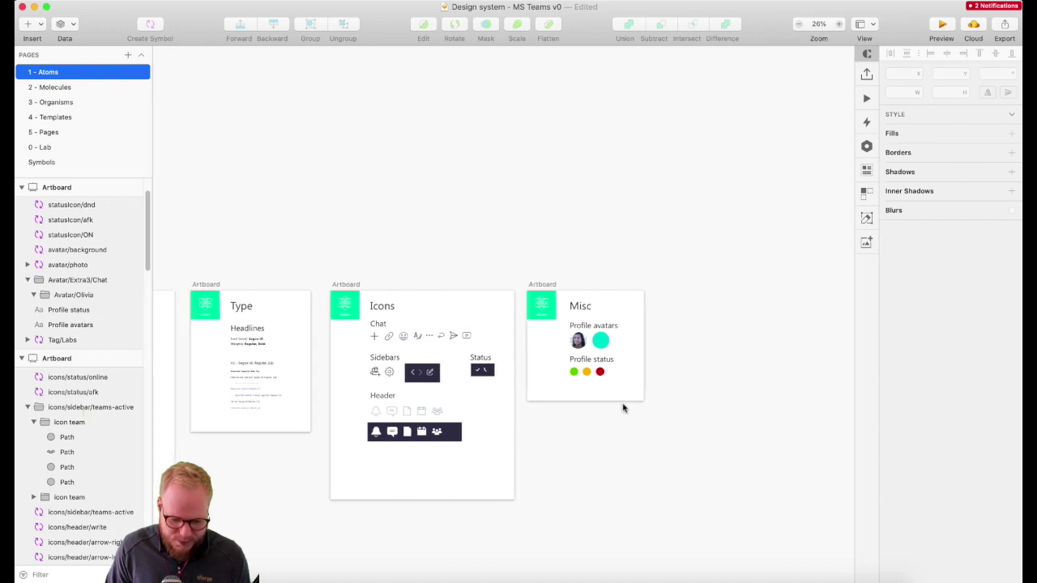
pyautogui.scroll(-2, 648, 399)
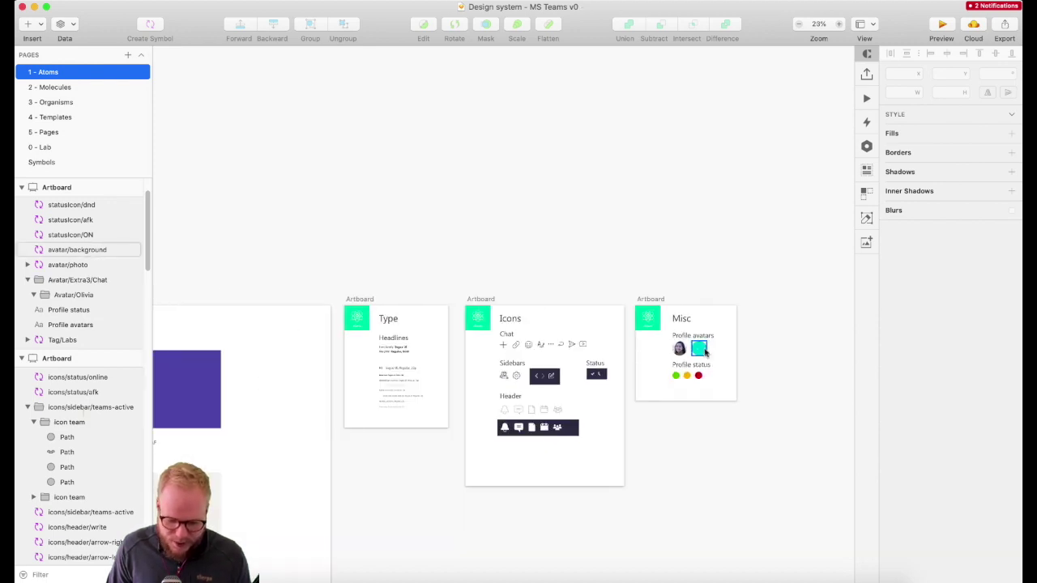
pyautogui.click(57, 89)
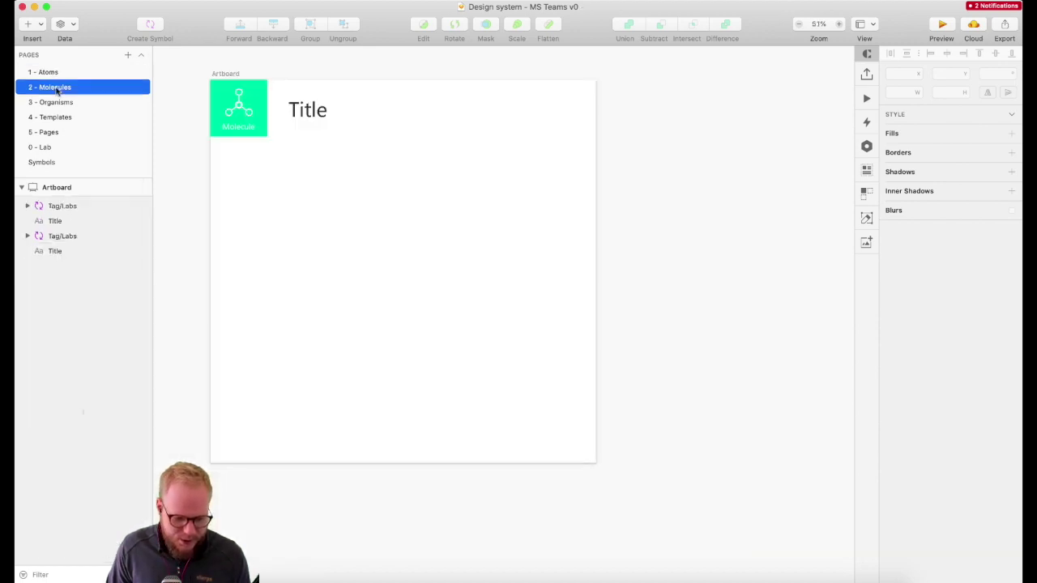
# - Retitle the artboard heading from Title to 'Profile'
pyautogui.click(317, 110)
pyautogui.doubleClick(316, 109)
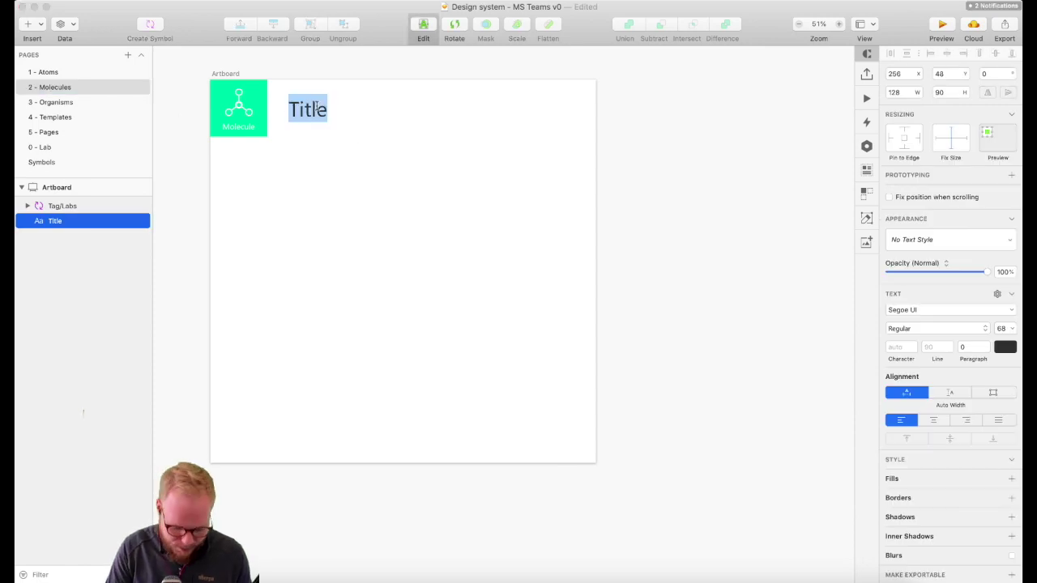
pyautogui.write('Prof')
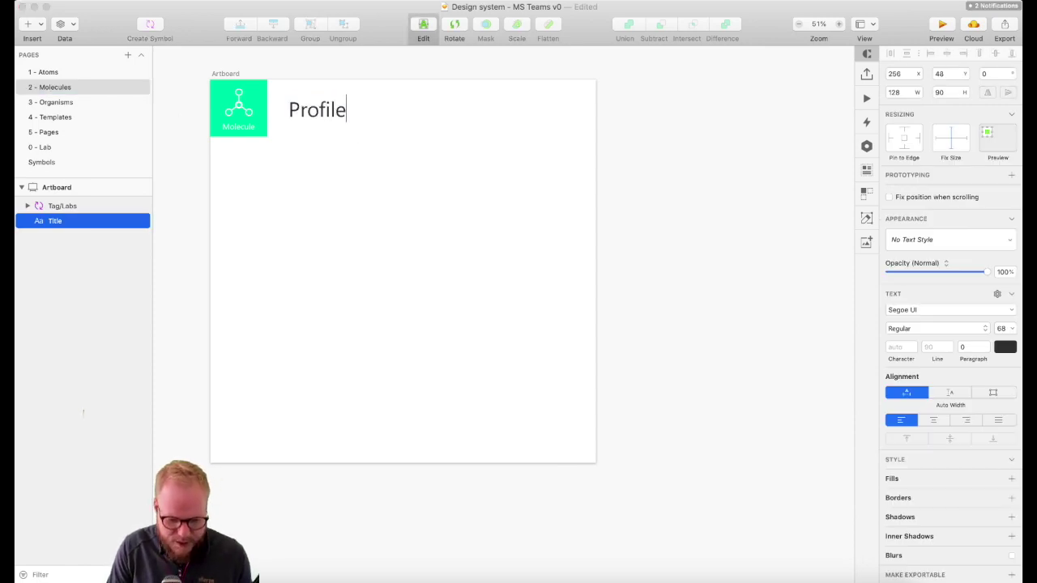
pyautogui.press('Escape')
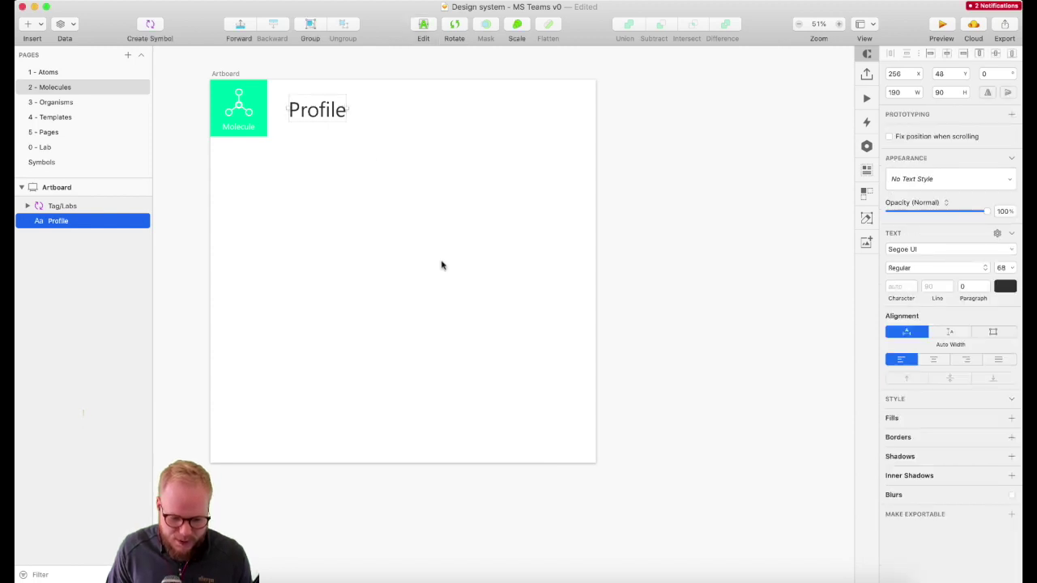
pyautogui.scroll(-2, 440, 264)
pyautogui.click(393, 229)
# - Shrink the artboard to 1057 by 842 and duplicate it to the right
pyautogui.click(267, 109)
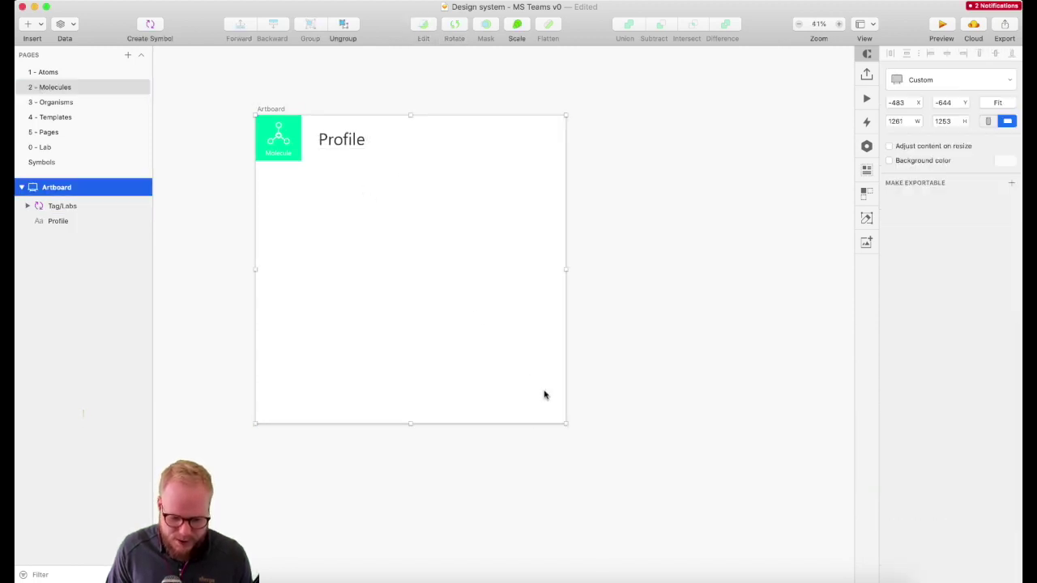
pyautogui.moveTo(567, 422); pyautogui.dragTo(516, 322)
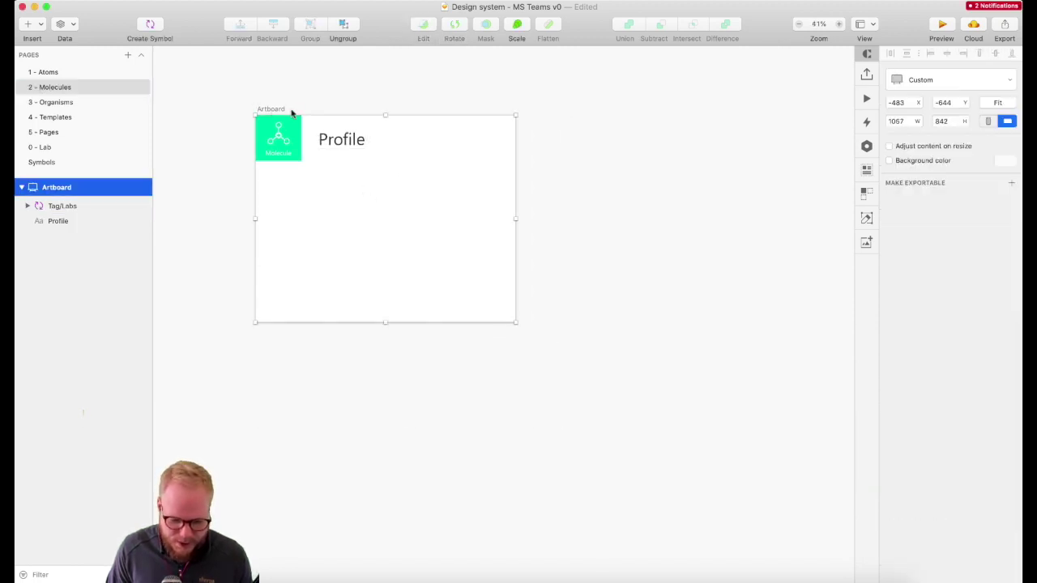
pyautogui.press('super+d')
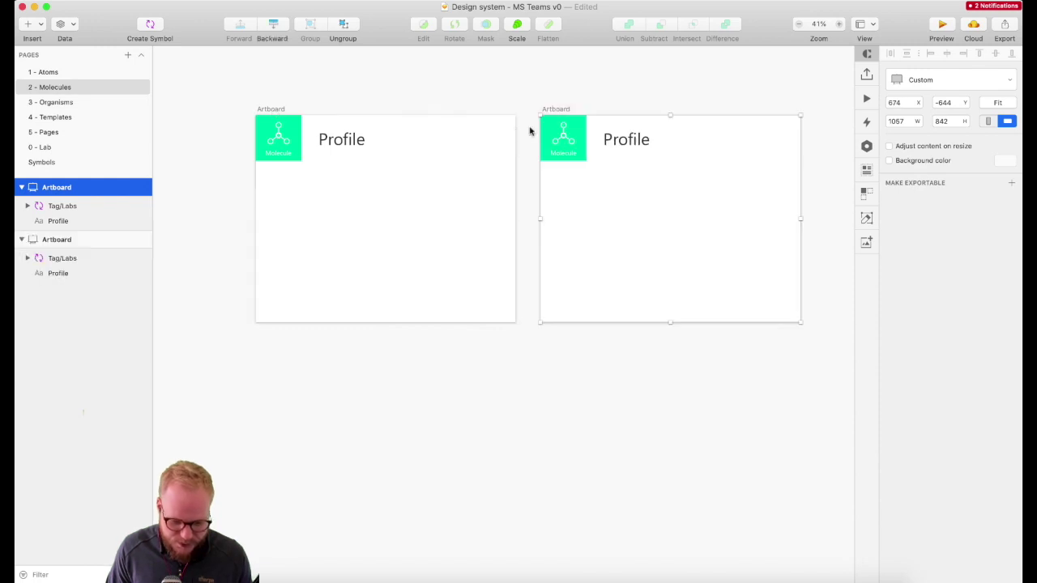
# - Retitle the copied artboard's heading 'Chat'
pyautogui.click(629, 139)
pyautogui.doubleClick(629, 139)
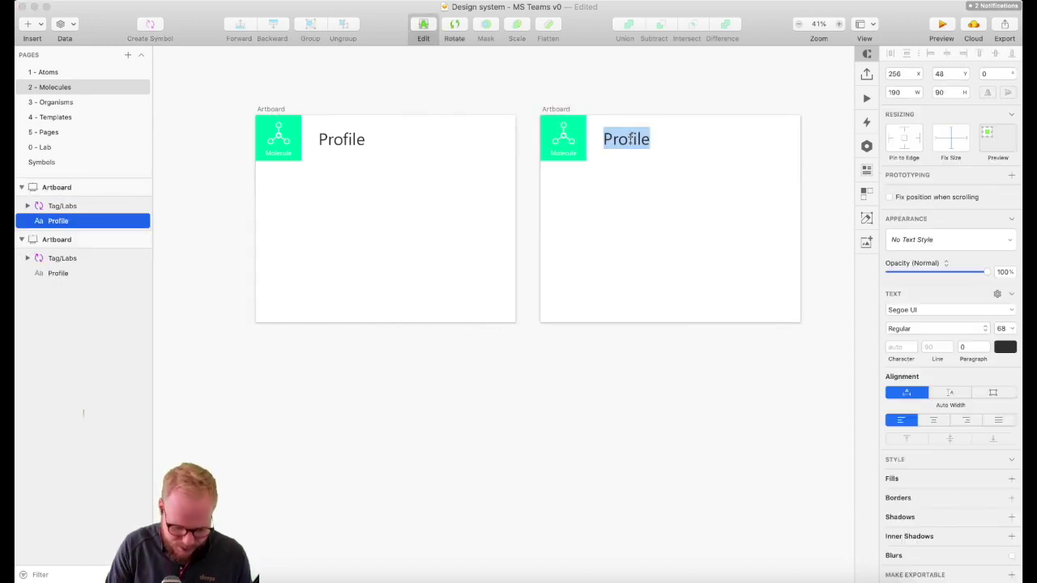
pyautogui.write('Chat')
pyautogui.press('Escape')
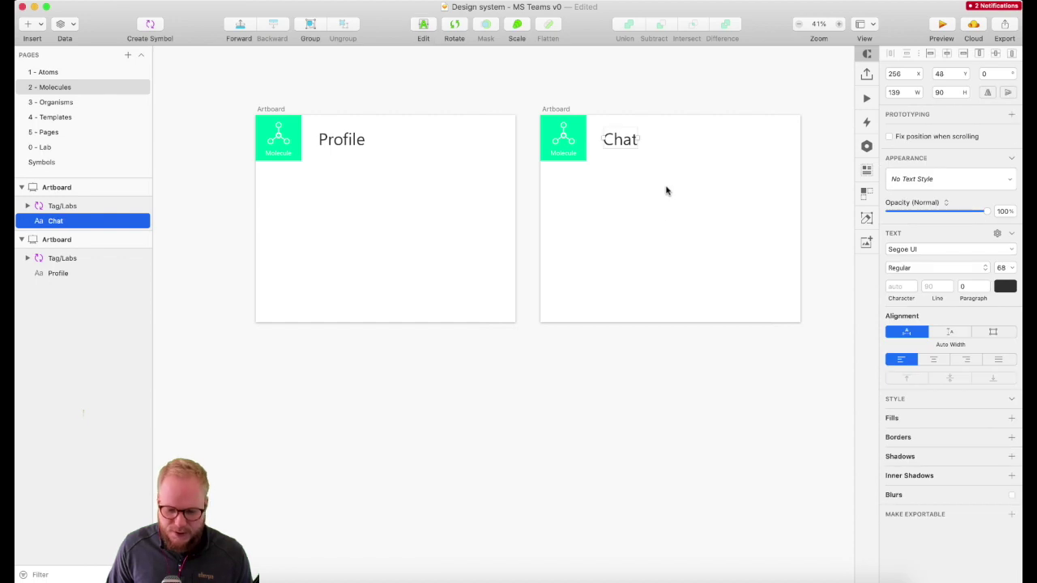
pyautogui.scroll(-2, 654, 176)
pyautogui.click(554, 357)
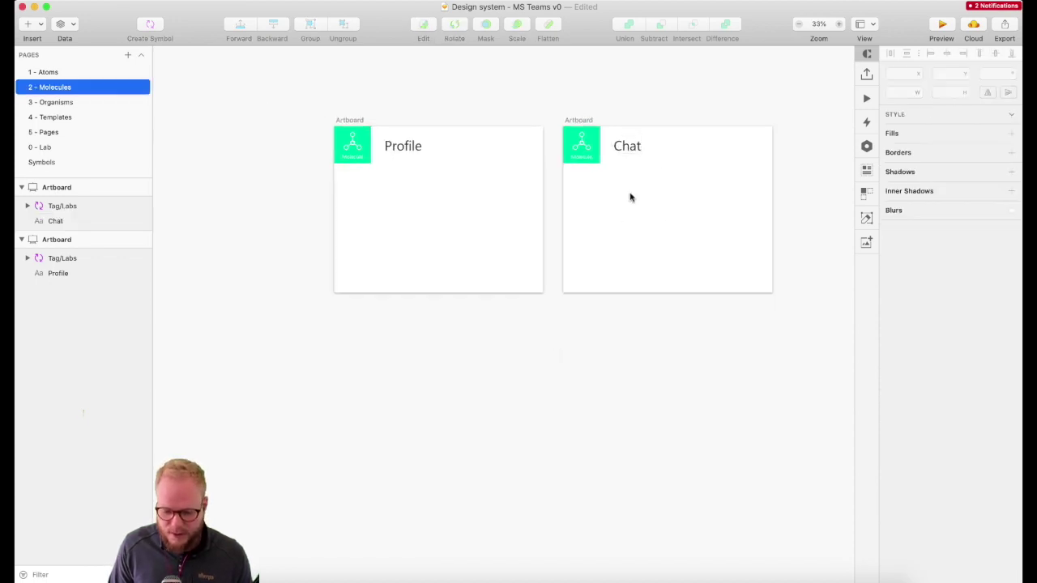
# - Rename the headings 'Avatar' on the left artboard and 'Inputs' on the right
pyautogui.scroll(3, 629, 196)
pyautogui.click(644, 149)
pyautogui.press('Return')
pyautogui.press('Escape')
pyautogui.click(322, 148)
pyautogui.press('Return')
pyautogui.write('Avatar')
pyautogui.click(669, 146)
pyautogui.press('Return')
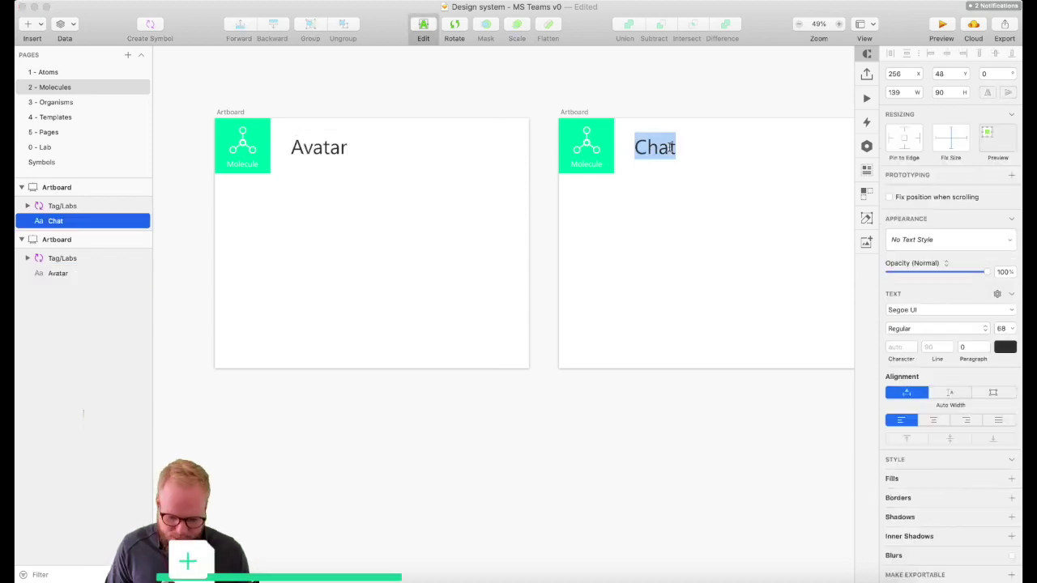
pyautogui.write('Inputs')
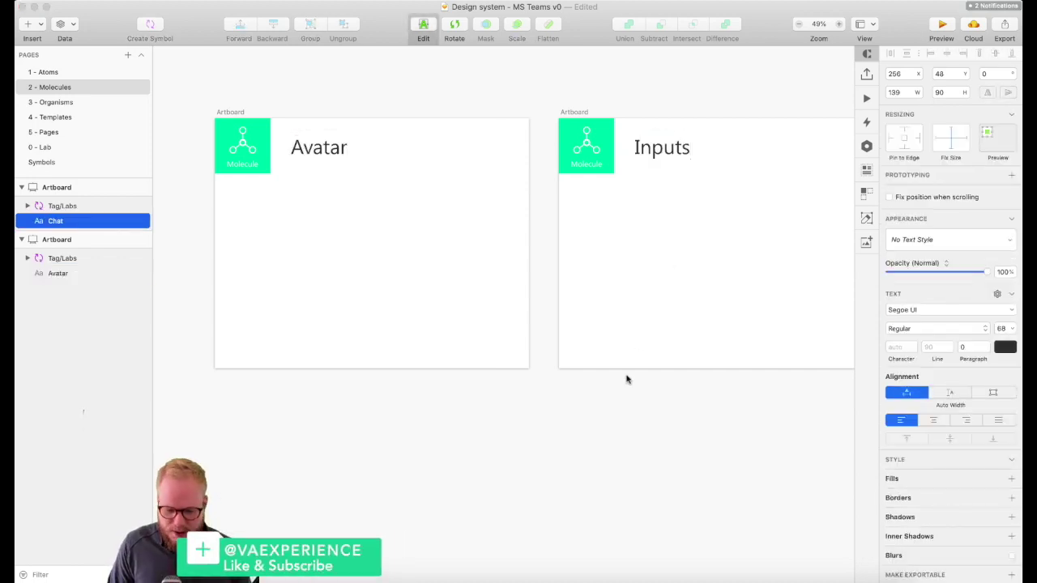
pyautogui.press('Escape')
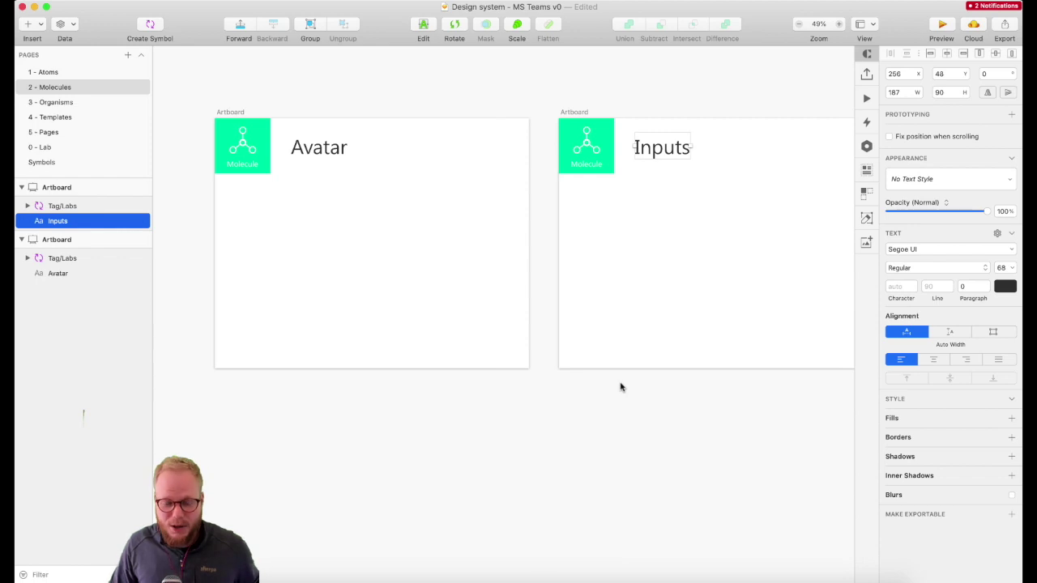
# - Check the Teams mockup on the 0 - Lab page, then return to 2 - Molecules
pyautogui.click(389, 278)
pyautogui.scroll(5, 272, 189)
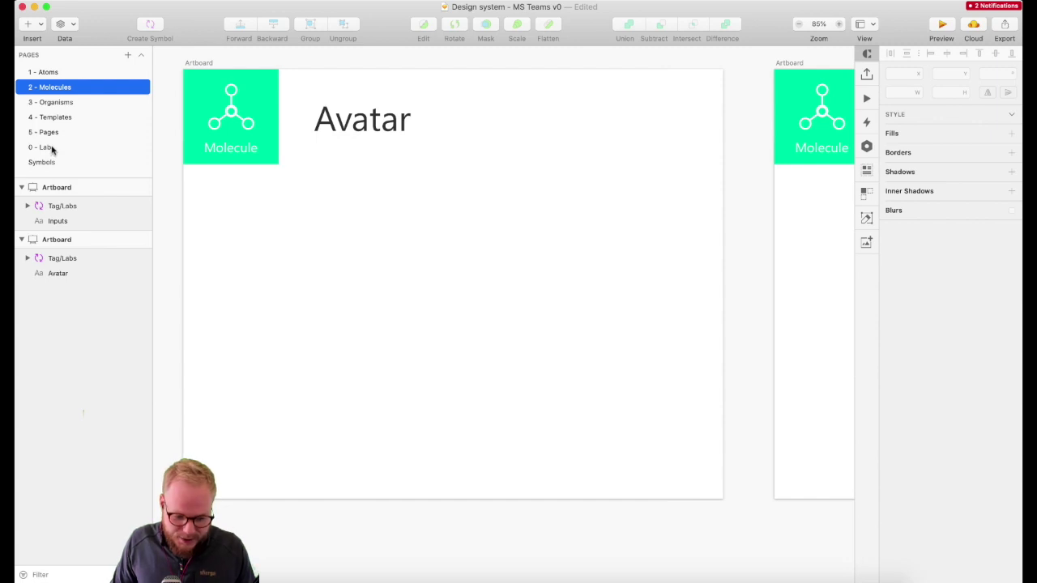
pyautogui.click(55, 148)
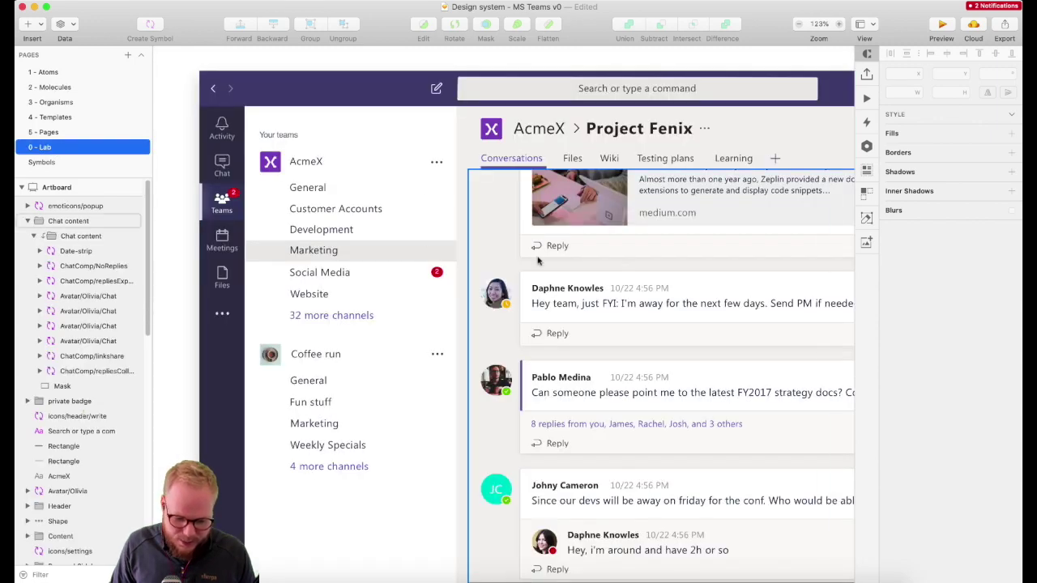
pyautogui.click(50, 88)
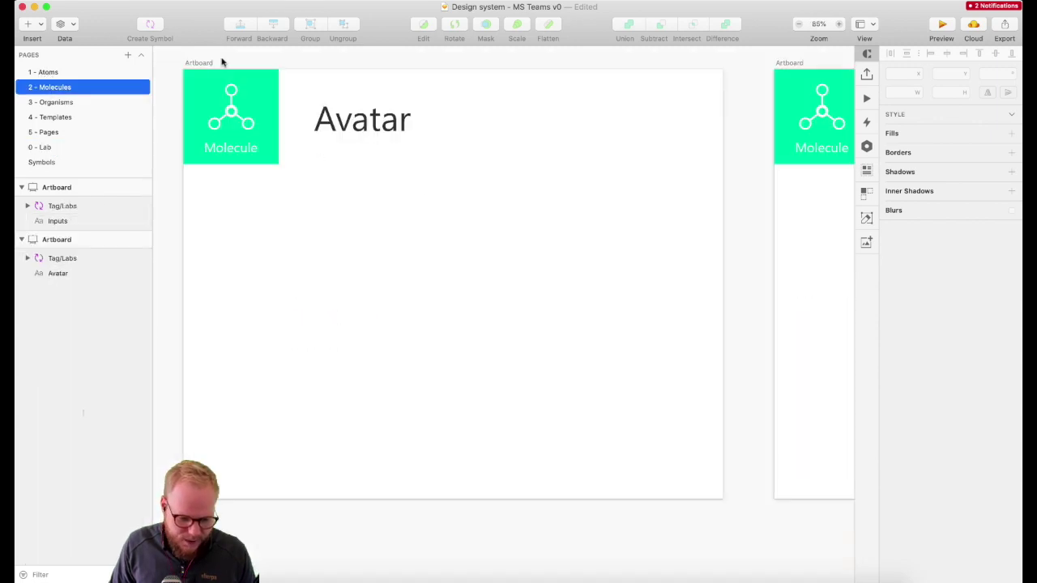
# - Pick the avatar/photo symbol from Insert > Symbols > Document
pyautogui.click(43, 26)
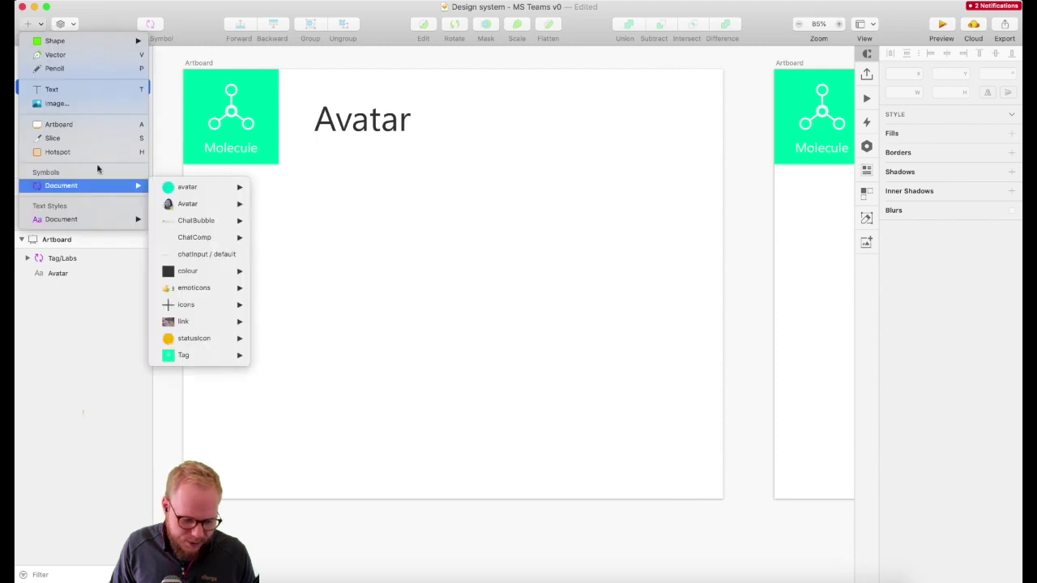
pyautogui.moveTo(116, 186)
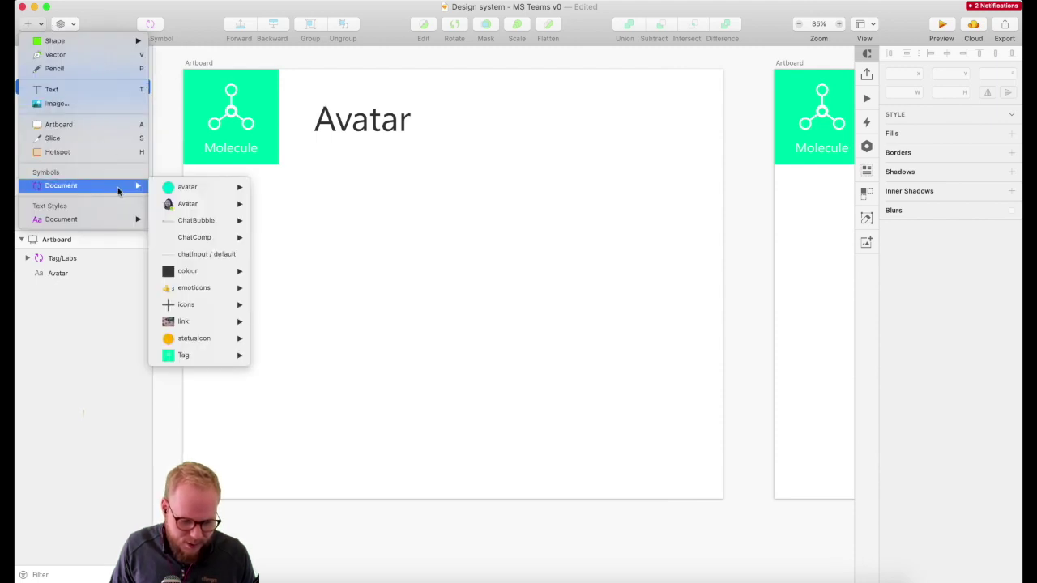
pyautogui.moveTo(240, 211)
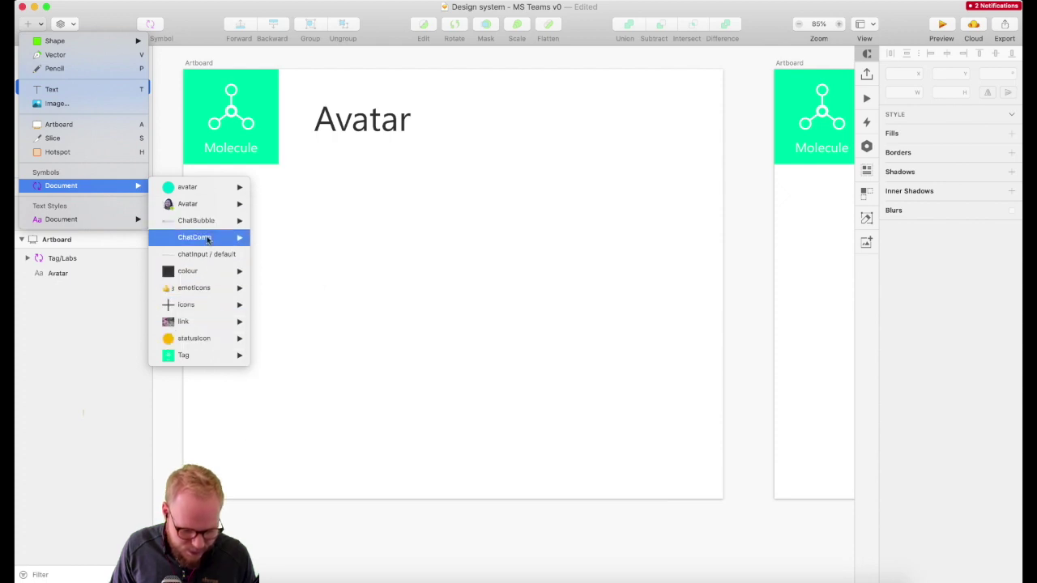
pyautogui.moveTo(205, 186)
pyautogui.click(285, 203)
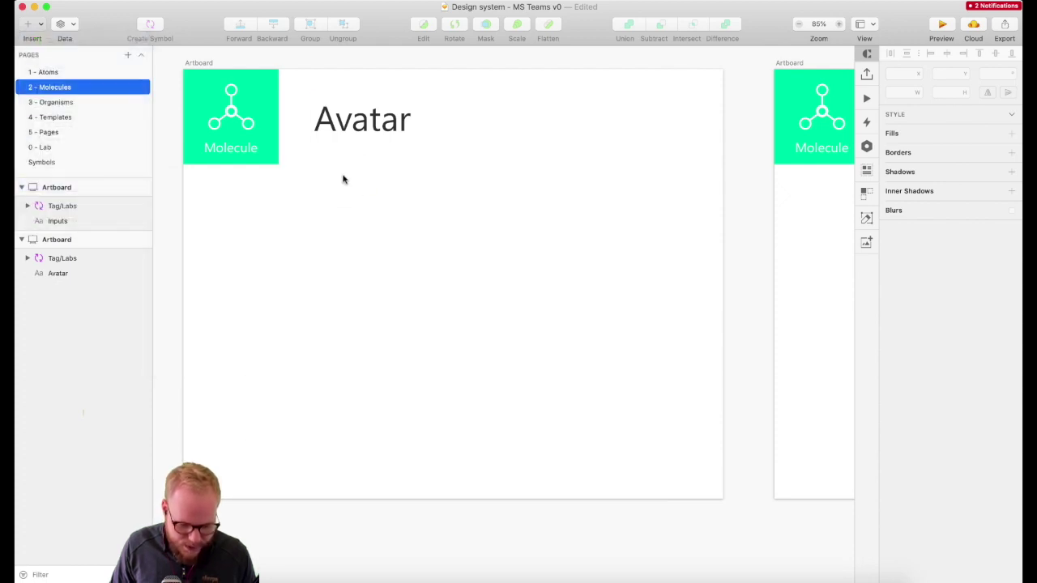
# - Place the avatar/photo symbol below the Avatar title
pyautogui.click(315, 167)
pyautogui.click(366, 283)
pyautogui.click(357, 212)
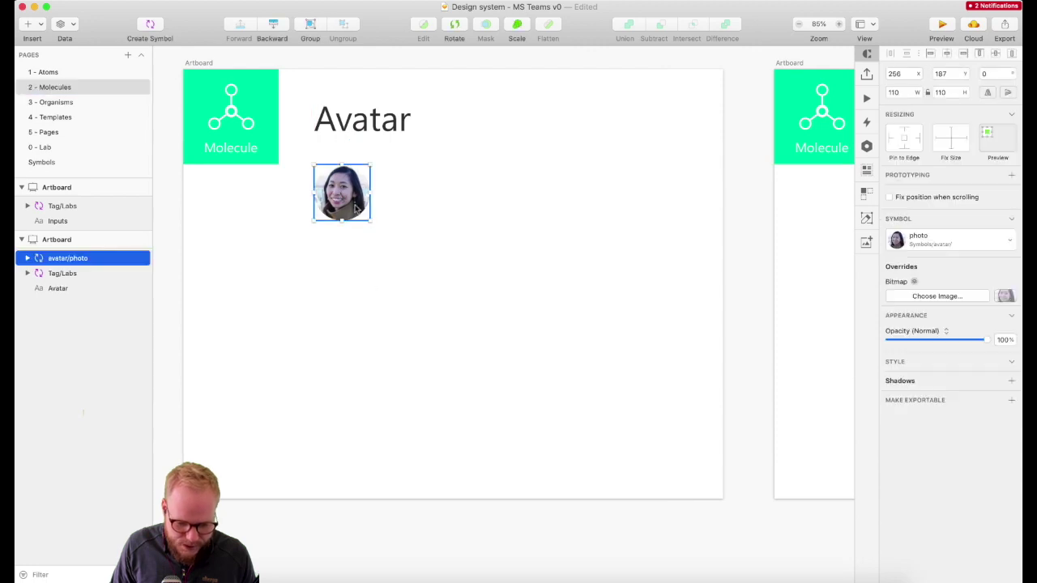
# - Add a 27×27 statusIcon/ON green dot at the avatar's lower right
pyautogui.click(33, 24)
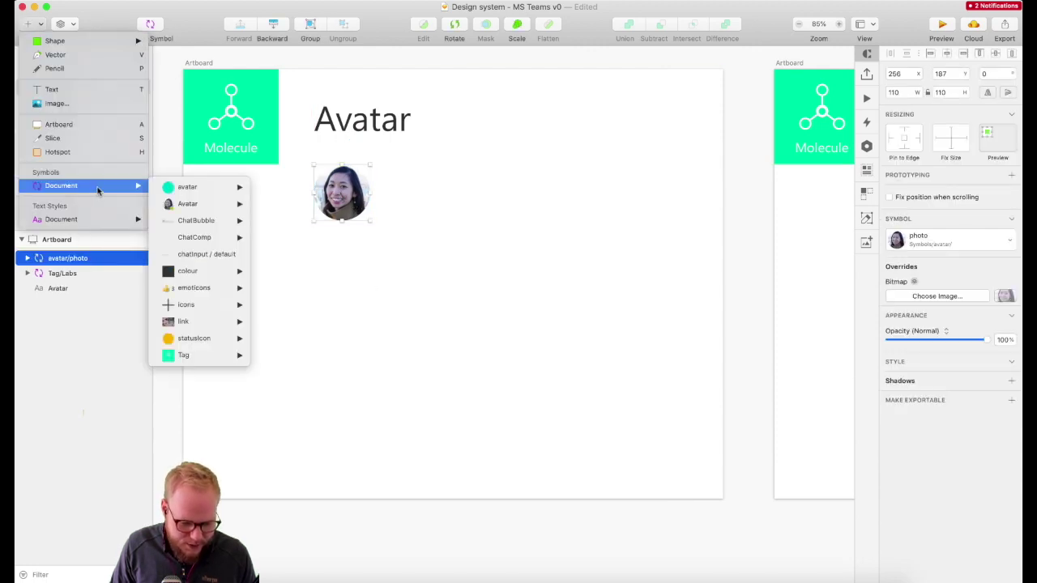
pyautogui.moveTo(206, 340)
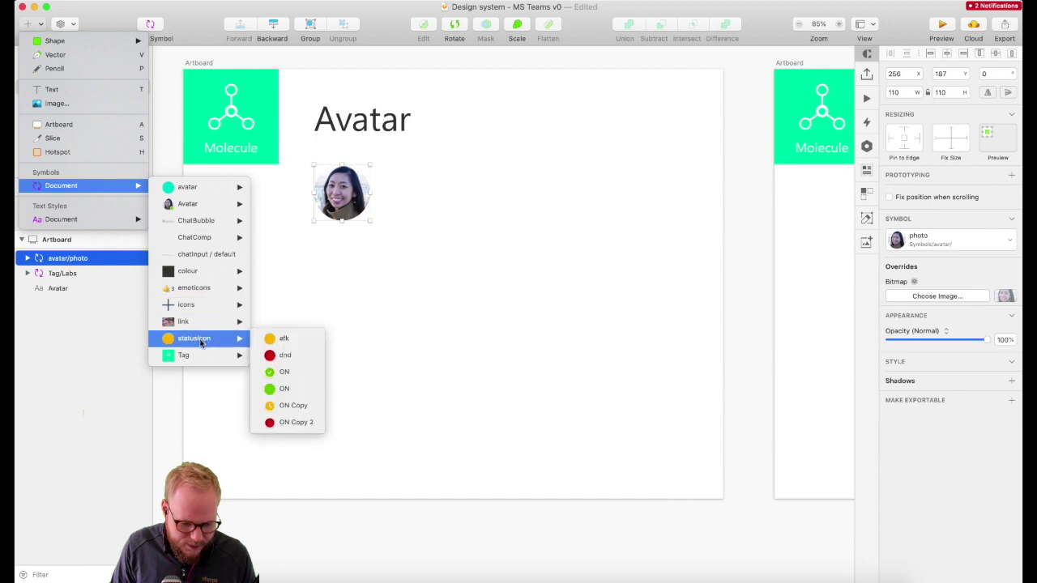
pyautogui.click(285, 391)
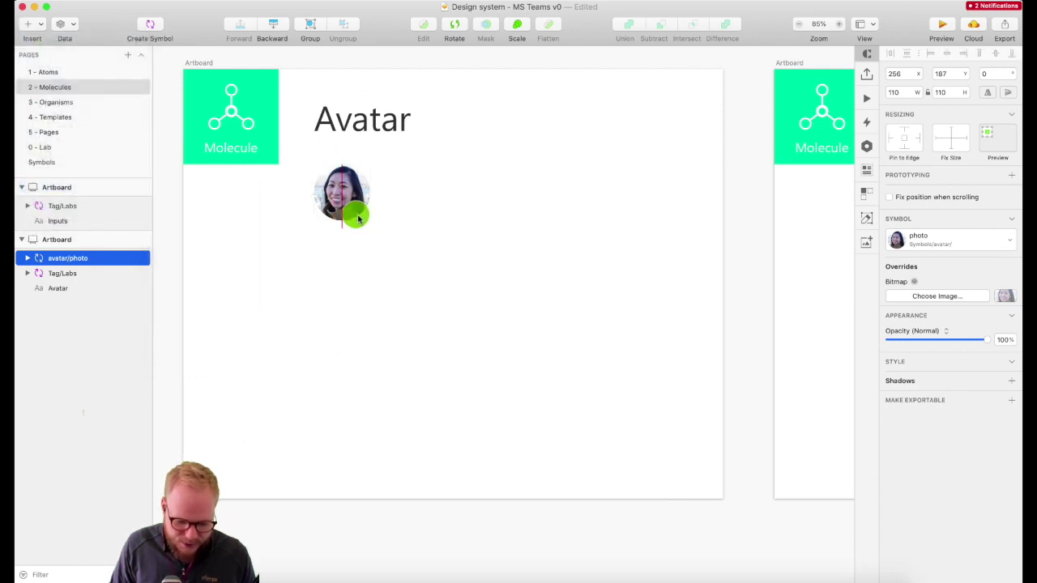
pyautogui.click(372, 231)
pyautogui.moveTo(374, 232); pyautogui.dragTo(368, 224)
pyautogui.click(394, 203)
pyautogui.scroll(5, 330, 189)
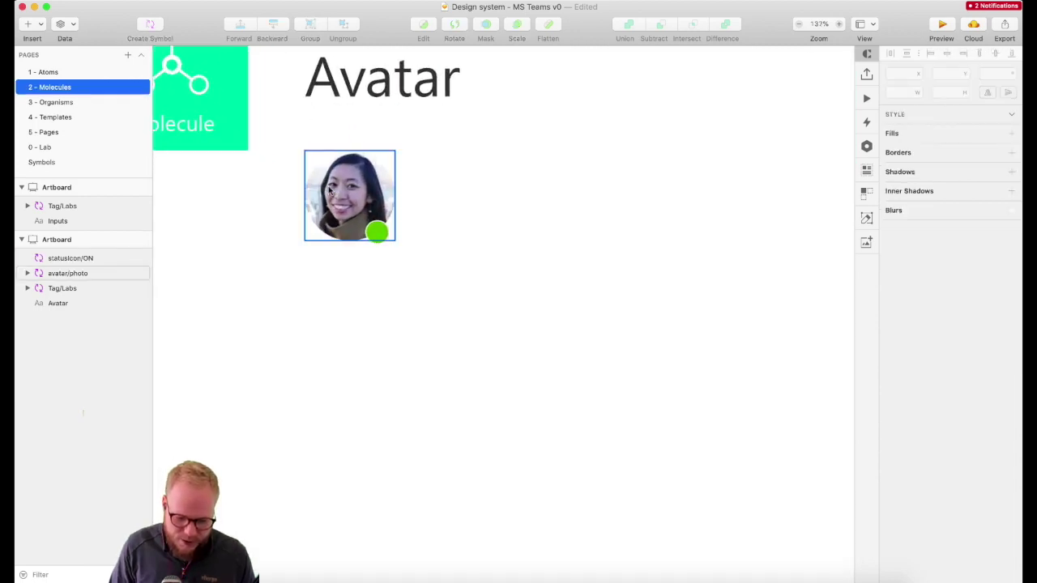
pyautogui.scroll(3, 330, 188)
pyautogui.click(393, 244)
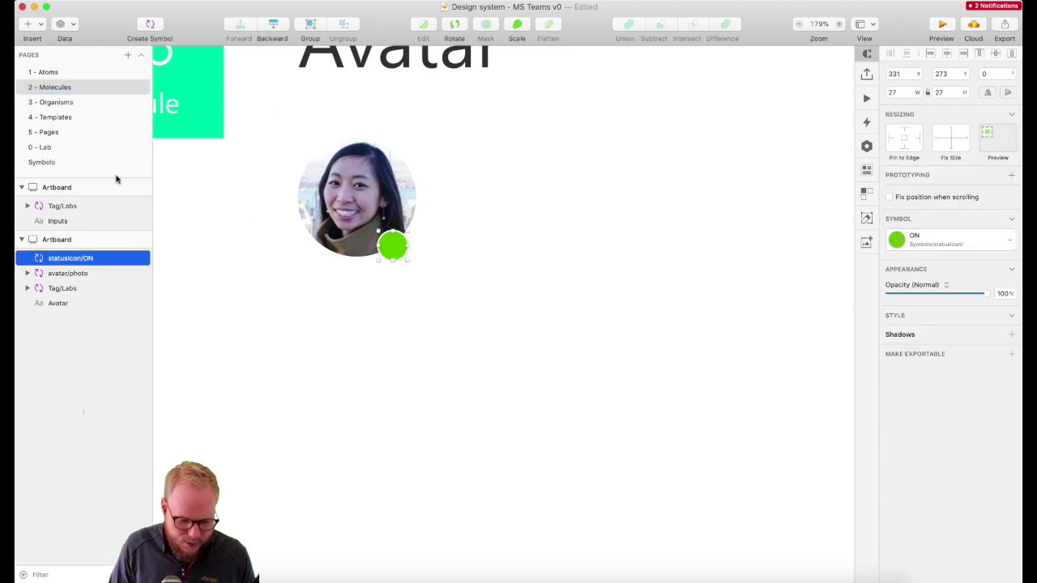
# - Overlay the icons/status/online check mark on the green dot, then select all three layers
pyautogui.click(34, 25)
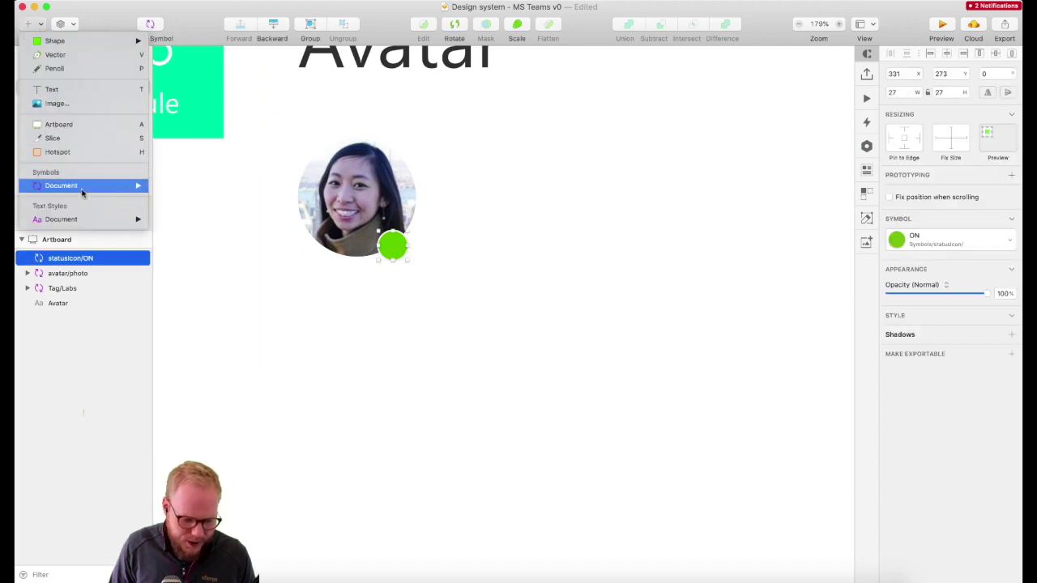
pyautogui.moveTo(203, 306)
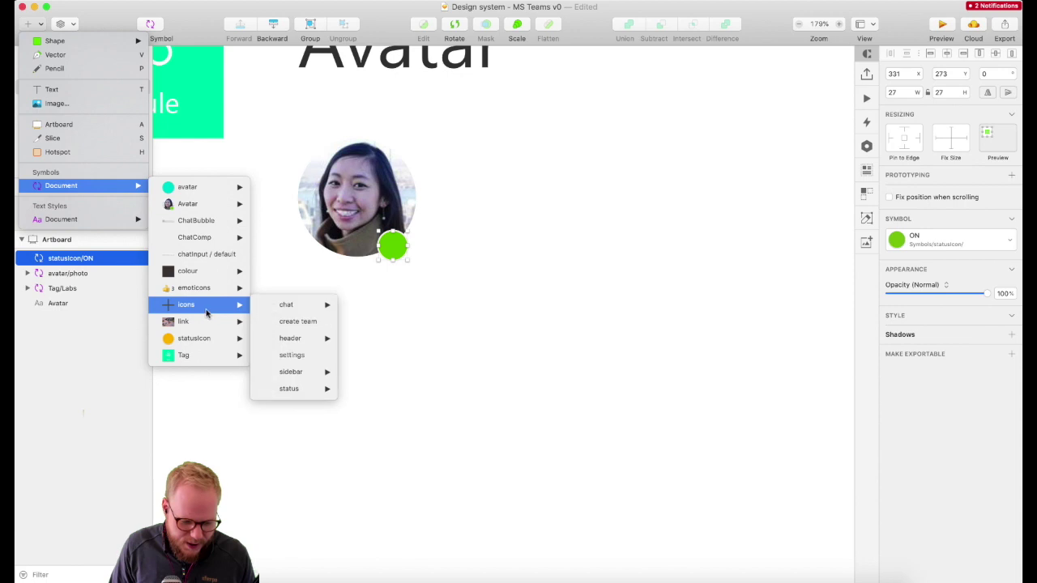
pyautogui.moveTo(306, 394)
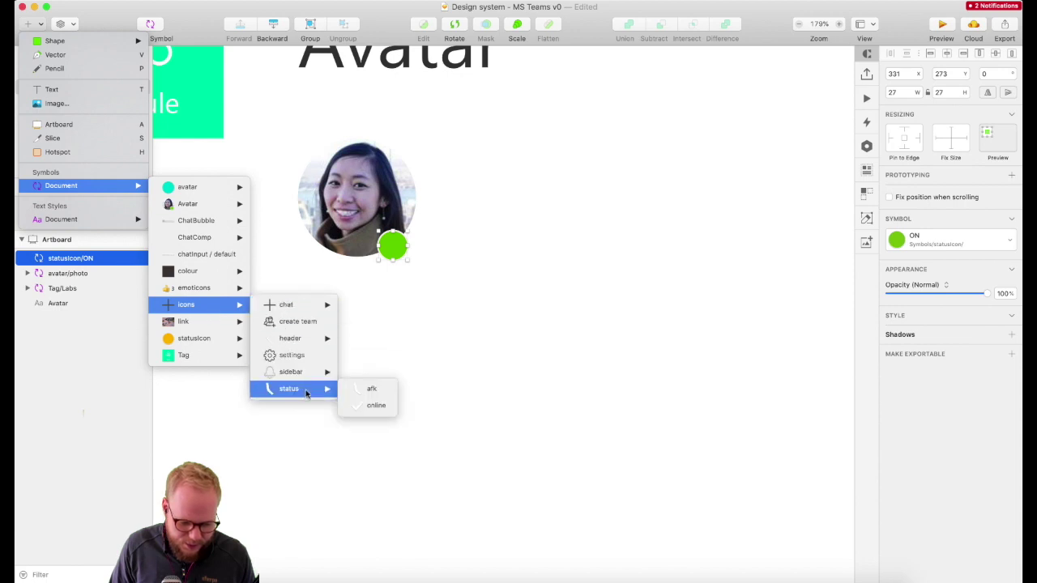
pyautogui.click(373, 405)
pyautogui.click(395, 245)
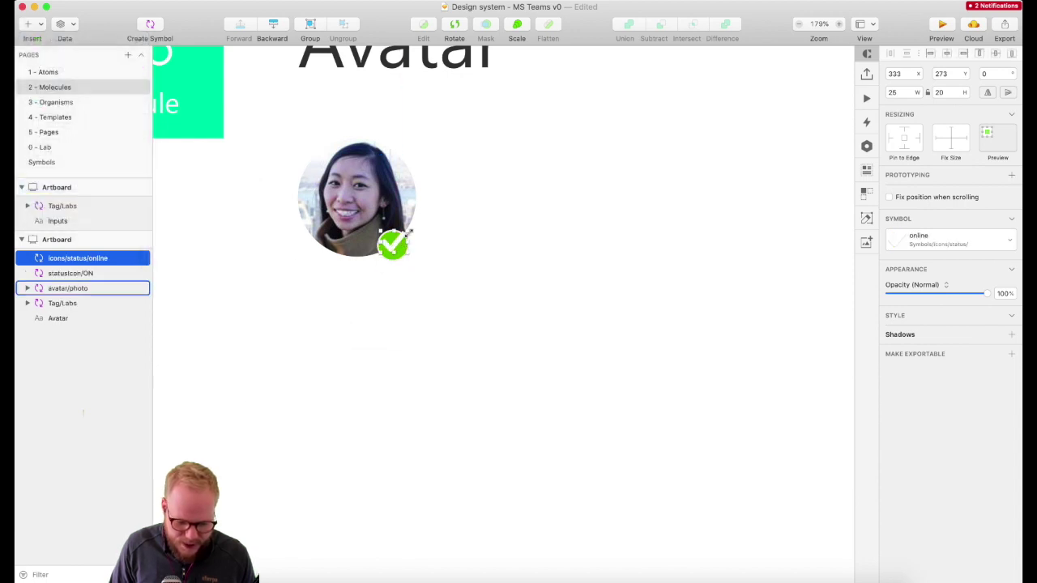
pyautogui.moveTo(409, 231); pyautogui.dragTo(395, 248)
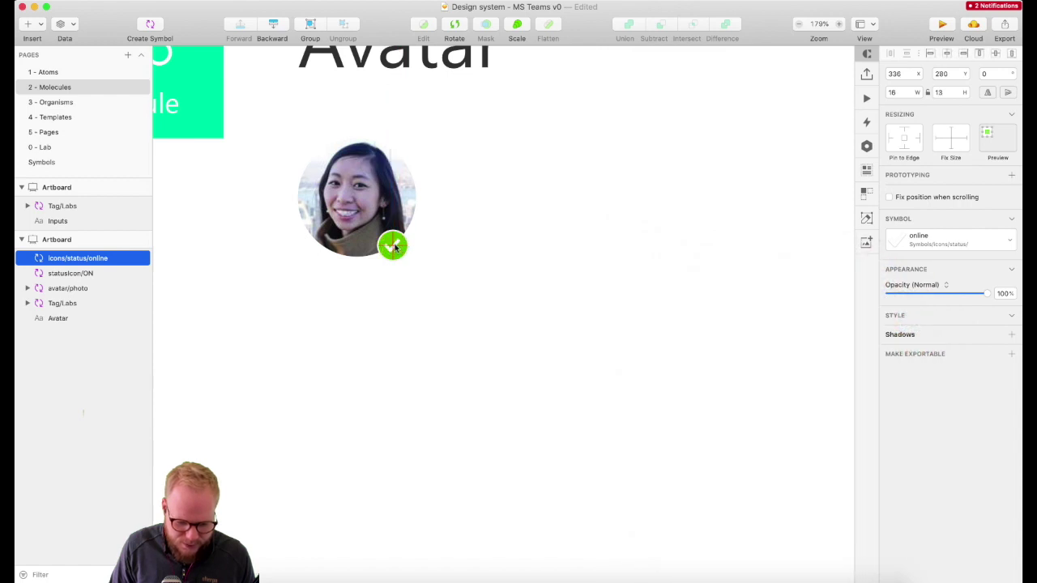
pyautogui.press('super+0')
pyautogui.moveTo(474, 204); pyautogui.dragTo(359, 297)
# - Create the Molecule/profile/avatar symbol from the three layers, then go to 3 - Organisms
pyautogui.rightClick(395, 231)
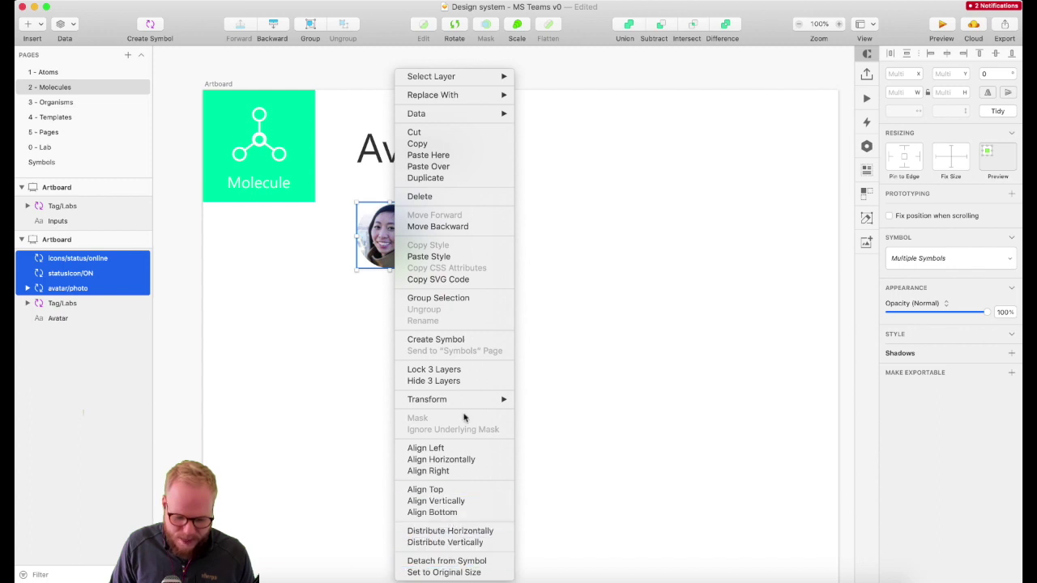
pyautogui.click(472, 340)
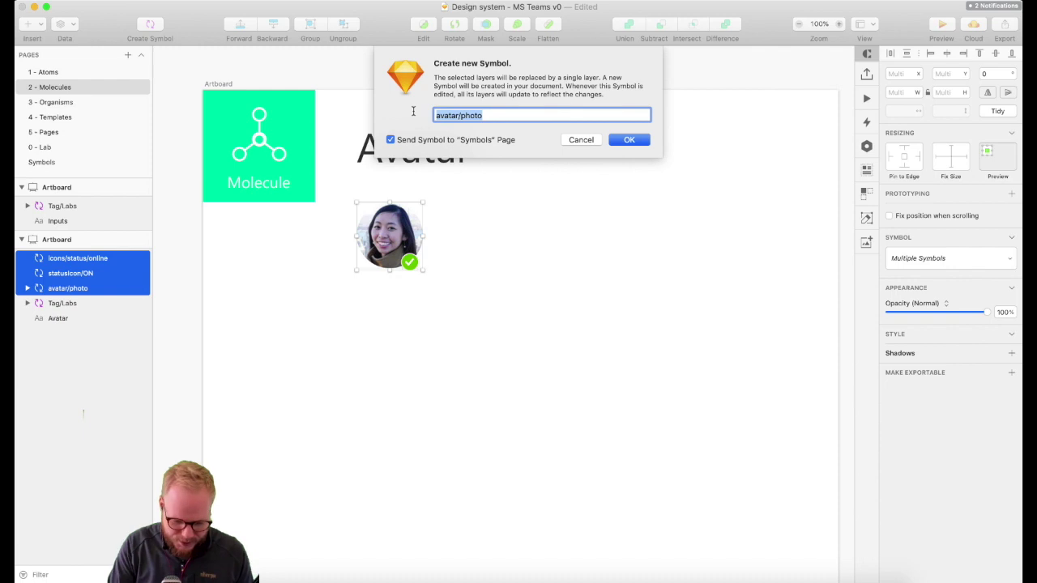
pyautogui.write('Molecule/profile/')
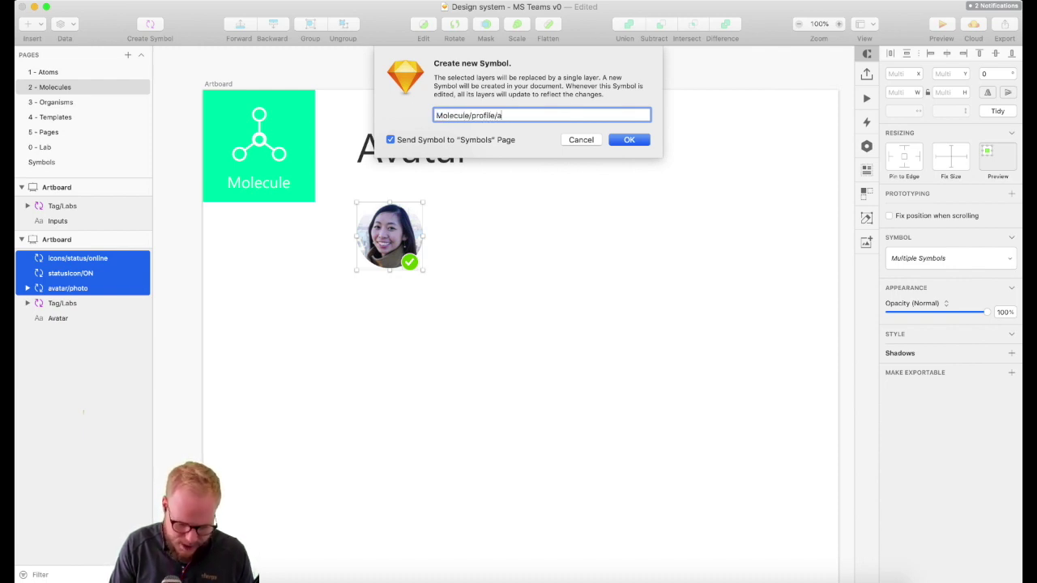
pyautogui.press('Return')
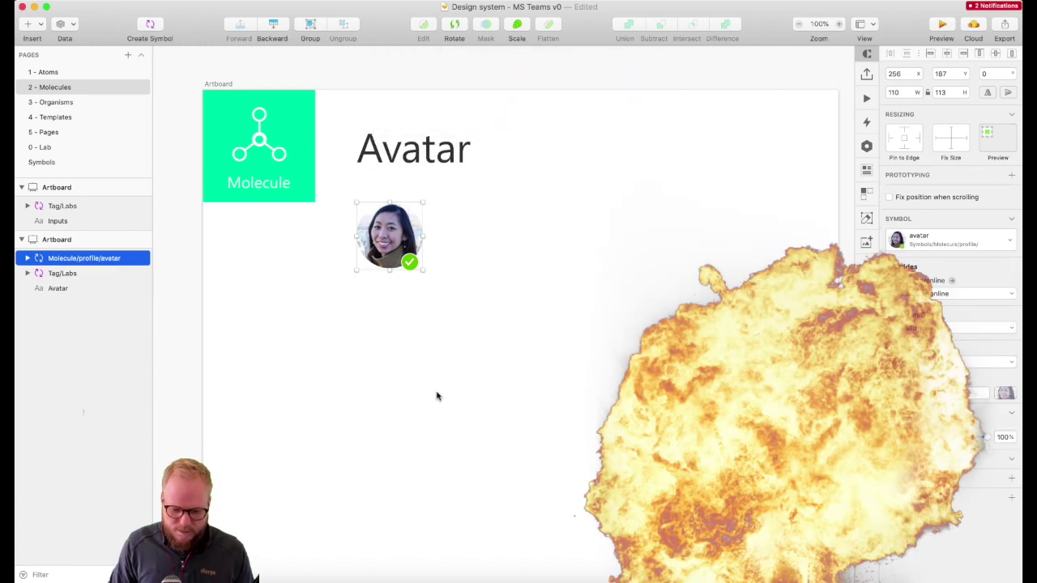
pyautogui.scroll(-3, 473, 314)
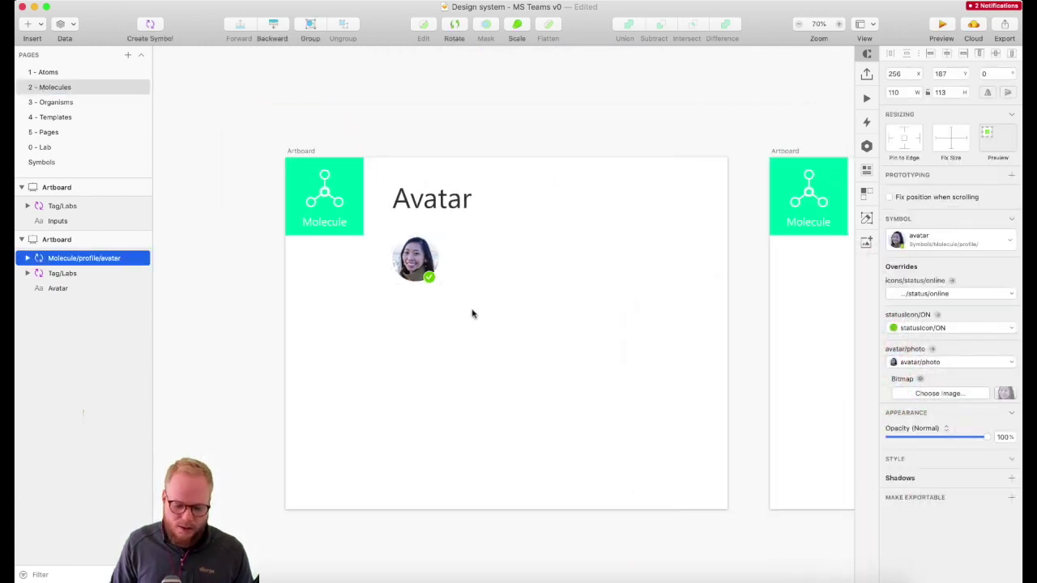
pyautogui.scroll(3, 433, 280)
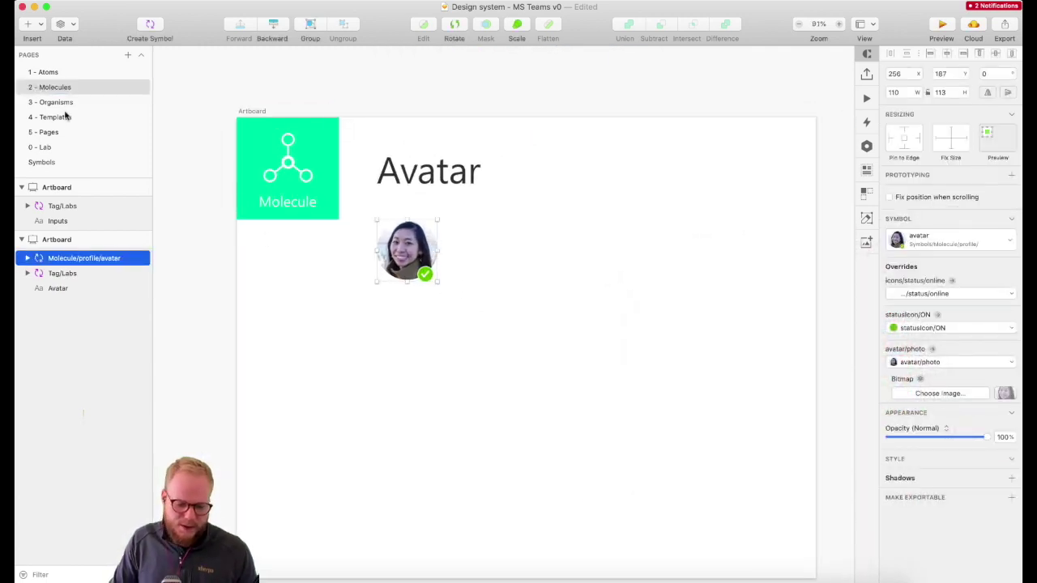
pyautogui.click(63, 103)
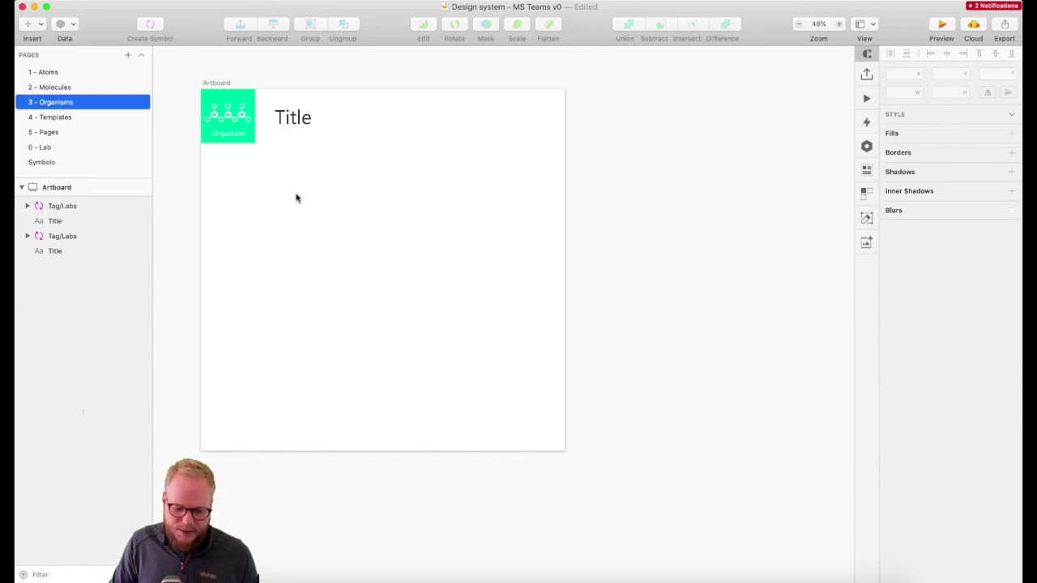
# - Draw a grey placeholder rectangle below the Title on the Organisms artboard
pyautogui.click(36, 87)
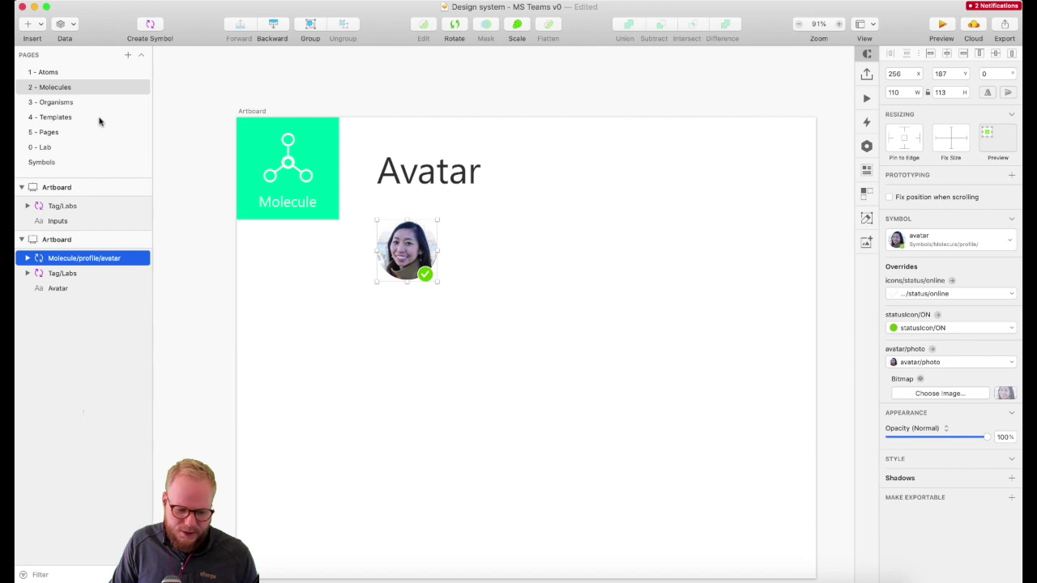
pyautogui.click(89, 103)
pyautogui.scroll(-2, 239, 176)
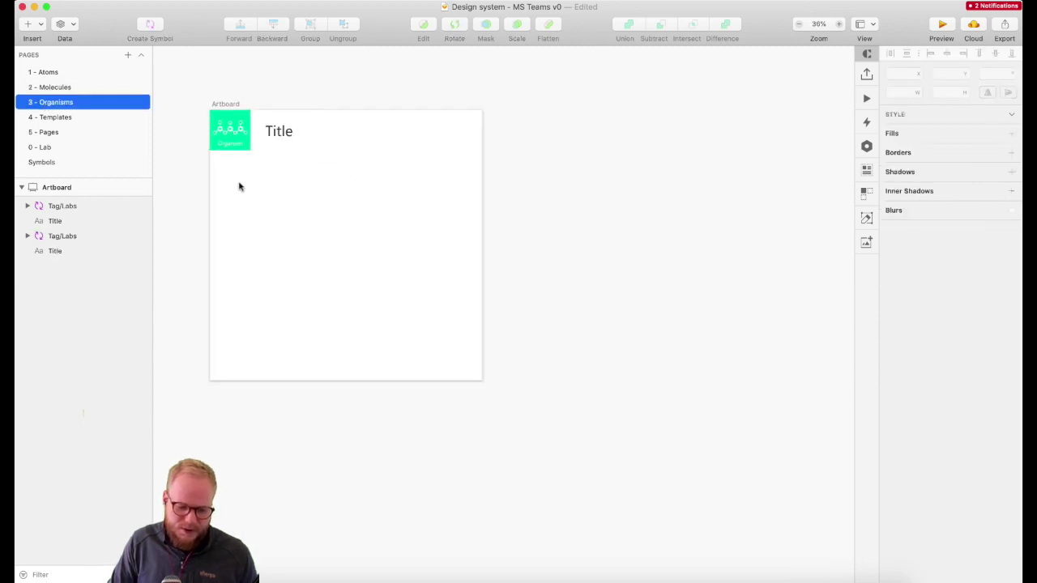
pyautogui.click(33, 24)
pyautogui.moveTo(74, 40)
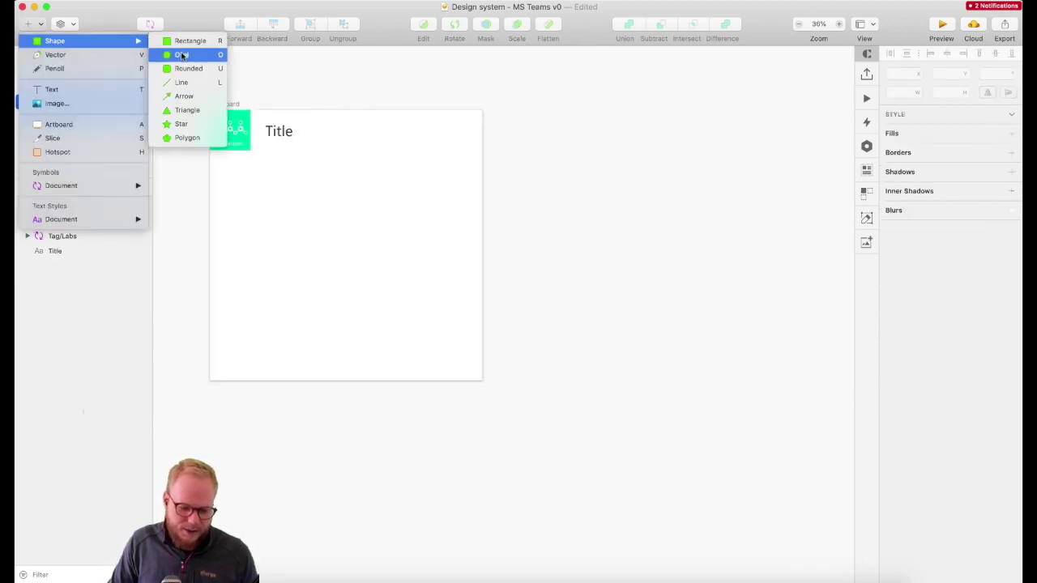
pyautogui.moveTo(264, 151); pyautogui.dragTo(474, 236)
# - Insert a Molecule/profile/avatar instance at the rectangle's top-left corner
pyautogui.scroll(3, 289, 178)
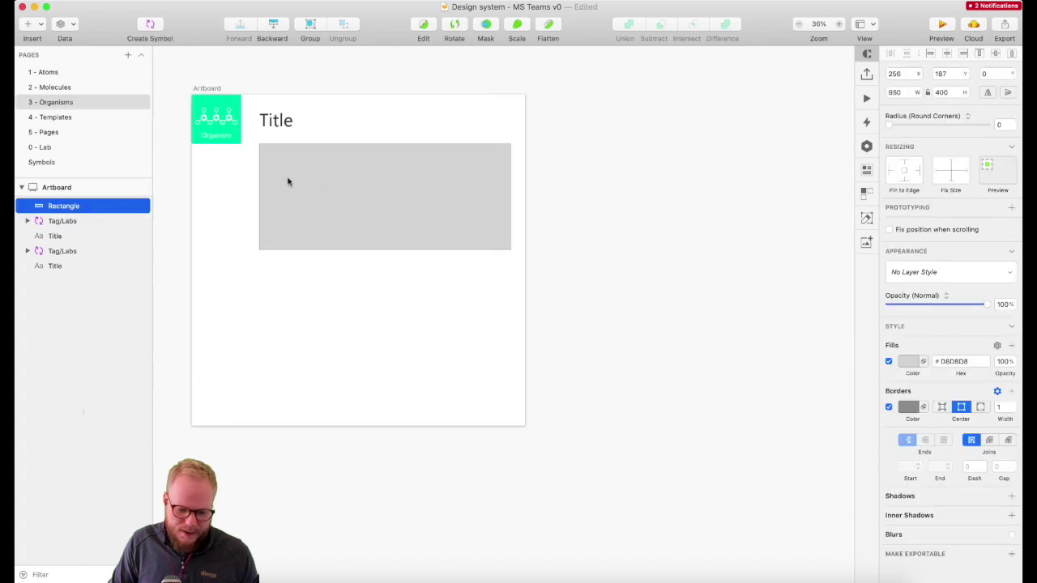
pyautogui.scroll(2, 251, 180)
pyautogui.click(36, 31)
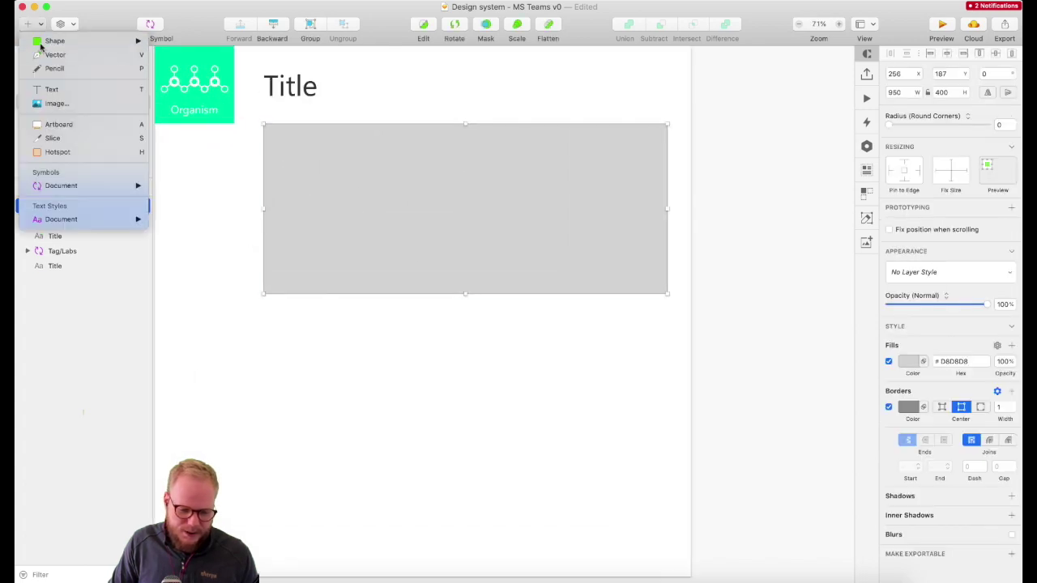
pyautogui.moveTo(73, 190)
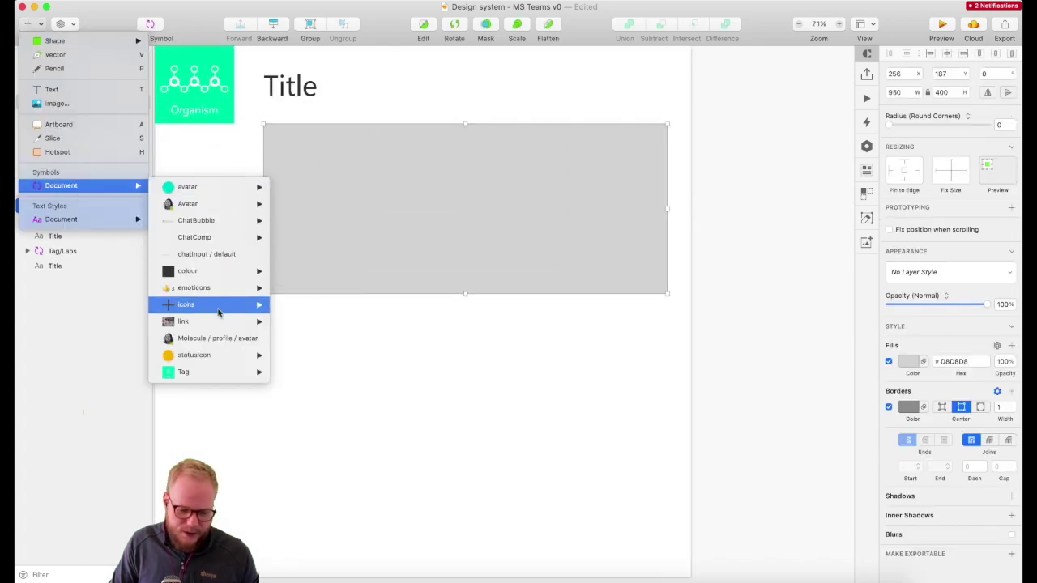
pyautogui.click(222, 343)
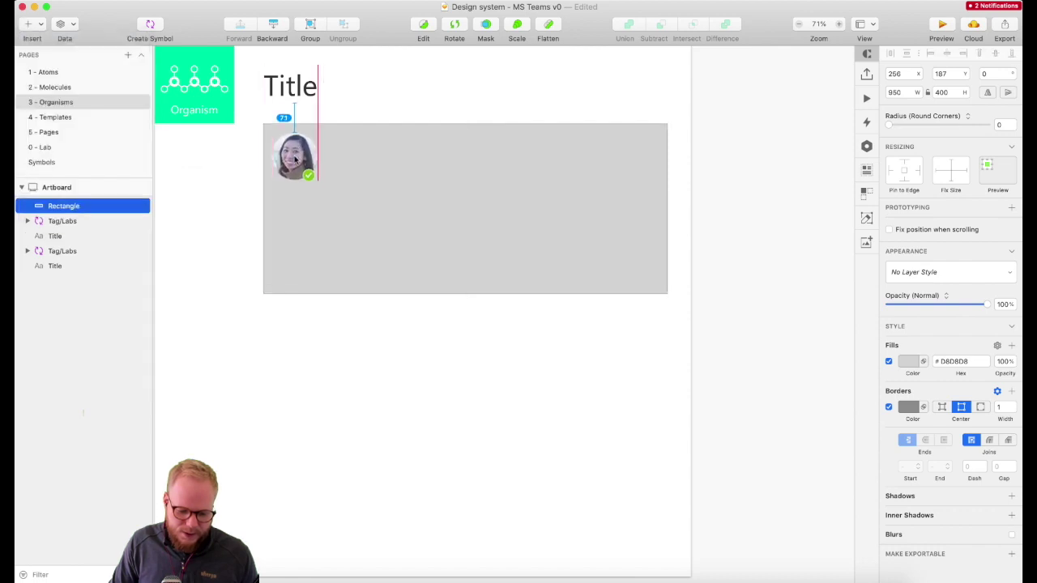
pyautogui.click(301, 162)
pyautogui.press('Escape')
# - Select the rectangle and avatar together and return to the 2 - Molecules page
pyautogui.scroll(-1, 364, 264)
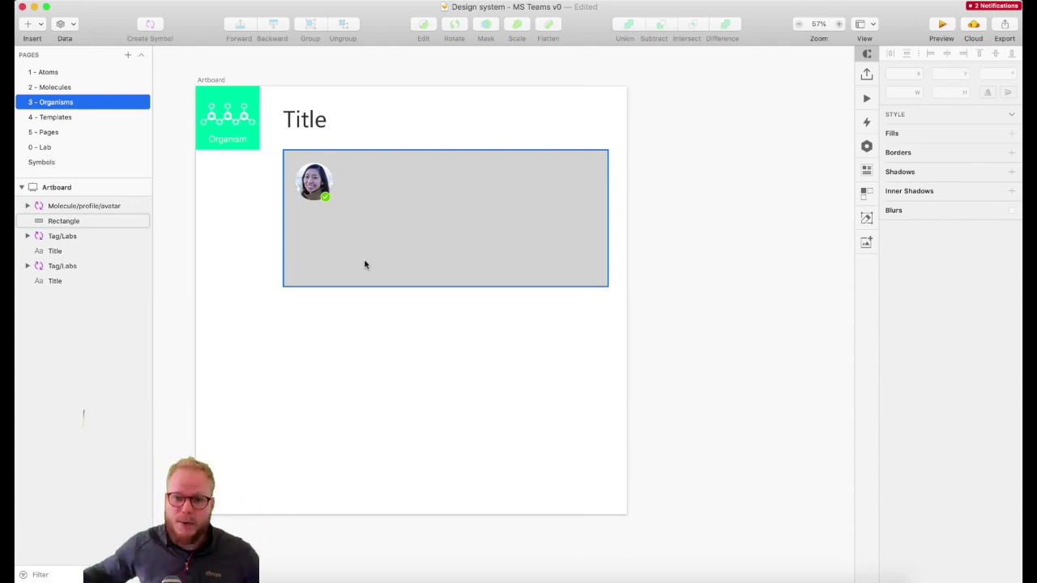
pyautogui.click(365, 264)
pyautogui.keyDown('shift'); pyautogui.click(304, 188); pyautogui.keyUp('shift')
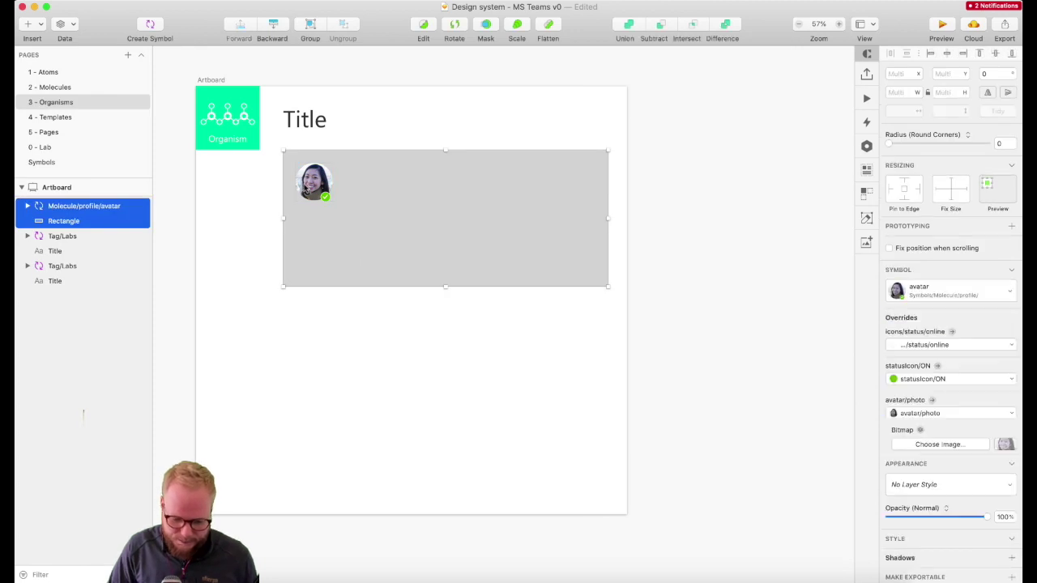
pyautogui.click(47, 88)
pyautogui.scroll(-3, 447, 222)
pyautogui.hscroll(2, 447, 221)
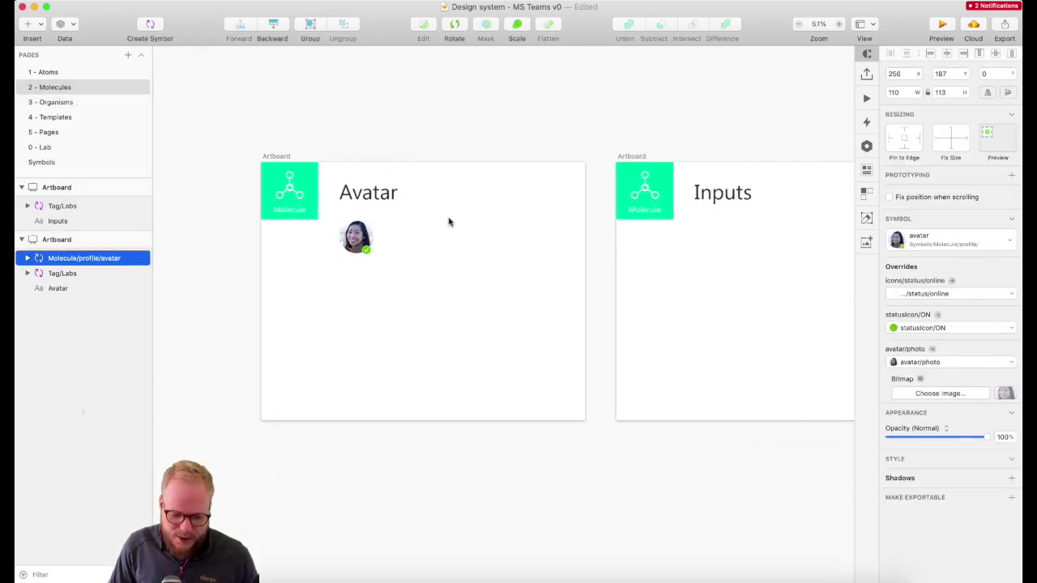
pyautogui.click(449, 222)
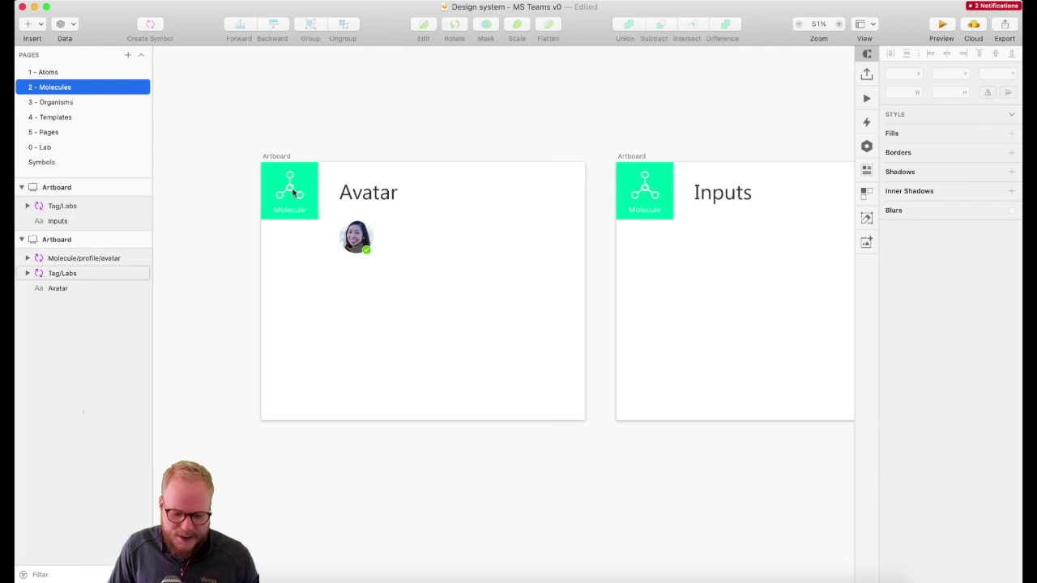
# - Open the 0 - Lab page and scroll through the Teams mockup for reference
pyautogui.click(46, 148)
pyautogui.scroll(-5, 406, 230)
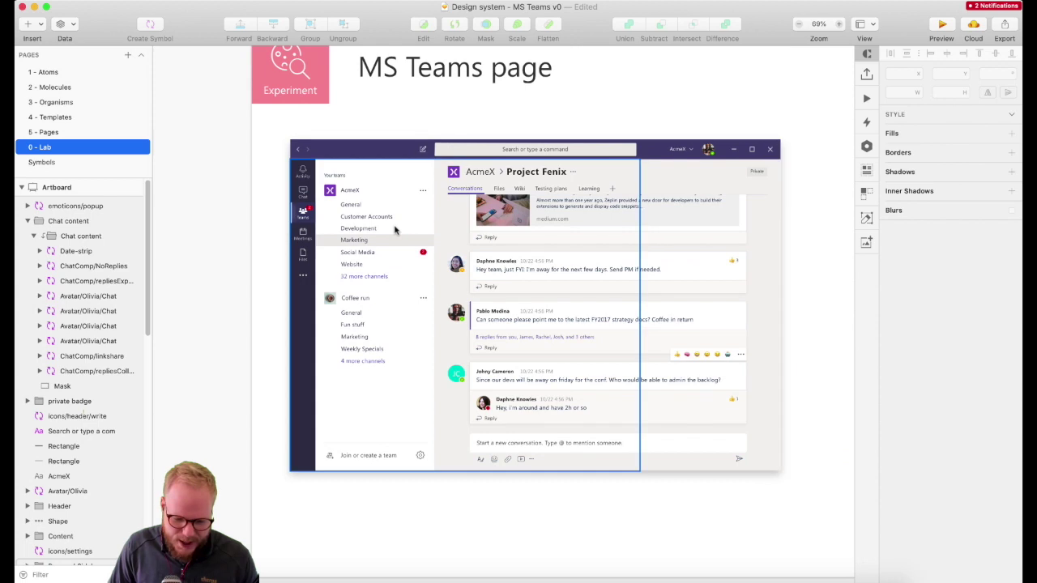
pyautogui.scroll(4, 394, 232)
pyautogui.scroll(2, 391, 155)
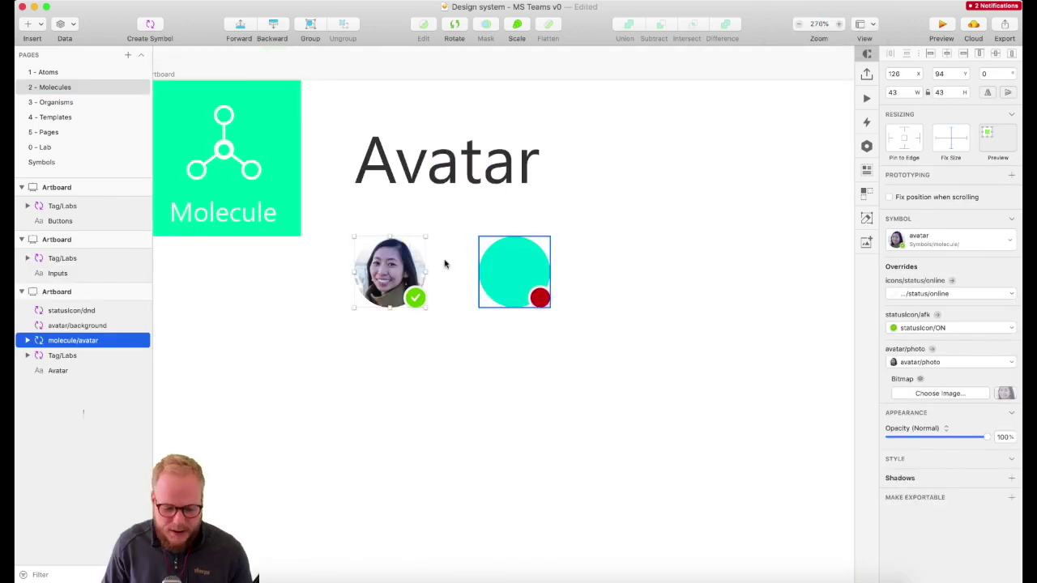
pyautogui.scroll(-5, 421, 267)
pyautogui.scroll(-1, 412, 267)
pyautogui.scroll(5, 413, 267)
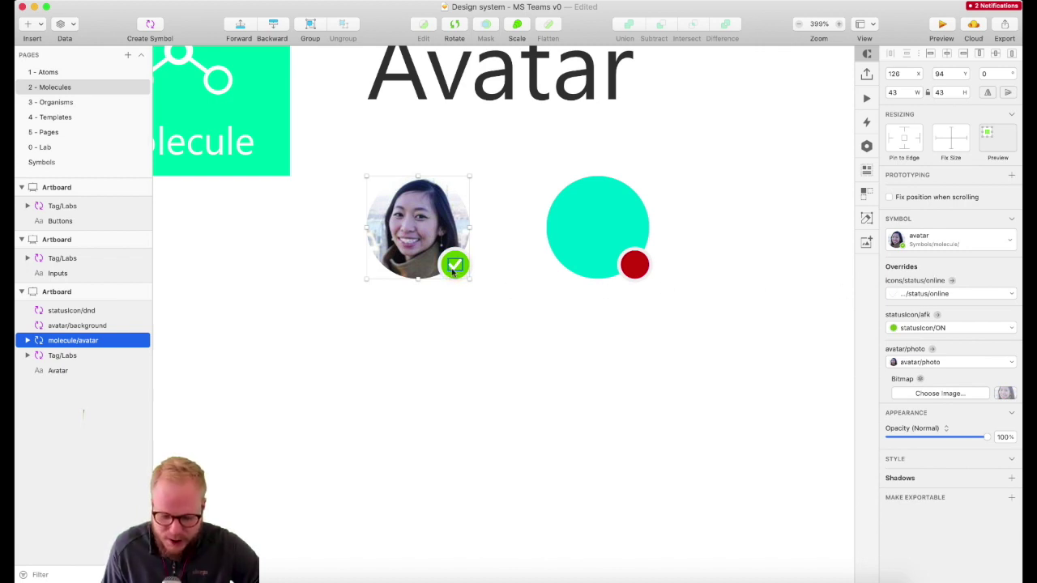
# - Set the avatar instance's statusIcon override to statusIcon/dnd after trying afk
pyautogui.click(951, 328)
pyautogui.click(940, 360)
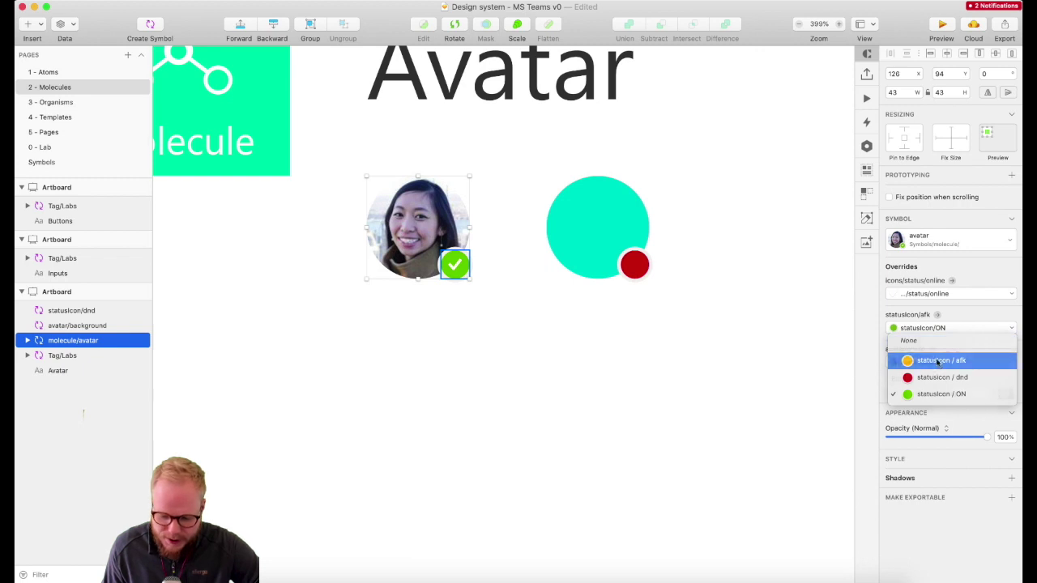
pyautogui.click(959, 295)
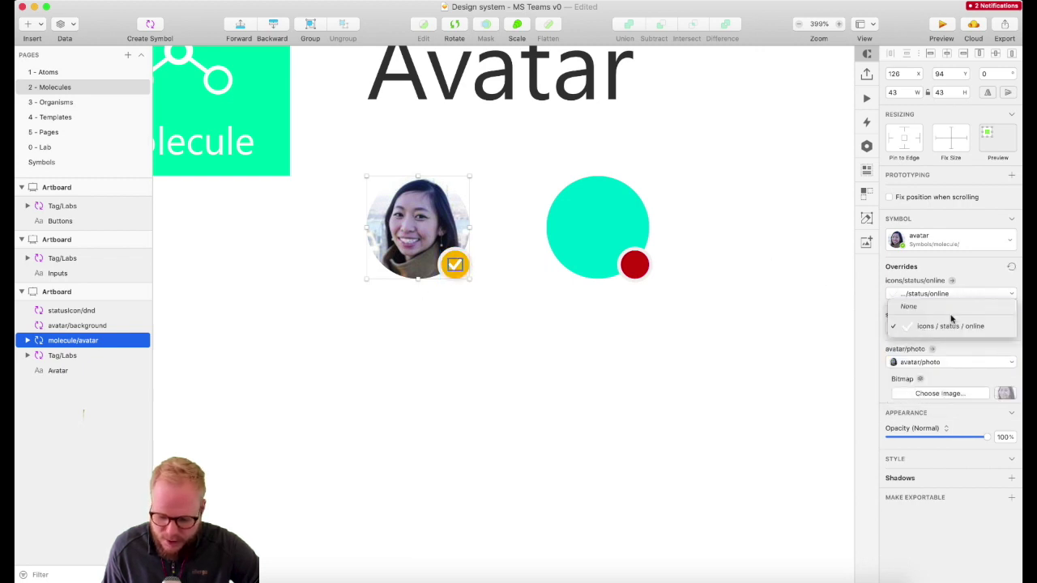
pyautogui.click(912, 295)
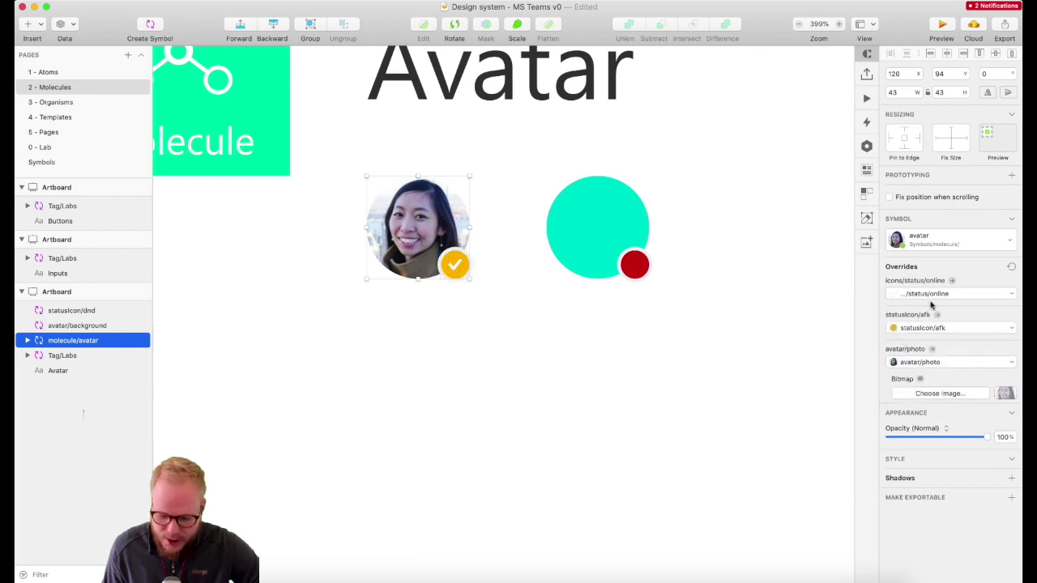
pyautogui.click(949, 328)
pyautogui.click(932, 361)
pyautogui.click(937, 329)
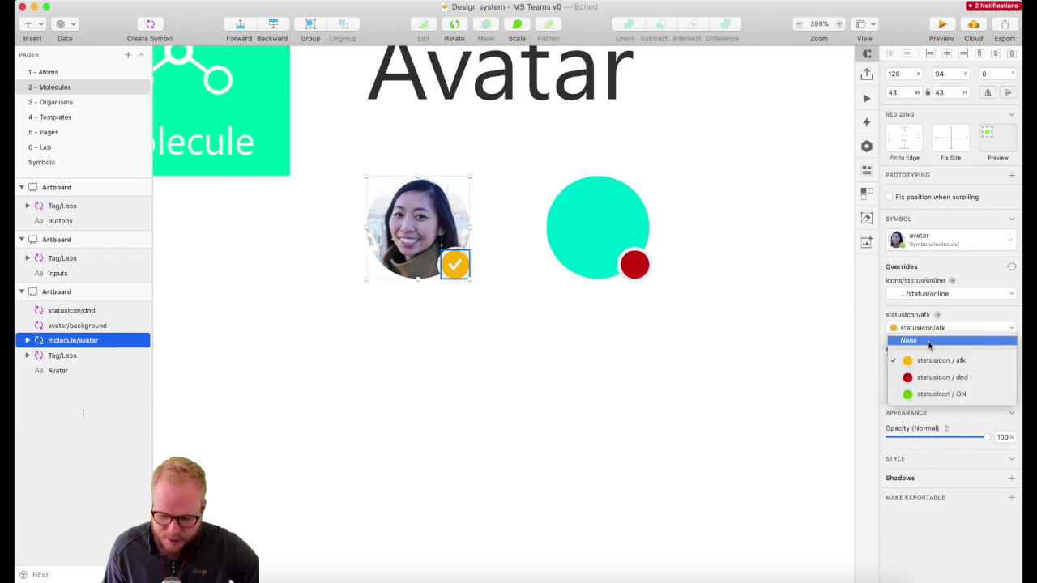
pyautogui.click(933, 379)
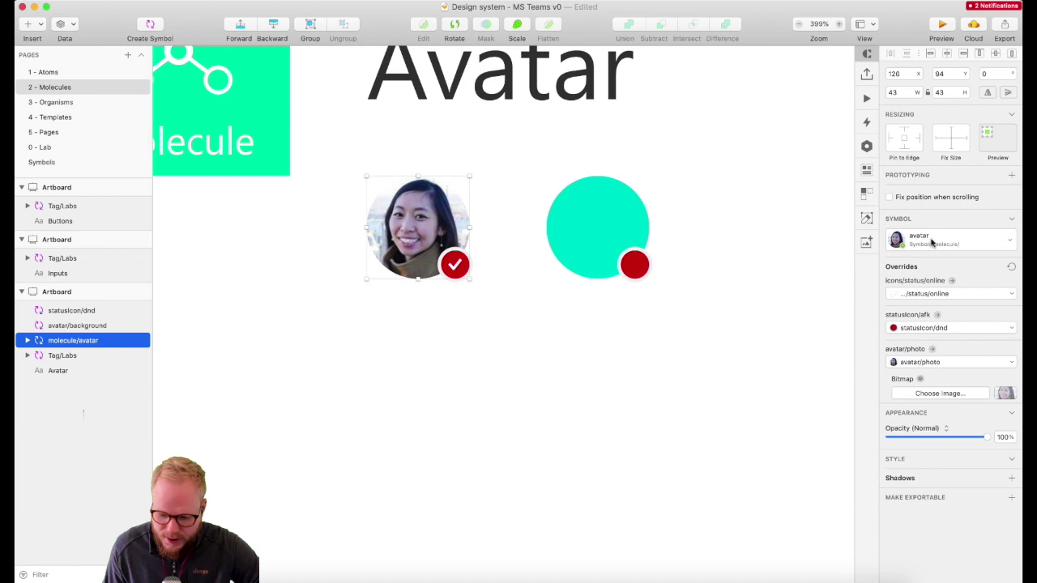
# - Swap the avatar image override to avatar/background, then back to avatar/photo
pyautogui.click(930, 362)
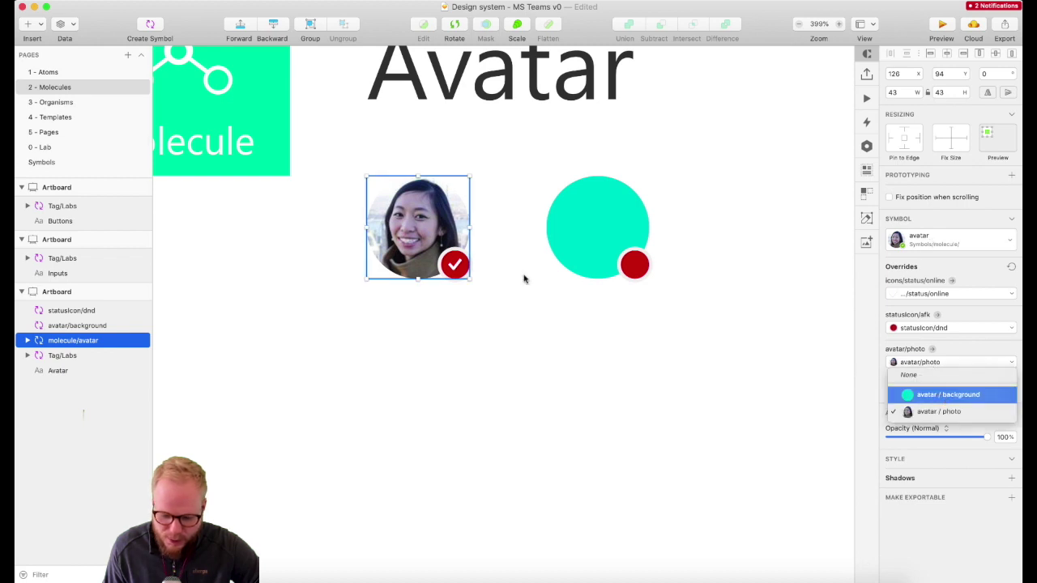
pyautogui.press('Return')
pyautogui.click(946, 364)
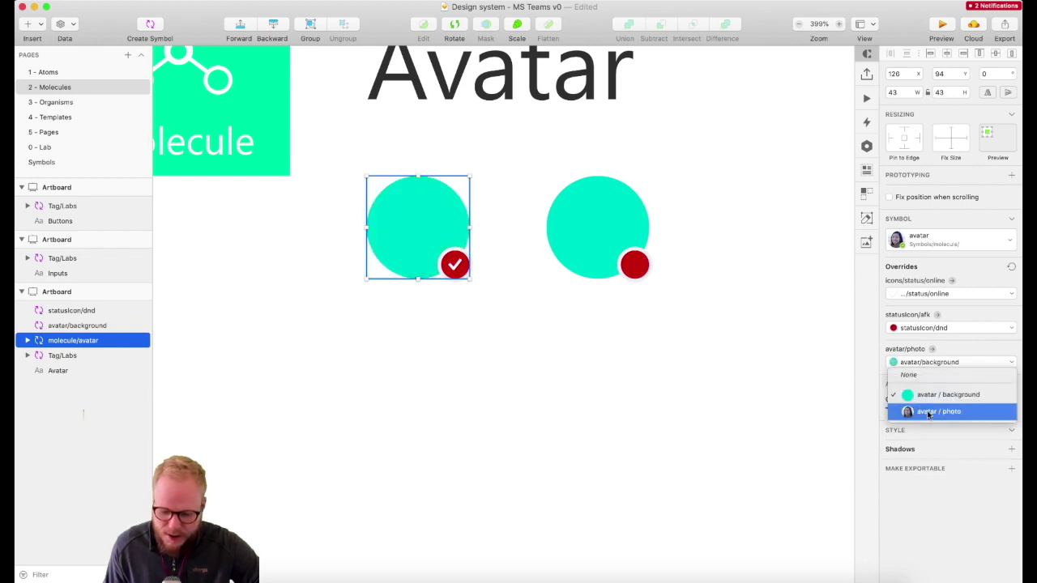
pyautogui.click(929, 412)
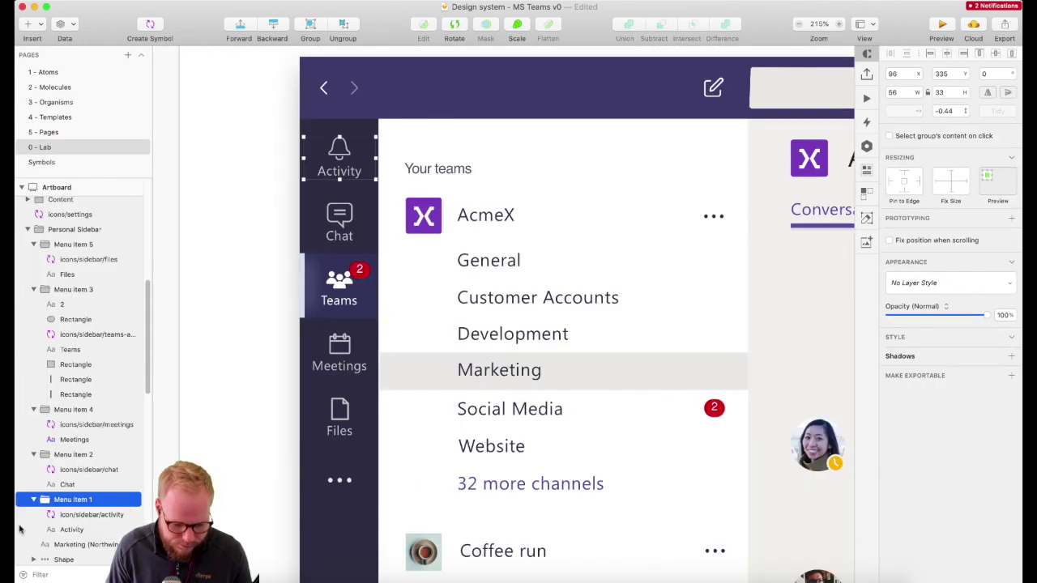
# - Turn the sidebar menu item into a symbol named molecule/sidebar/
pyautogui.press('super+alt+k')
pyautogui.write('molecule/sidebar/a')
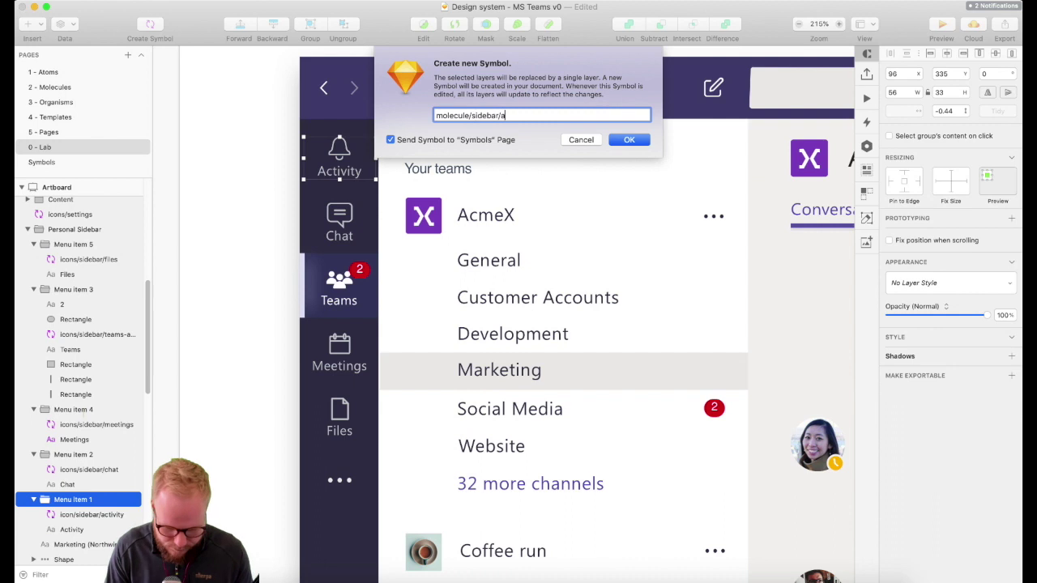
pyautogui.press('Return')
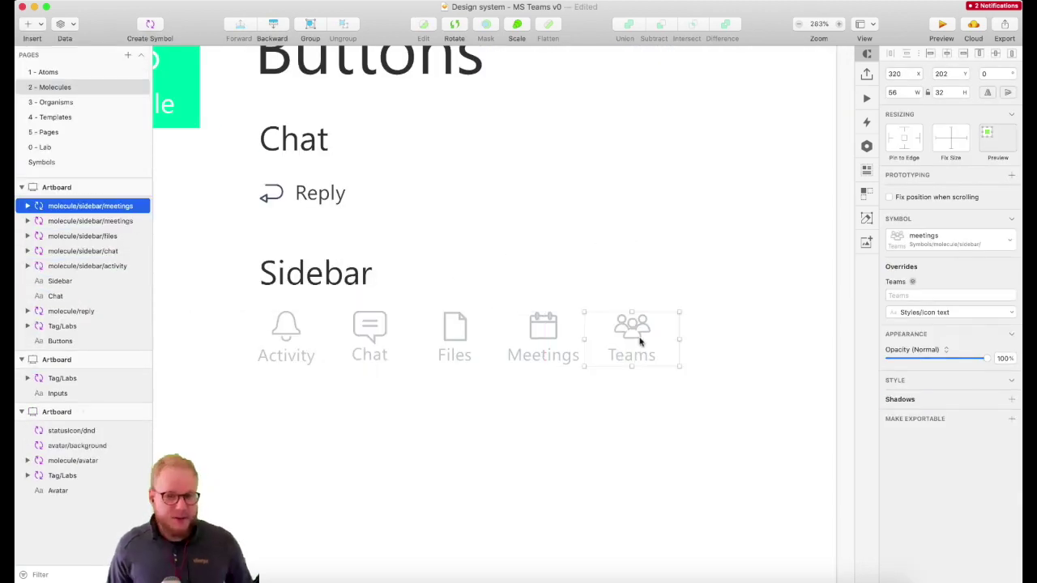
# - Deselect the Teams button and switch to the 0 - Lab page
pyautogui.click(655, 433)
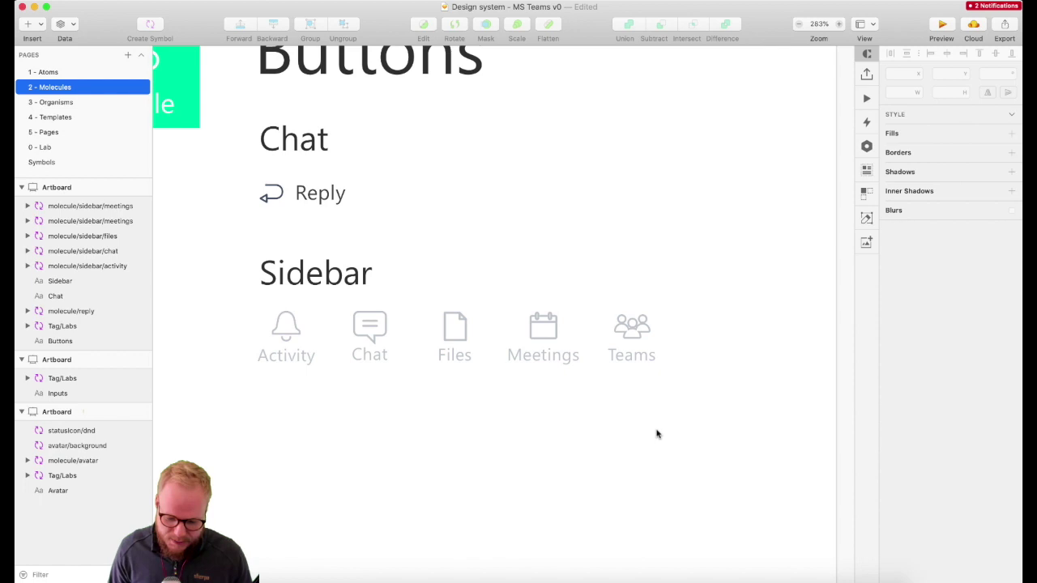
pyautogui.scroll(-3, 637, 364)
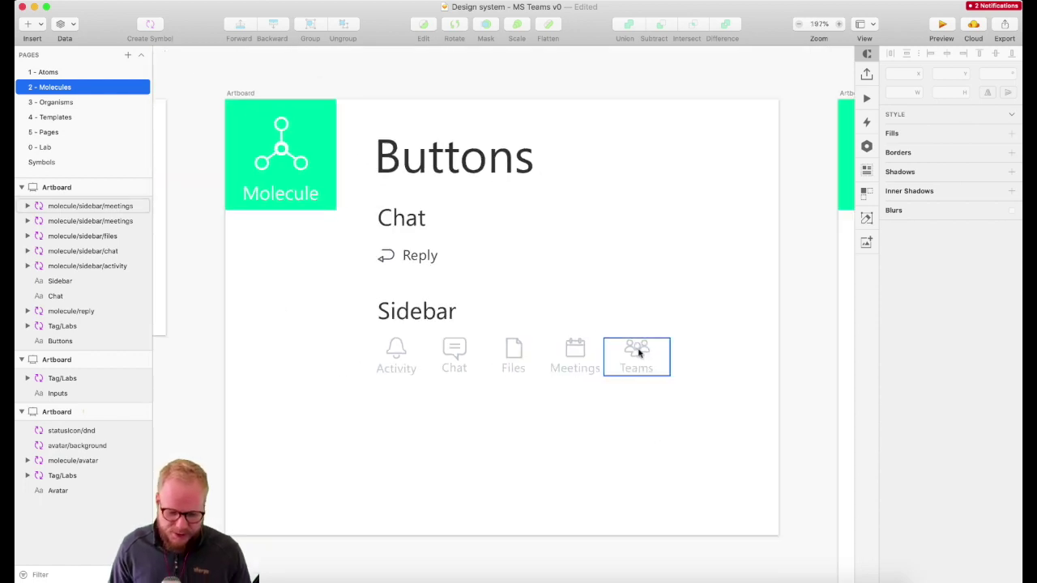
pyautogui.scroll(-2, 644, 354)
pyautogui.scroll(4, 640, 356)
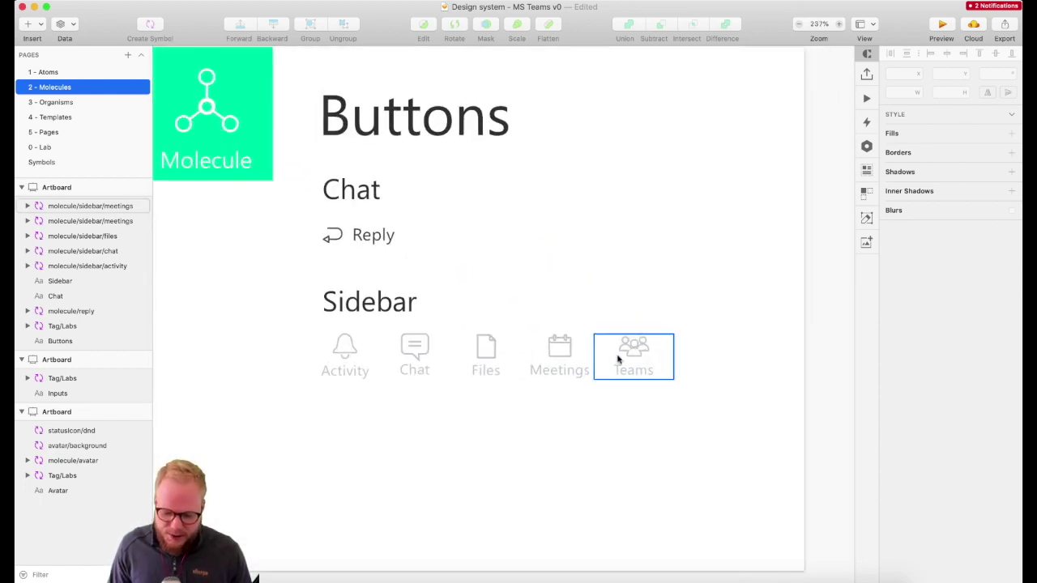
pyautogui.click(57, 146)
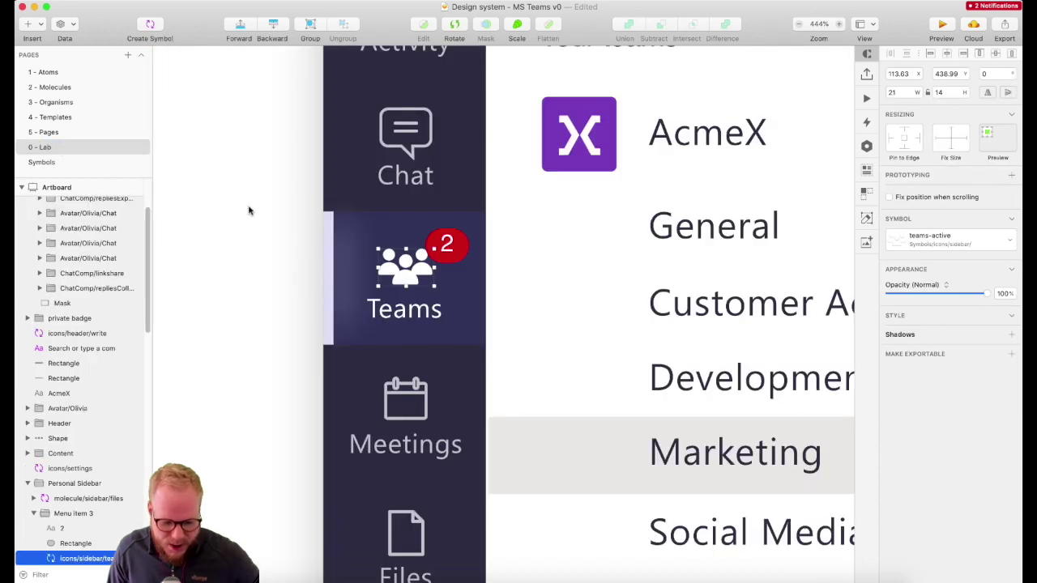
# - Widen the Teams item's red badge circle leftward to width 16
pyautogui.click(233, 240)
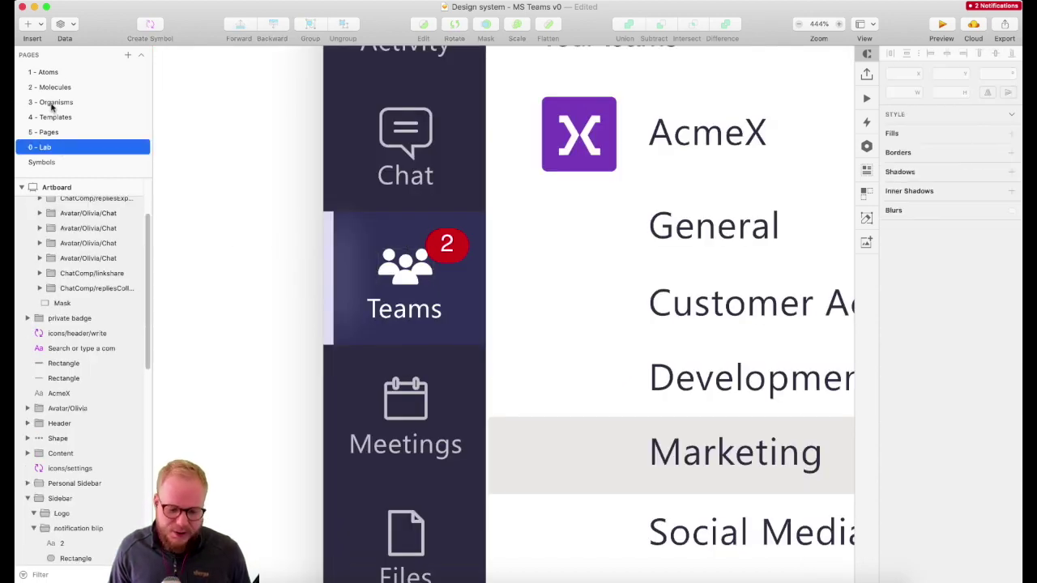
pyautogui.scroll(2, 321, 273)
pyautogui.doubleClick(434, 281)
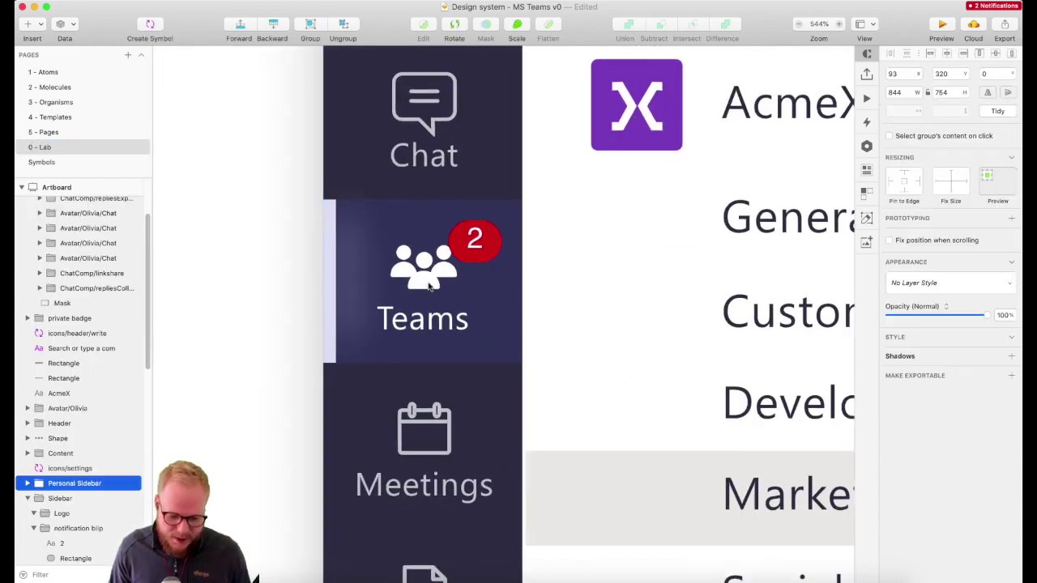
pyautogui.doubleClick(433, 281)
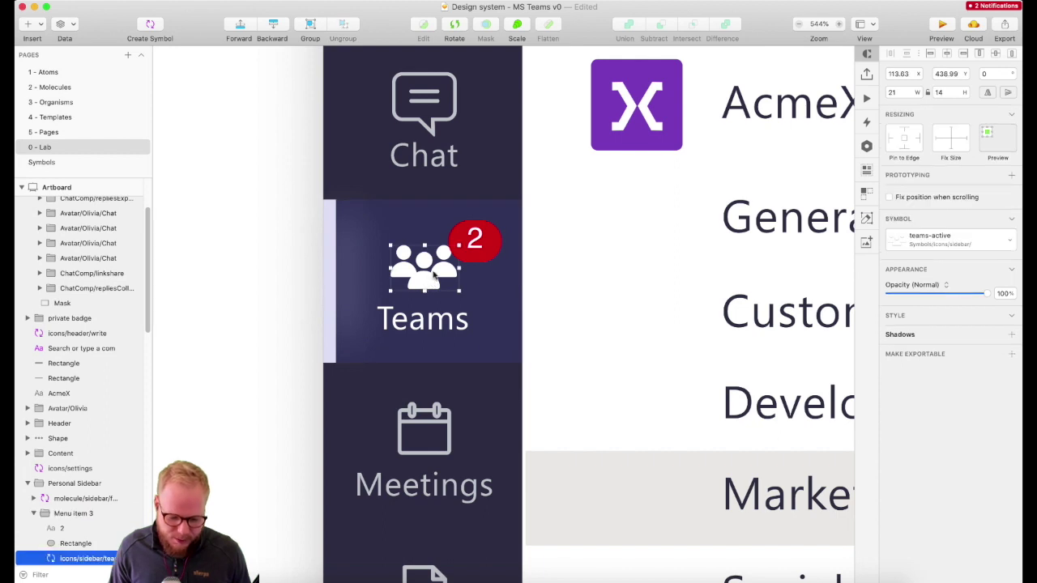
pyautogui.scroll(-2, 397, 270)
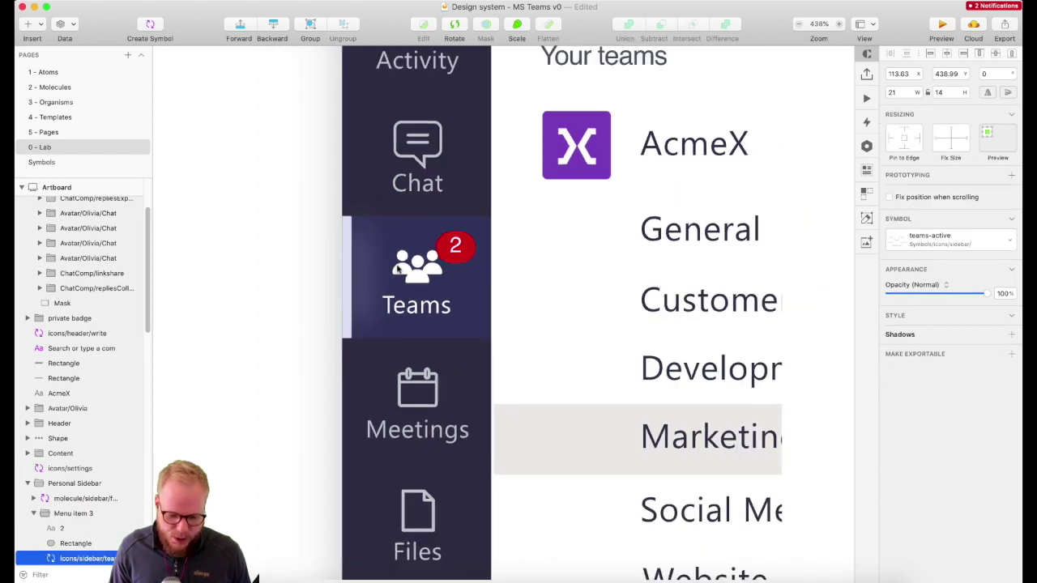
pyautogui.scroll(-1, 397, 270)
pyautogui.scroll(2, 394, 332)
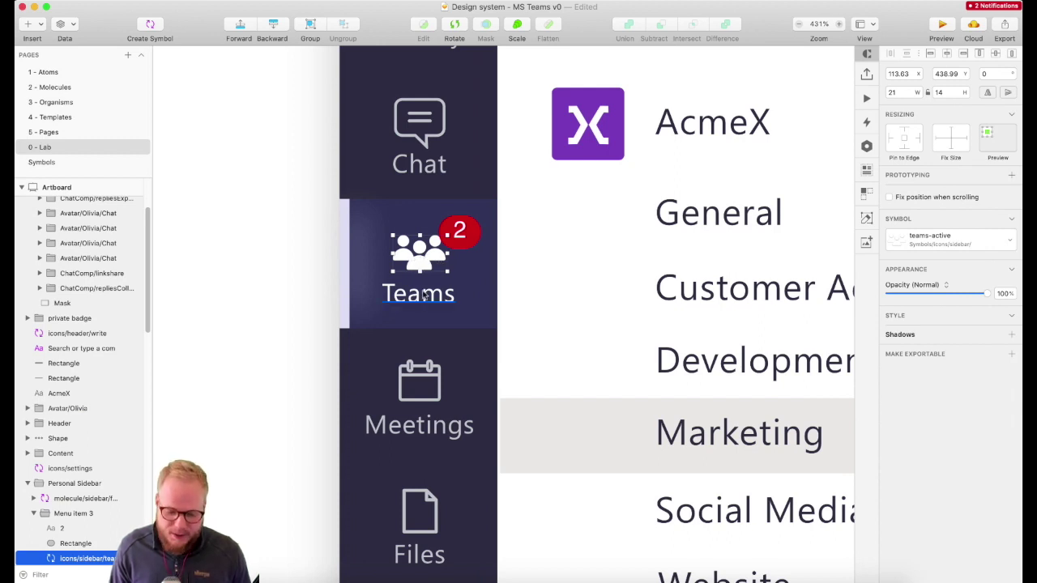
pyautogui.click(424, 298)
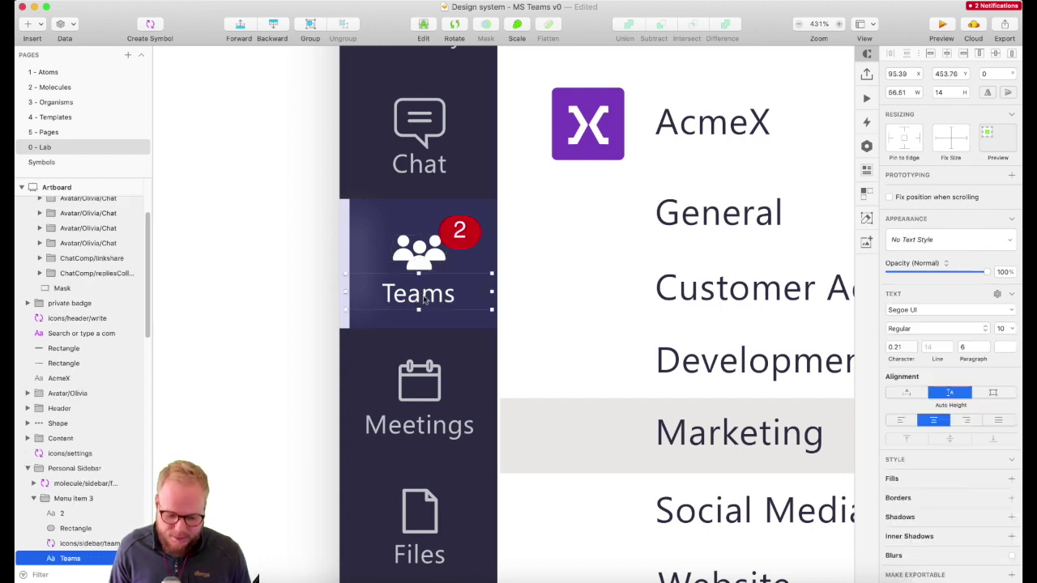
pyautogui.click(460, 232)
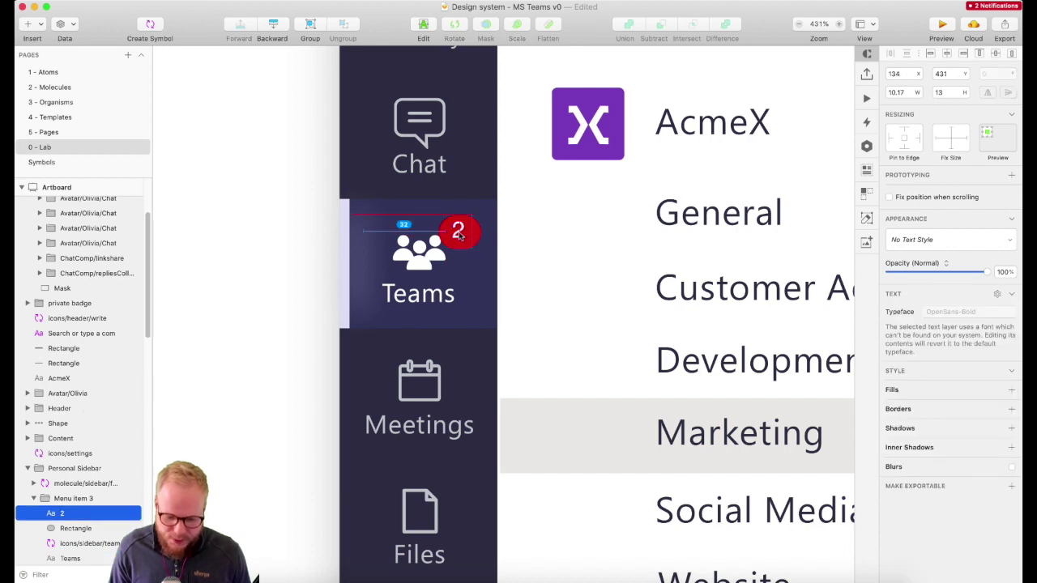
pyautogui.click(442, 233)
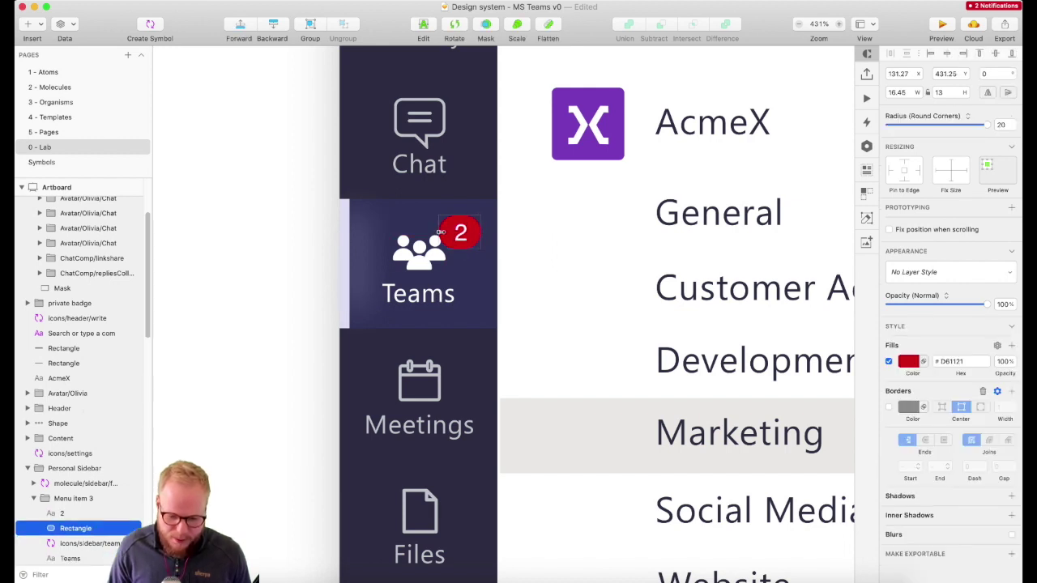
pyautogui.moveTo(442, 232); pyautogui.dragTo(435, 233)
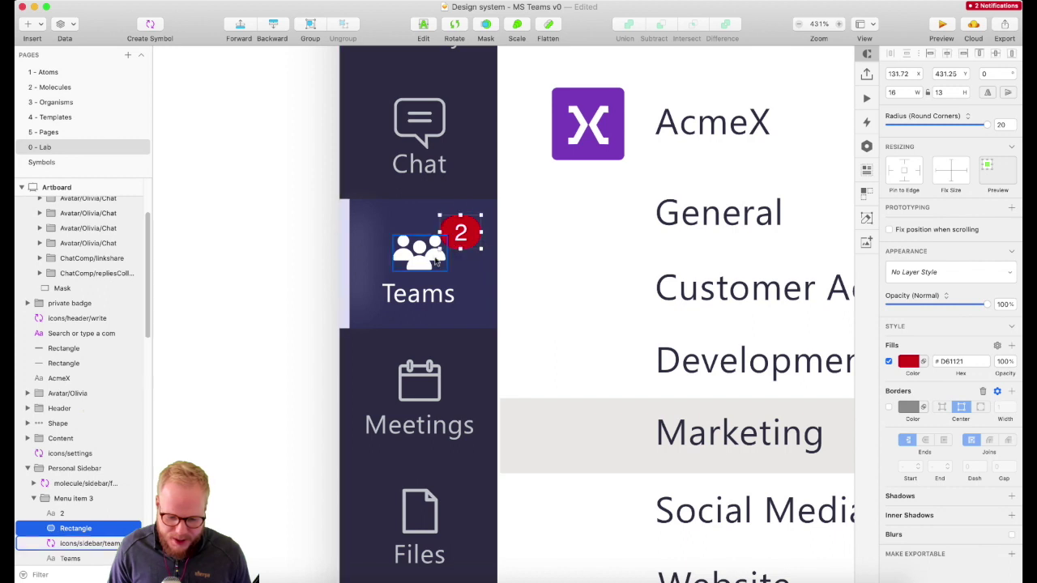
# - Nudge the badge number and red circle up, then select all Teams item layers
pyautogui.click(349, 237)
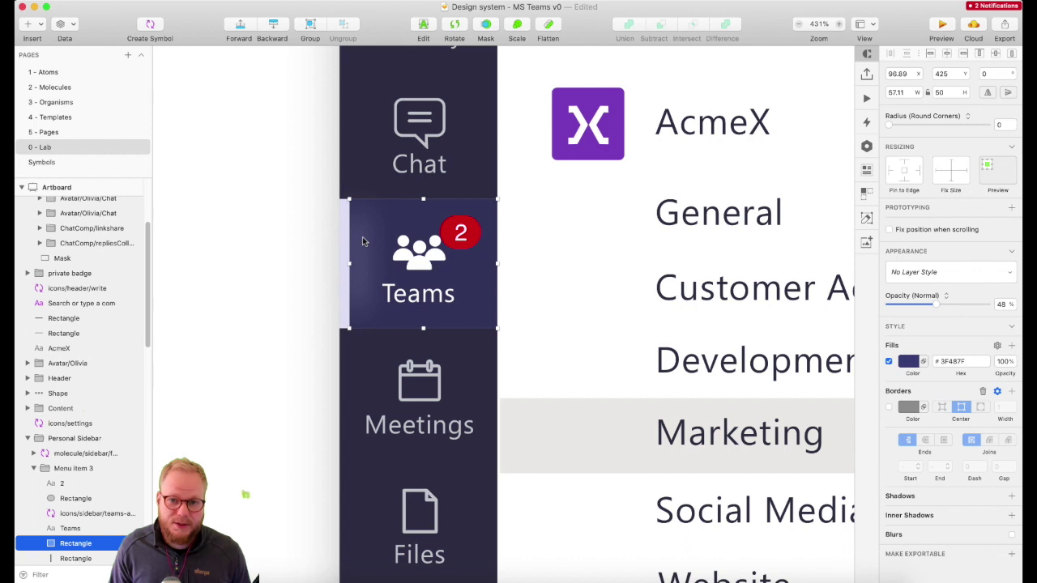
pyautogui.click(435, 262)
pyautogui.keyDown('shift'); pyautogui.click(433, 301); pyautogui.keyUp('shift')
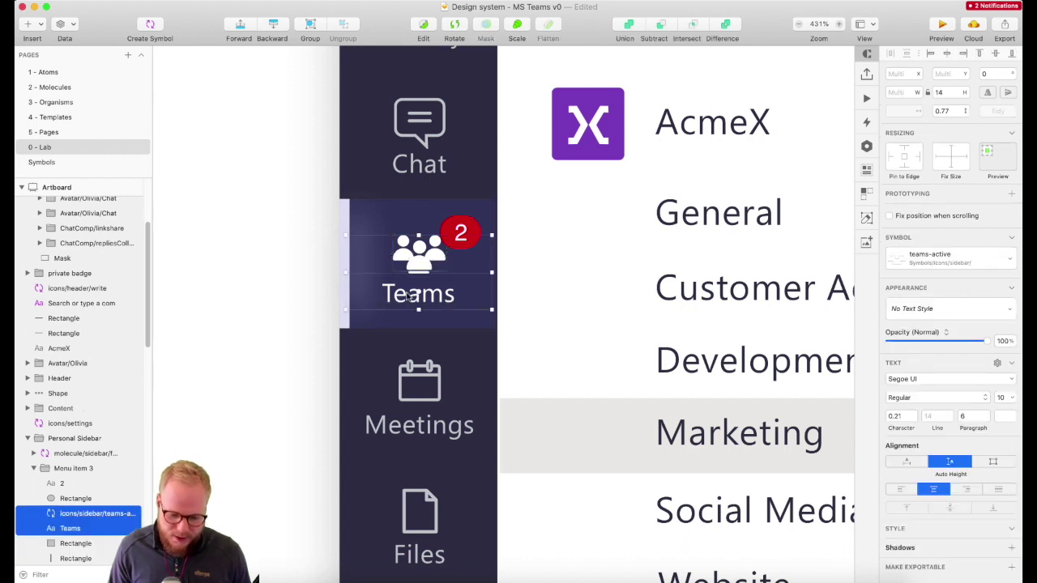
pyautogui.click(460, 231)
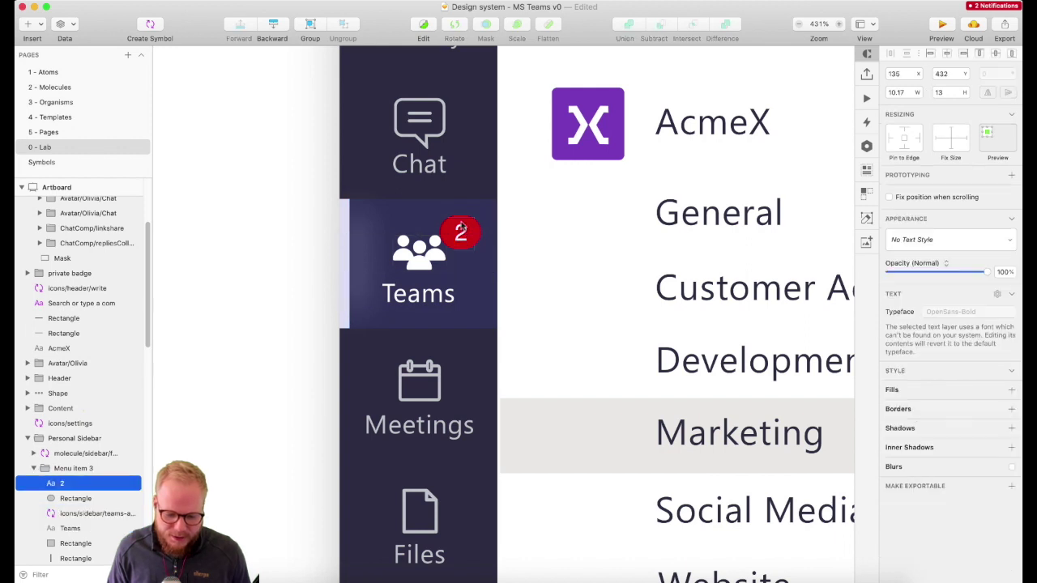
pyautogui.keyDown('shift'); pyautogui.click(461, 227); pyautogui.keyUp('shift')
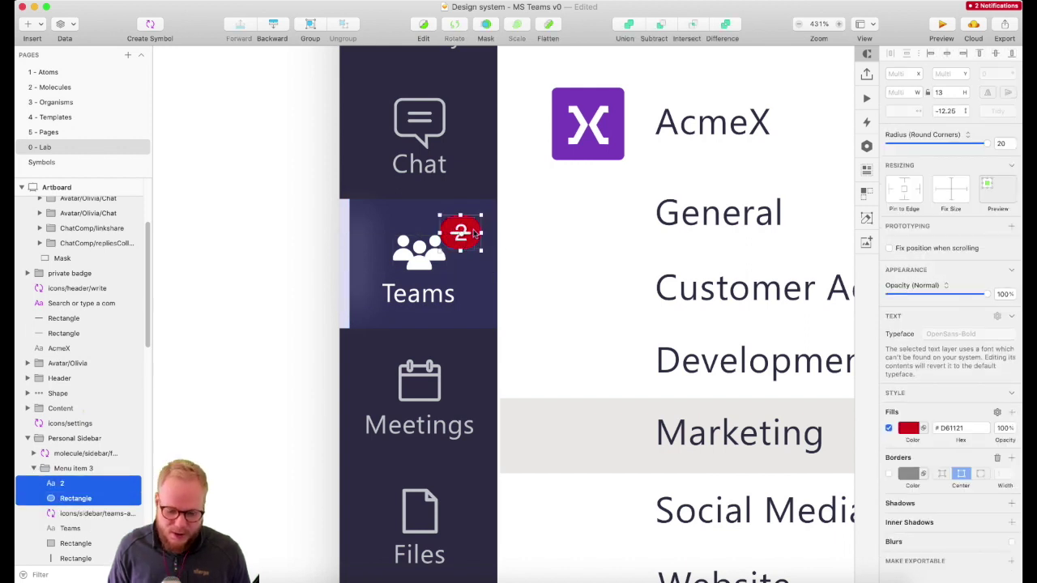
pyautogui.press('Up')
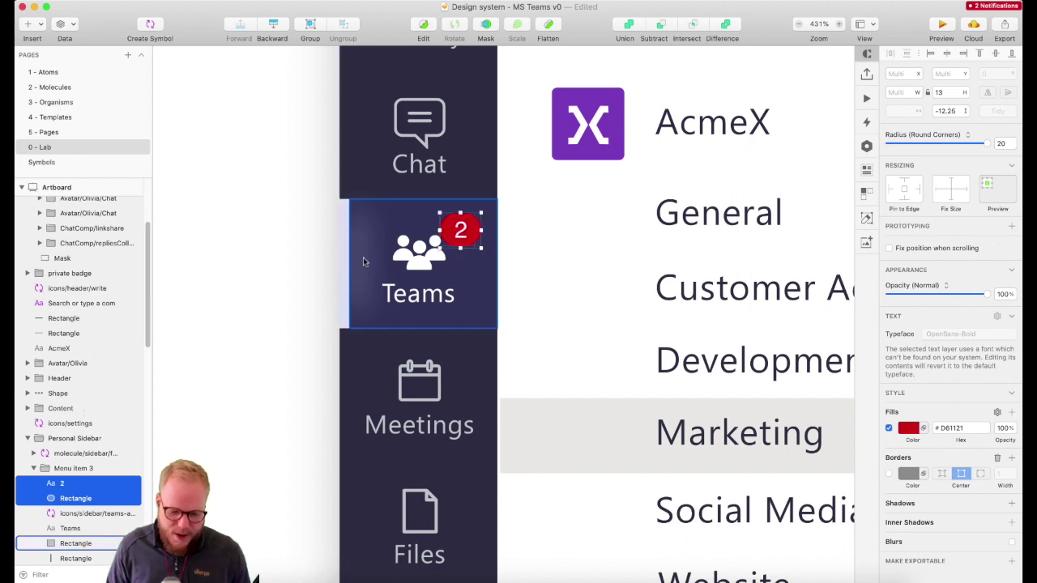
pyautogui.press('super+a')
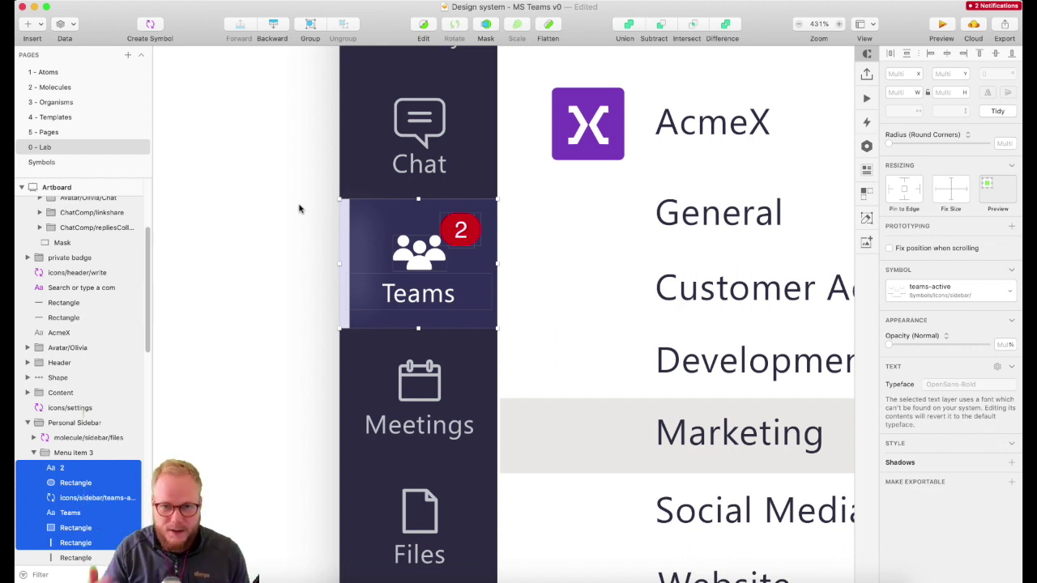
# - Make the badge number '2' a symbol under atom/notification/
pyautogui.keyDown('super'); pyautogui.click(460, 230); pyautogui.keyUp('super')
pyautogui.press('alt+super+g')
pyautogui.write('atom/notification/')
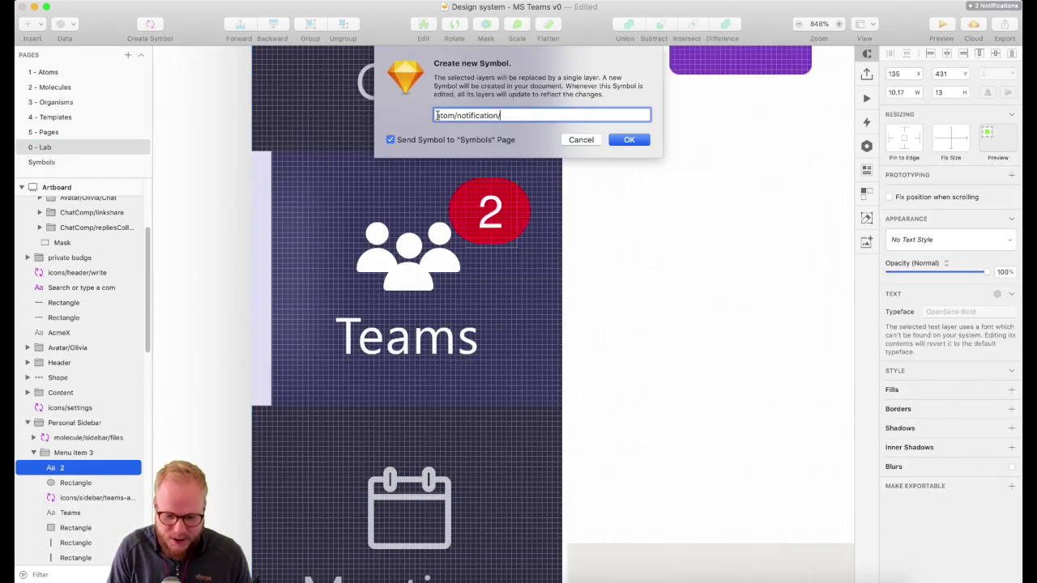
pyautogui.moveTo(436, 115); pyautogui.dragTo(508, 115)
pyautogui.click(508, 115)
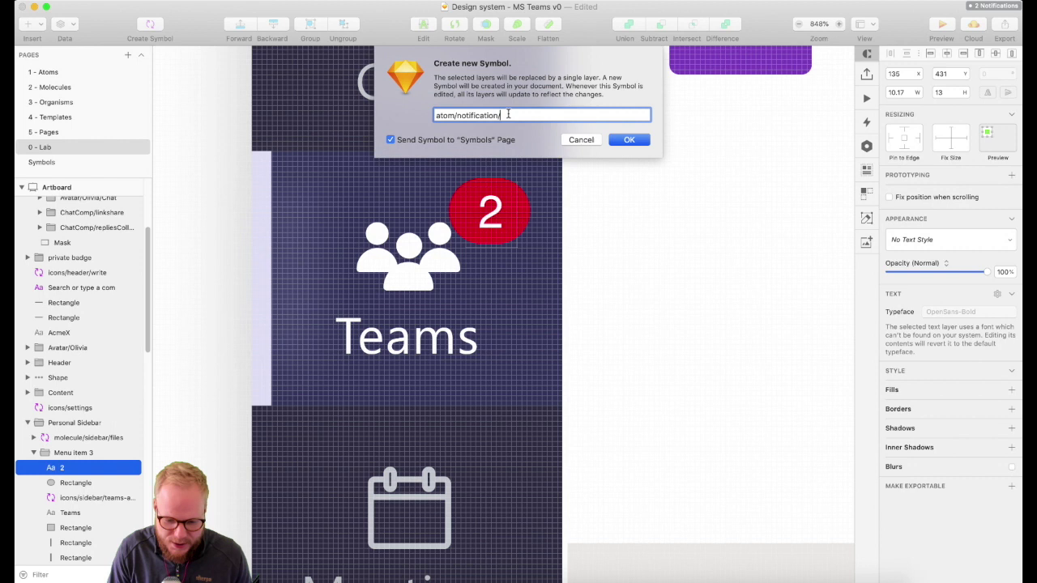
pyautogui.press('Return')
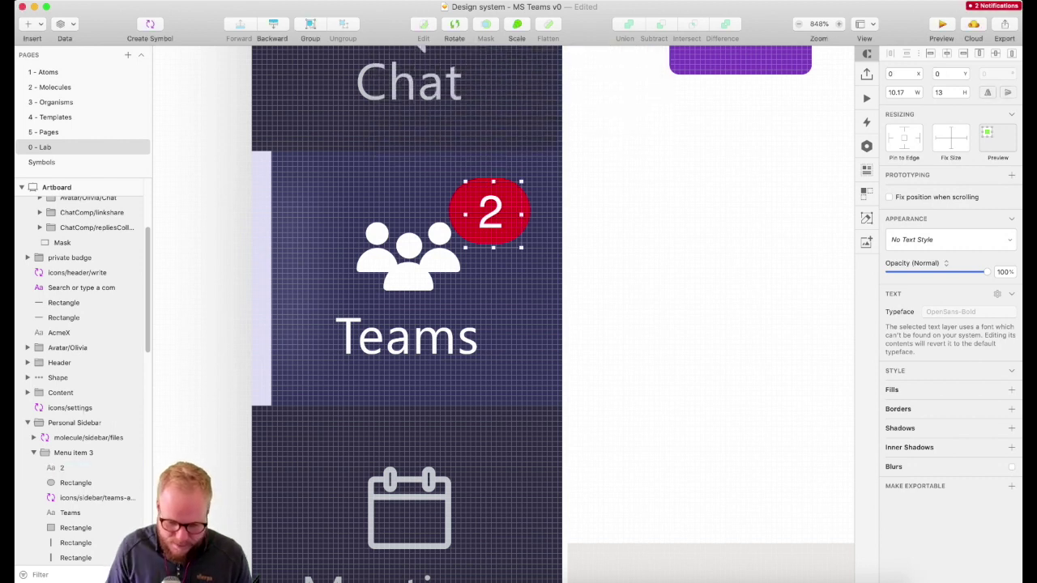
# - Make the red badge circle the atom/notification/background symbol
pyautogui.click(456, 208)
pyautogui.rightClick(457, 207)
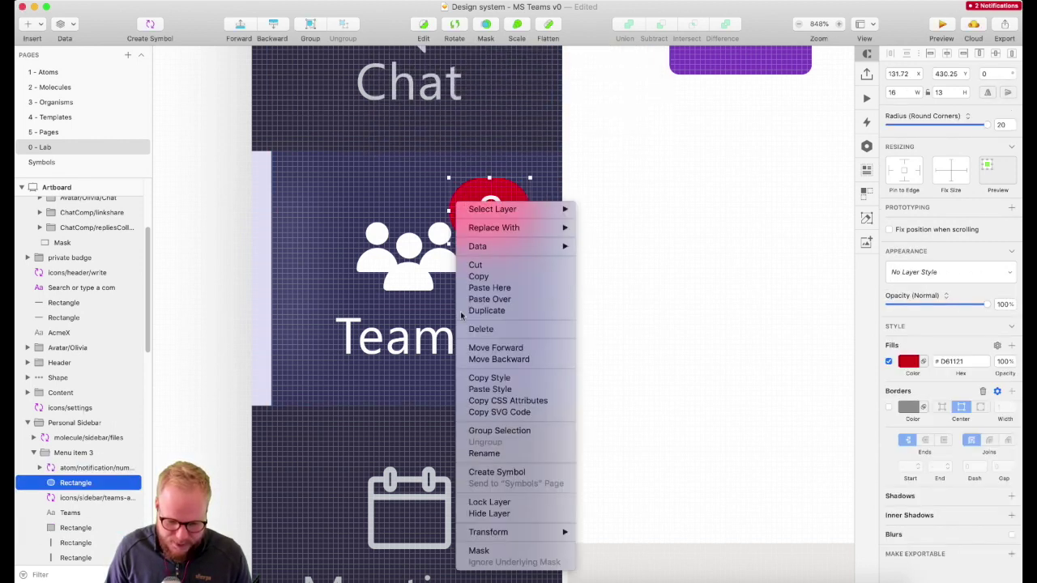
pyautogui.click(509, 473)
pyautogui.write('a')
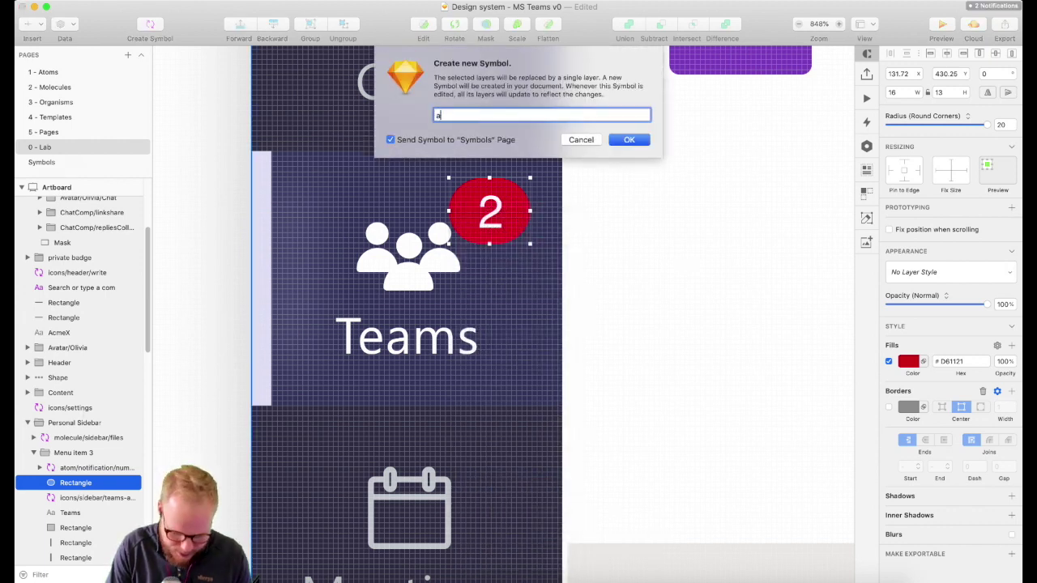
pyautogui.write('tom/notification/background')
pyautogui.press('Return')
# - Combine both badge symbols into one molecule notification symbol
pyautogui.keyDown('shift'); pyautogui.click(491, 212); pyautogui.keyUp('shift')
pyautogui.rightClick(491, 212)
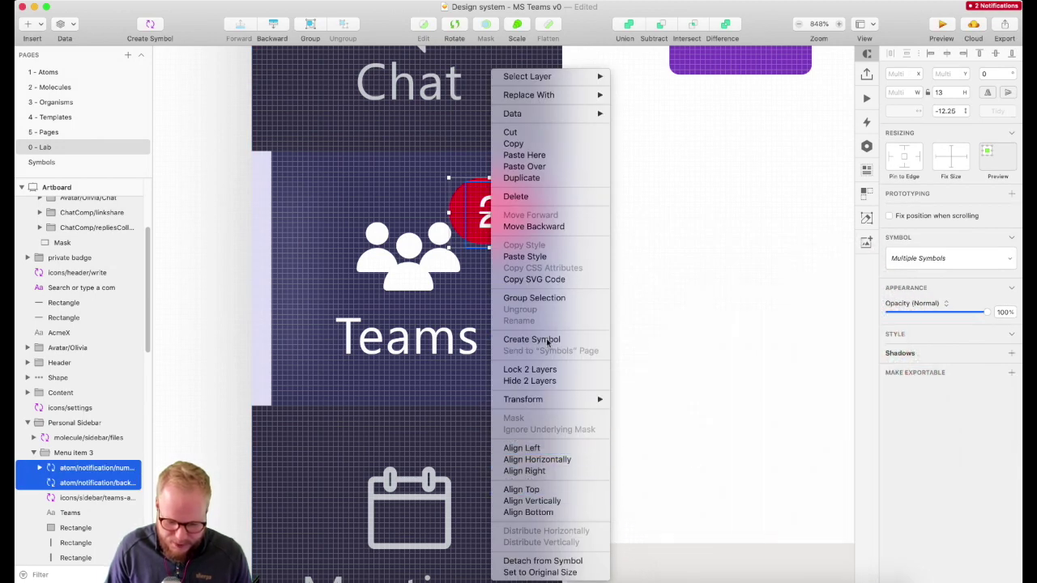
pyautogui.click(535, 273)
pyautogui.write('molecule/notifications')
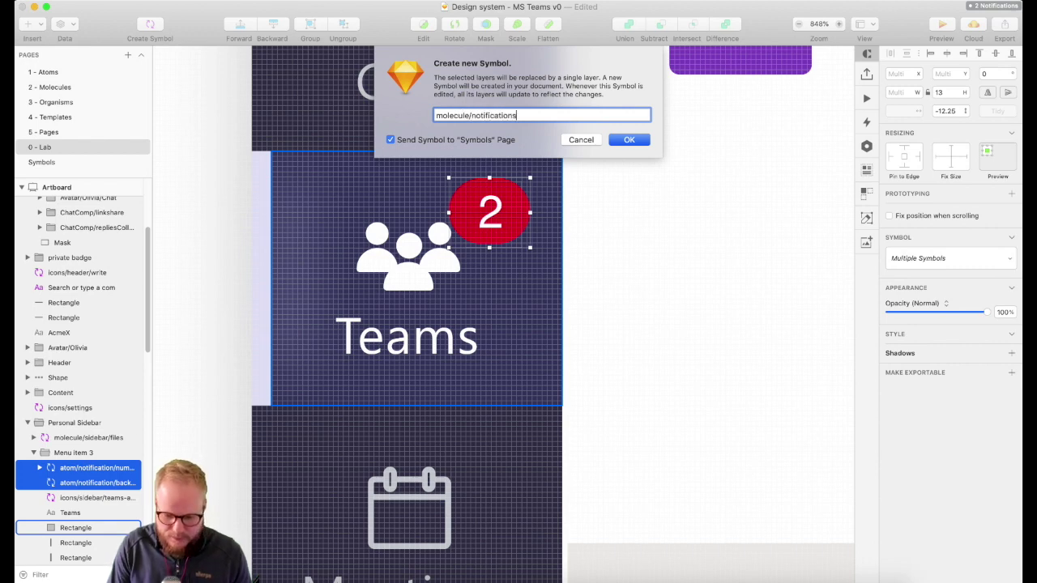
pyautogui.press('Return')
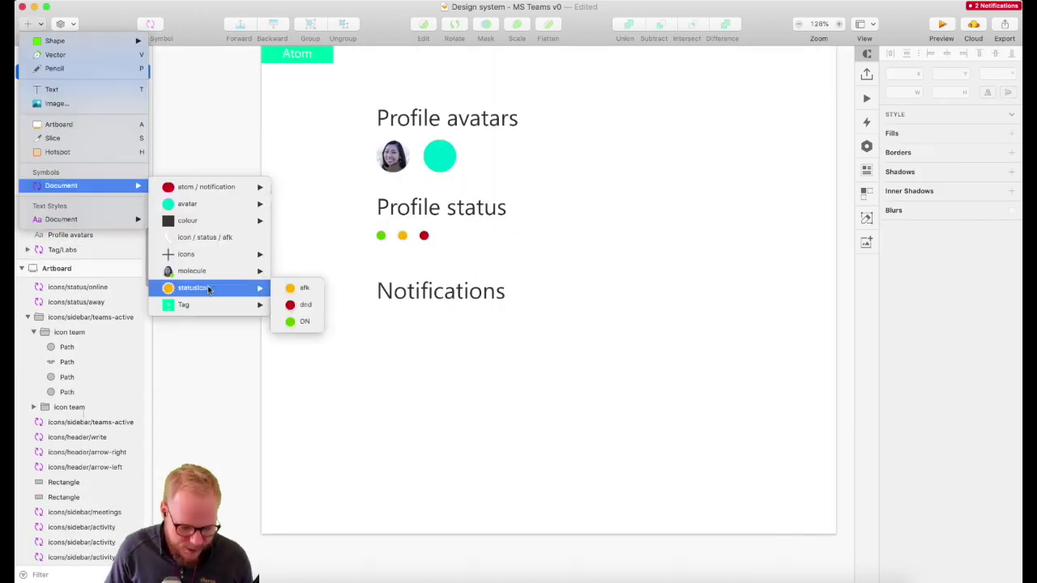
# - Bring up the symbol insertion options to place the notification badge
pyautogui.click(204, 289)
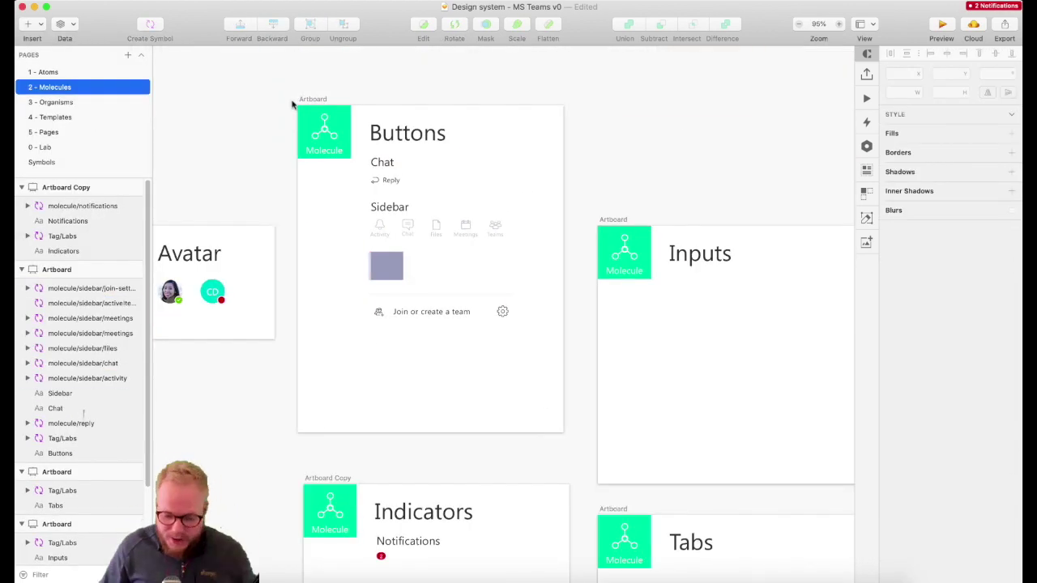
pyautogui.scroll(-3, 426, 289)
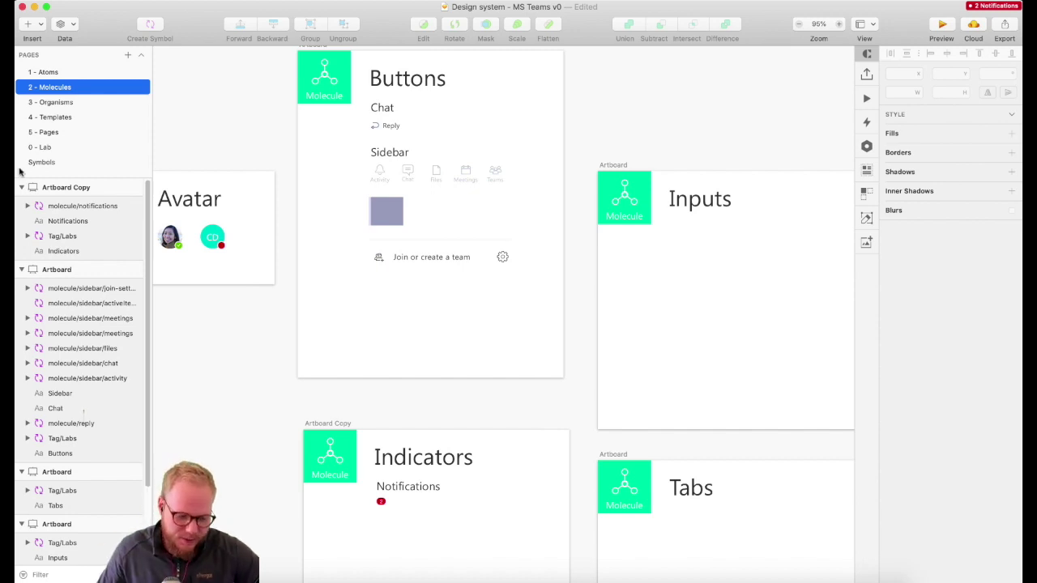
pyautogui.click(40, 147)
pyautogui.scroll(-3, 432, 234)
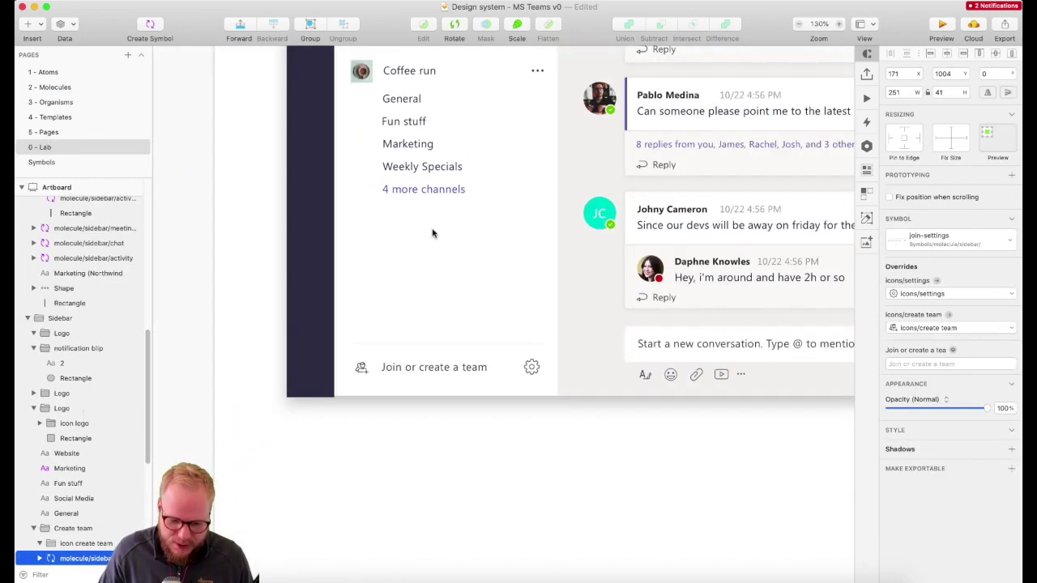
pyautogui.scroll(-5, 432, 233)
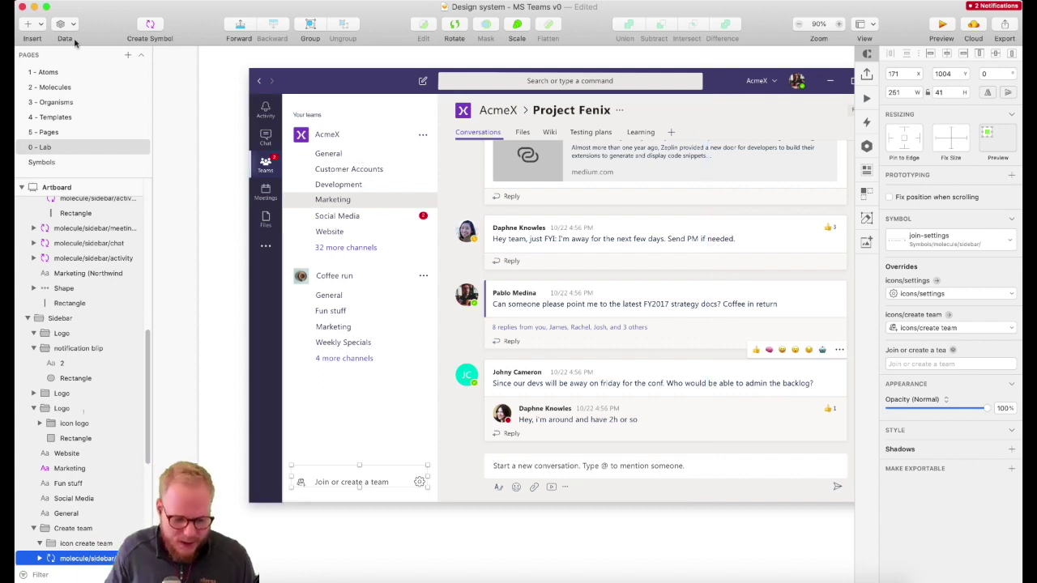
pyautogui.click(51, 87)
# - Scroll across the Molecules artboards, then switch to the 0 - Lab page
pyautogui.scroll(-3, 341, 290)
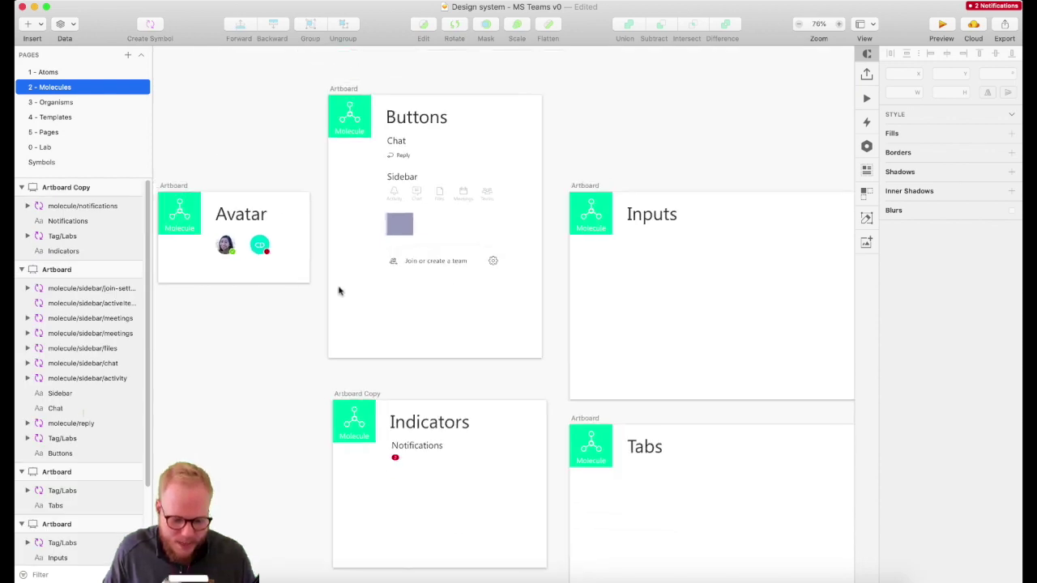
pyautogui.scroll(-1, 511, 235)
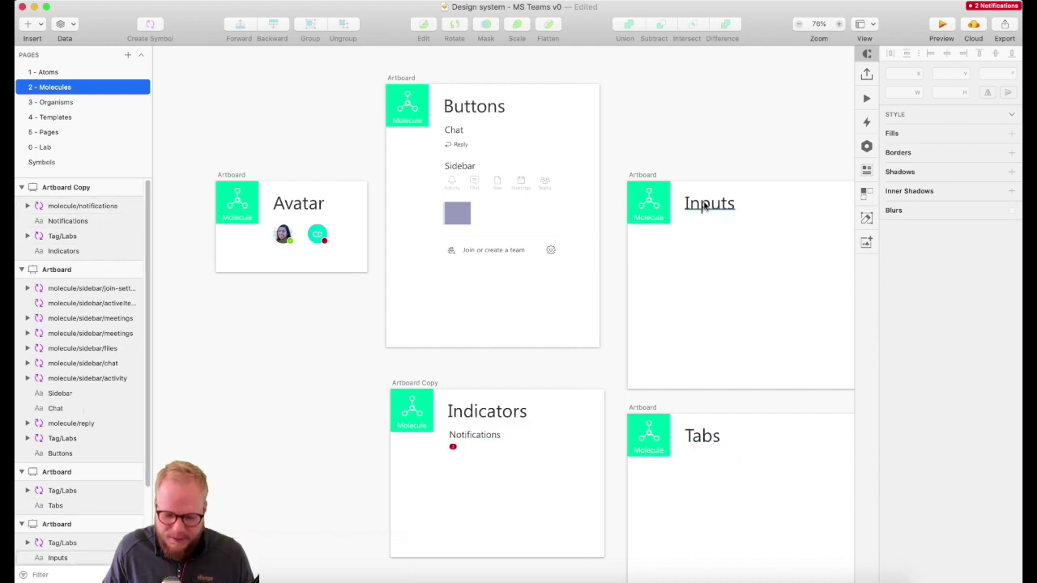
pyautogui.hscroll(5, 703, 206)
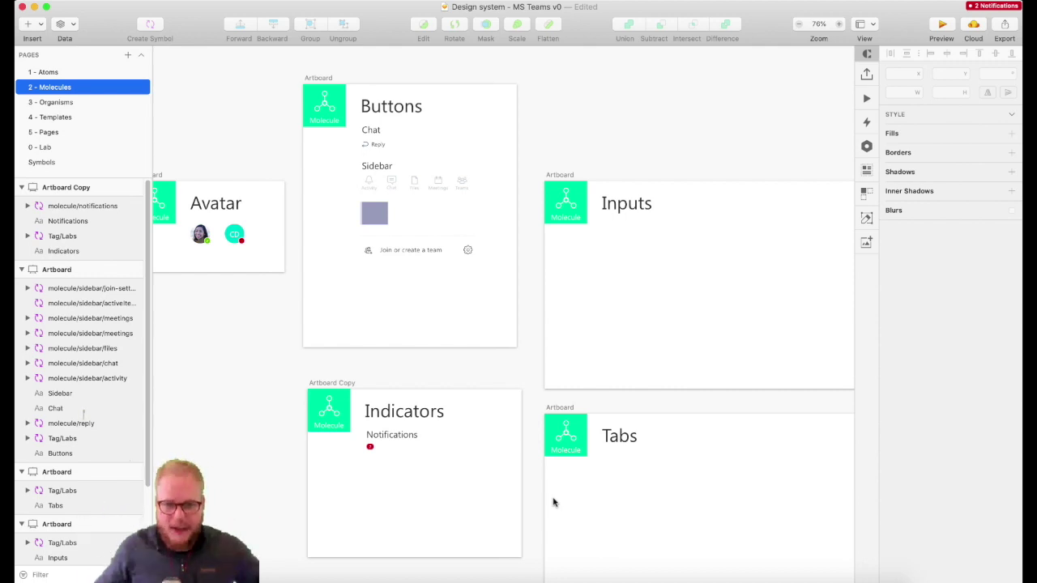
pyautogui.hscroll(2, 554, 502)
pyautogui.scroll(5, 591, 345)
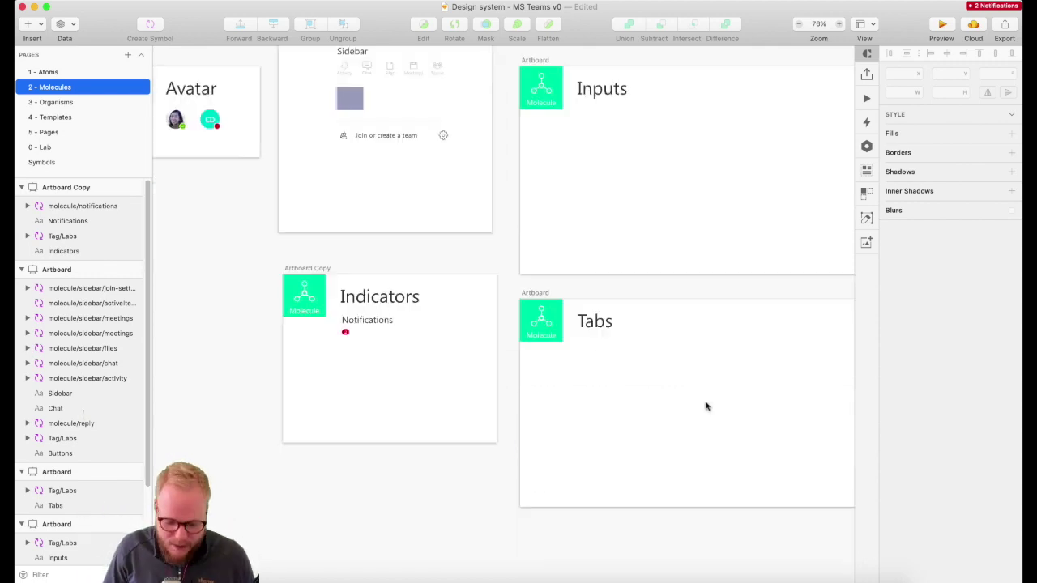
pyautogui.scroll(-3, 664, 353)
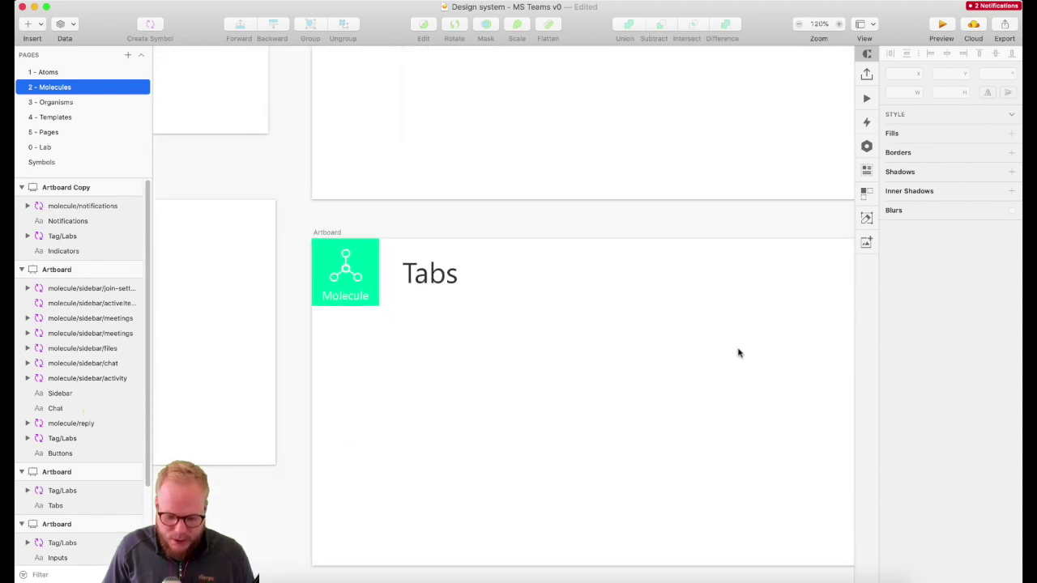
pyautogui.hscroll(2, 735, 351)
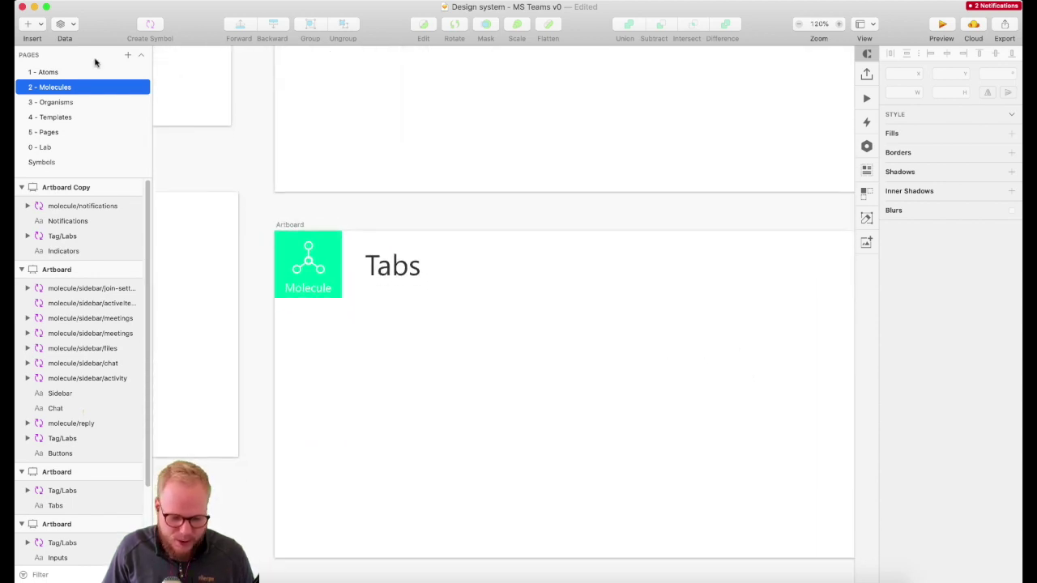
pyautogui.click(46, 147)
# - Create a symbol from the Conversations tab's purple underline, naming it atom/underbar
pyautogui.scroll(10, 593, 136)
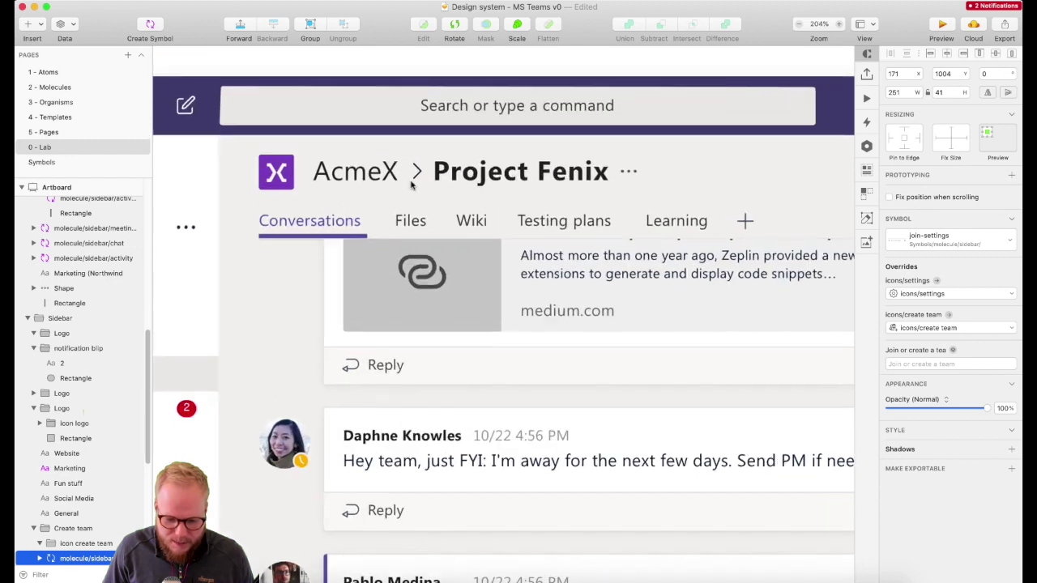
pyautogui.scroll(-4, 297, 197)
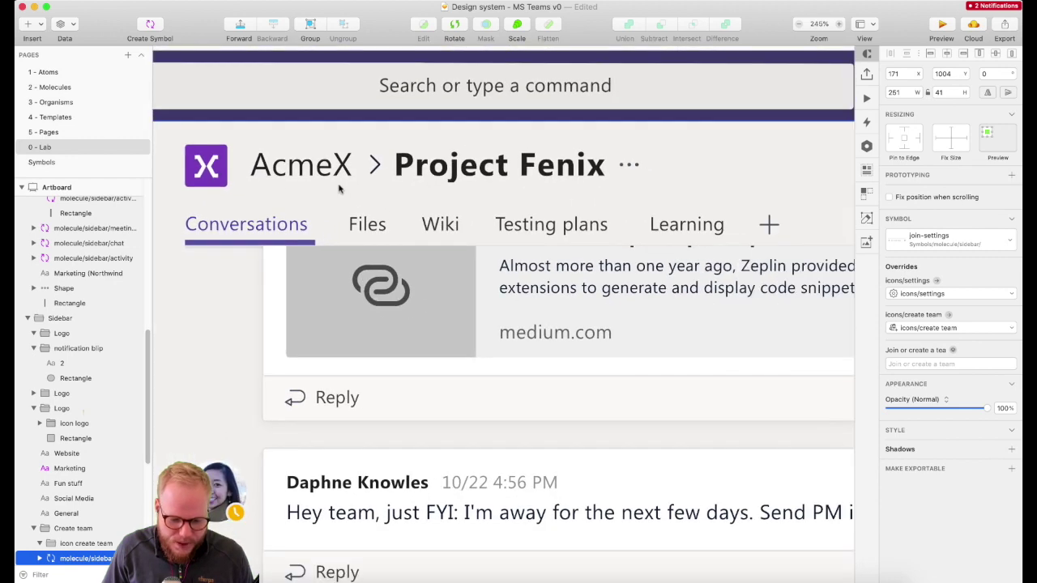
pyautogui.click(306, 230)
pyautogui.doubleClick(306, 231)
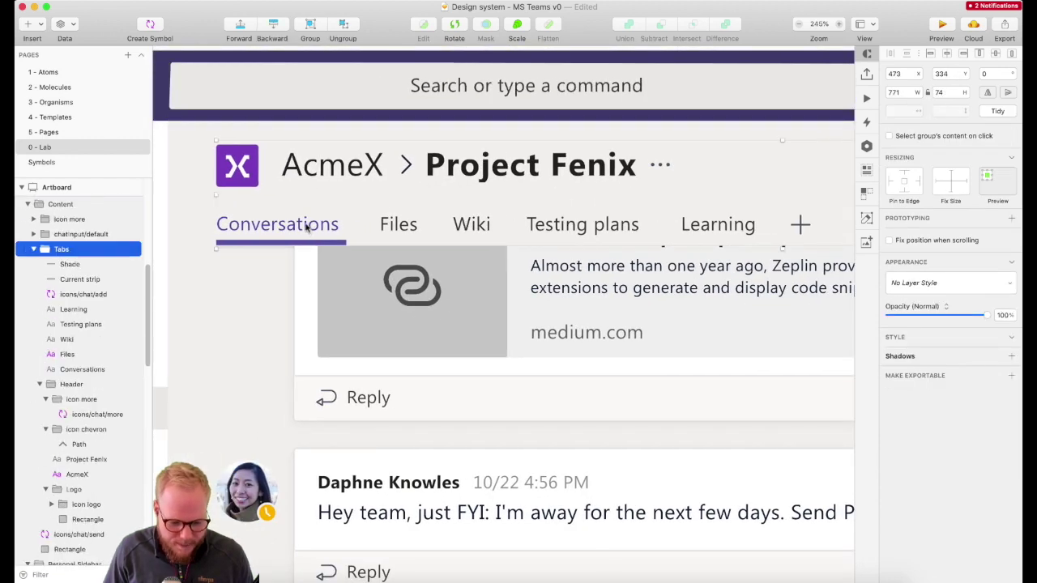
pyautogui.doubleClick(308, 230)
pyautogui.click(322, 243)
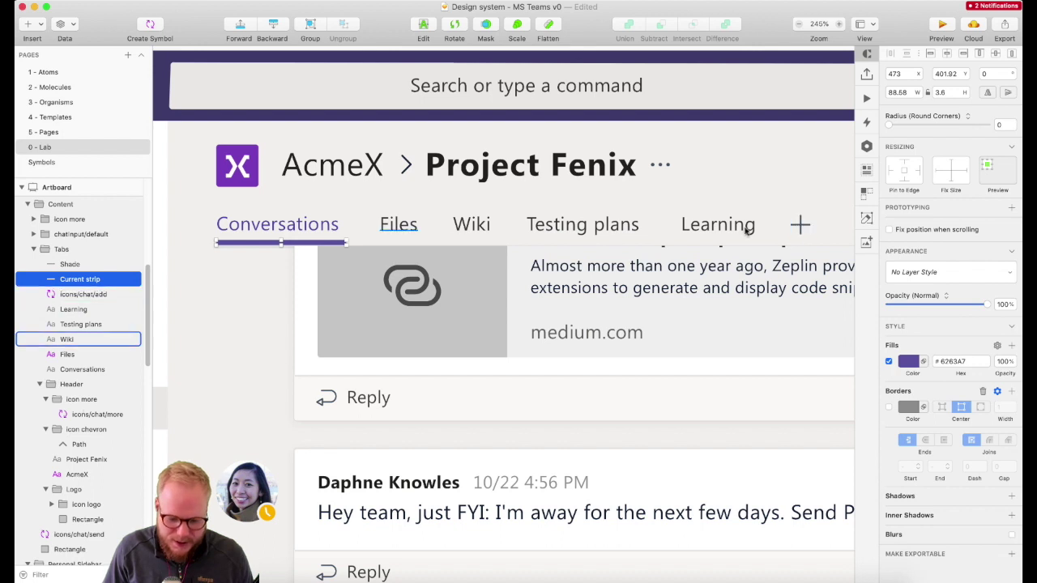
pyautogui.rightClick(316, 239)
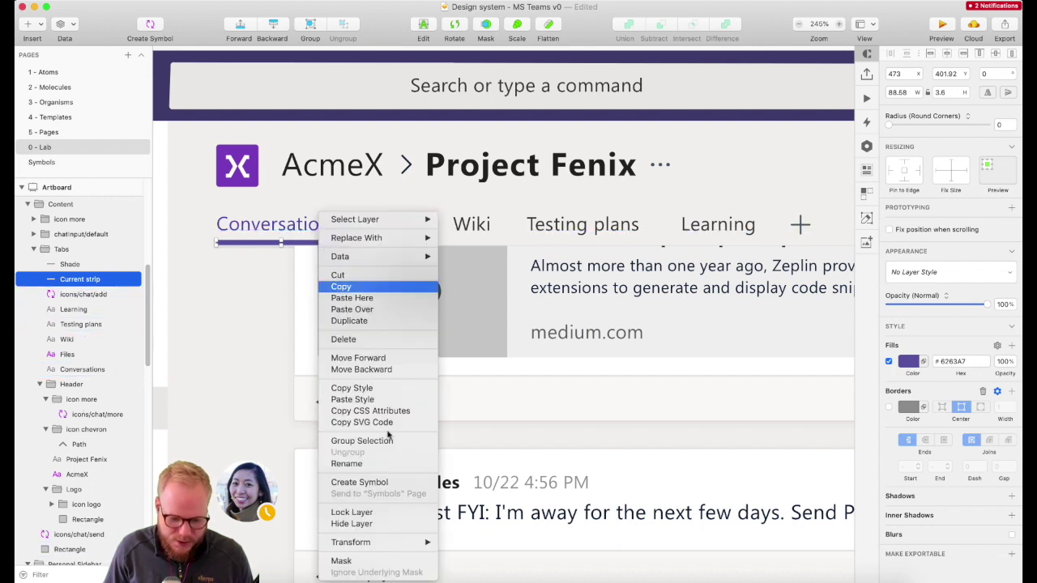
pyautogui.click(381, 482)
pyautogui.write('atom/underbar')
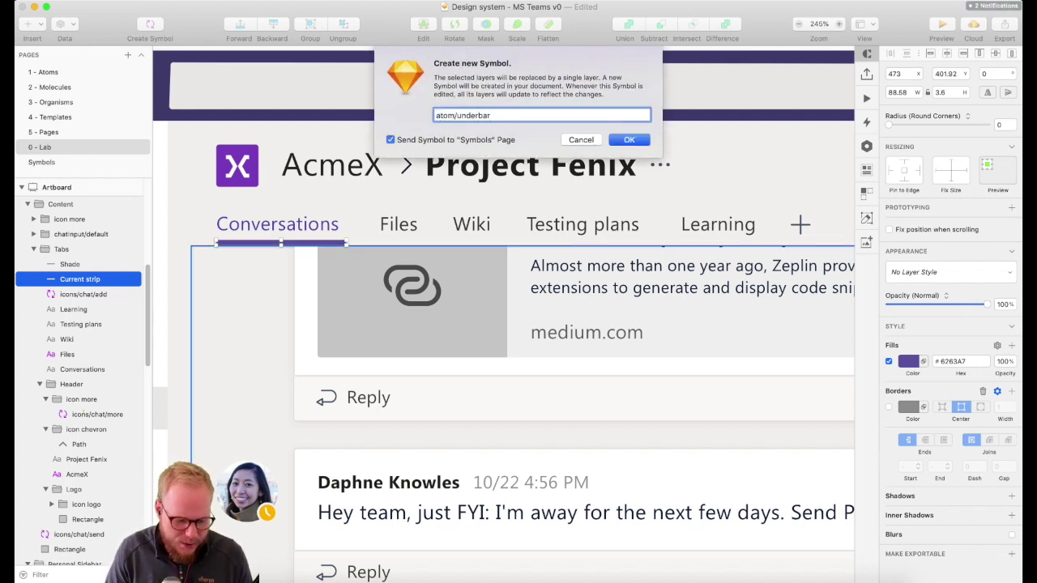
pyautogui.click(457, 115)
pyautogui.write('tab')
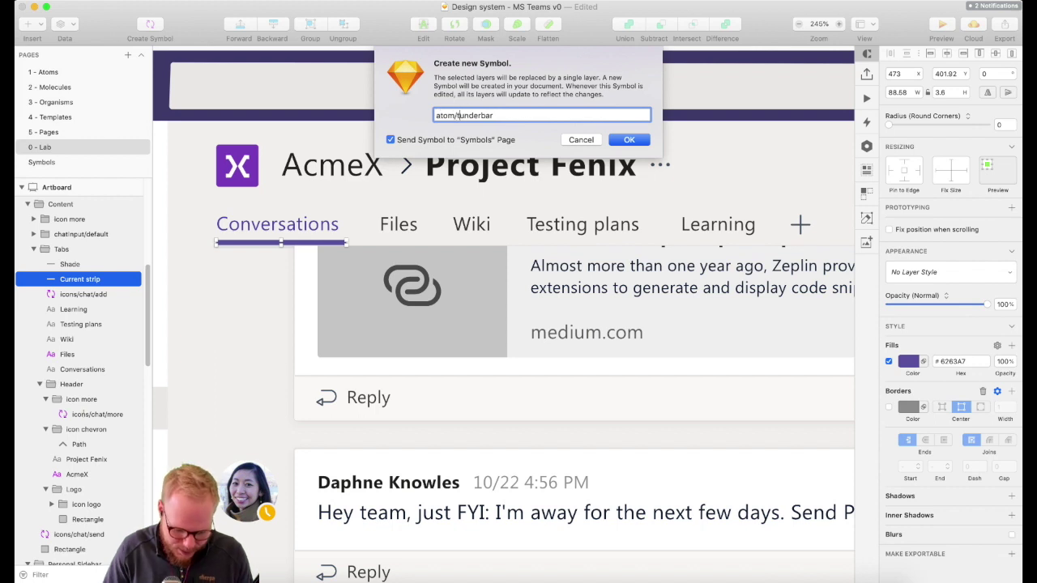
pyautogui.press('BackSpace')
pyautogui.press('BackSpace')
pyautogui.press('BackSpace')
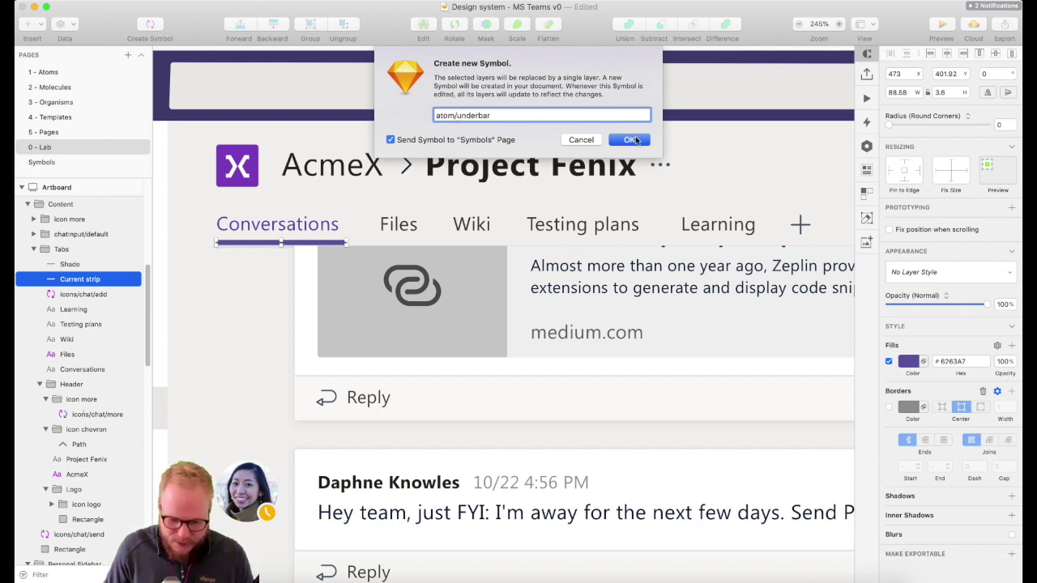
# - Confirm the atom/underbar symbol and select all five tab labels plus the plus icon
pyautogui.click(634, 140)
pyautogui.keyDown('shift'); pyautogui.click(277, 226); pyautogui.keyUp('shift')
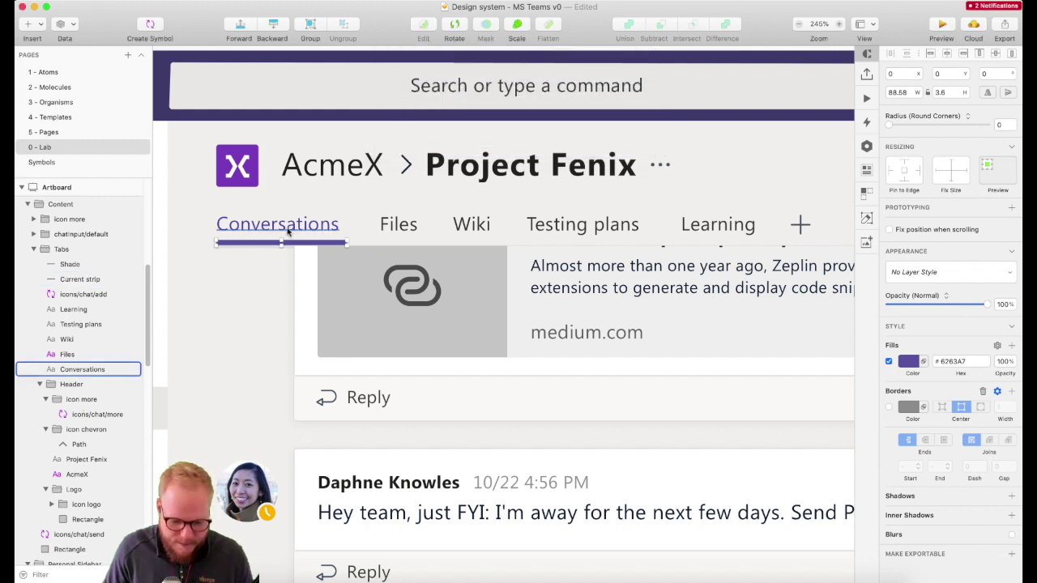
pyautogui.keyDown('shift'); pyautogui.click(396, 229); pyautogui.keyUp('shift')
pyautogui.keyDown('shift'); pyautogui.click(478, 230); pyautogui.keyUp('shift')
pyautogui.keyDown('shift'); pyautogui.click(567, 225); pyautogui.keyUp('shift')
pyautogui.keyDown('shift'); pyautogui.click(696, 225); pyautogui.keyUp('shift')
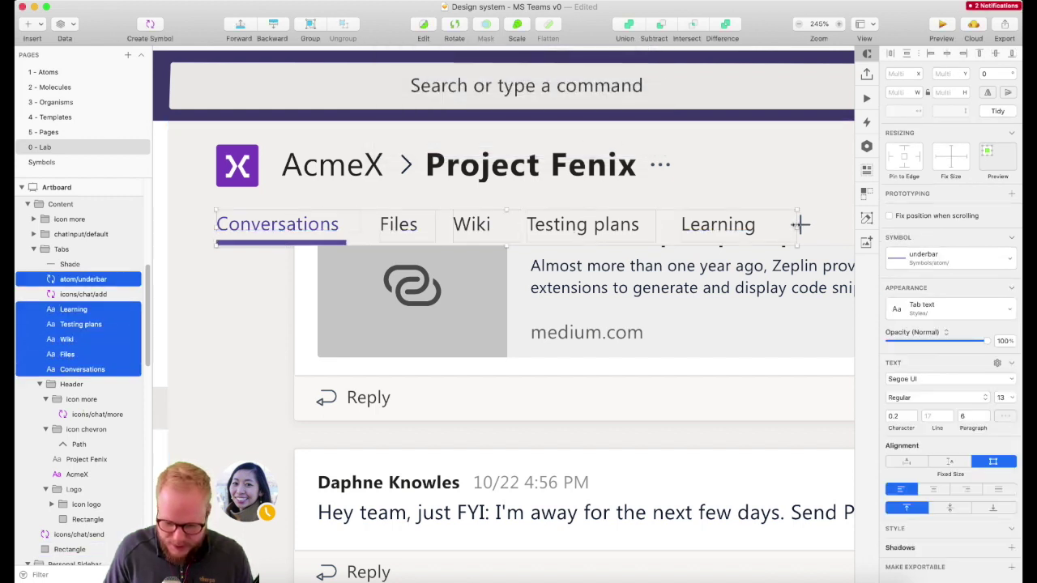
pyautogui.keyDown('shift'); pyautogui.click(802, 227); pyautogui.keyUp('shift')
# - Combine the tab layers into molecule/tabs/chatTop and return to 2 - Molecules
pyautogui.rightClick(802, 227)
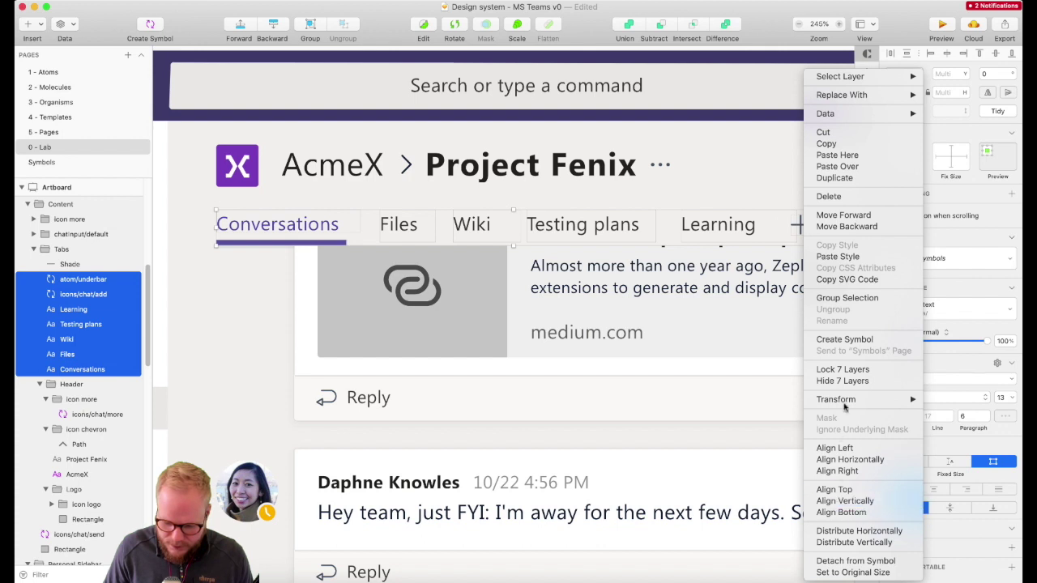
pyautogui.click(844, 339)
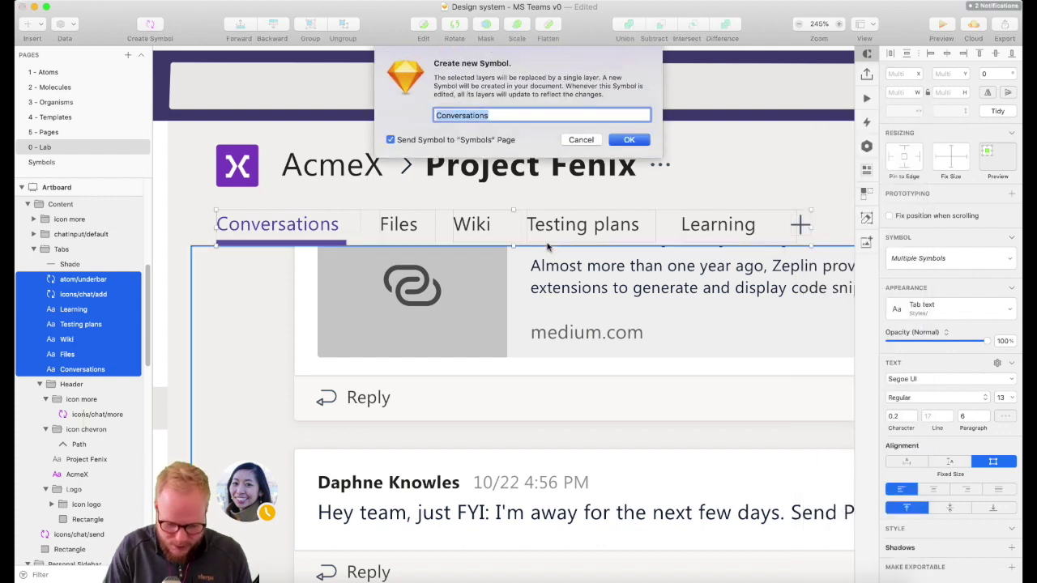
pyautogui.write('molecule/tabs/chatTop')
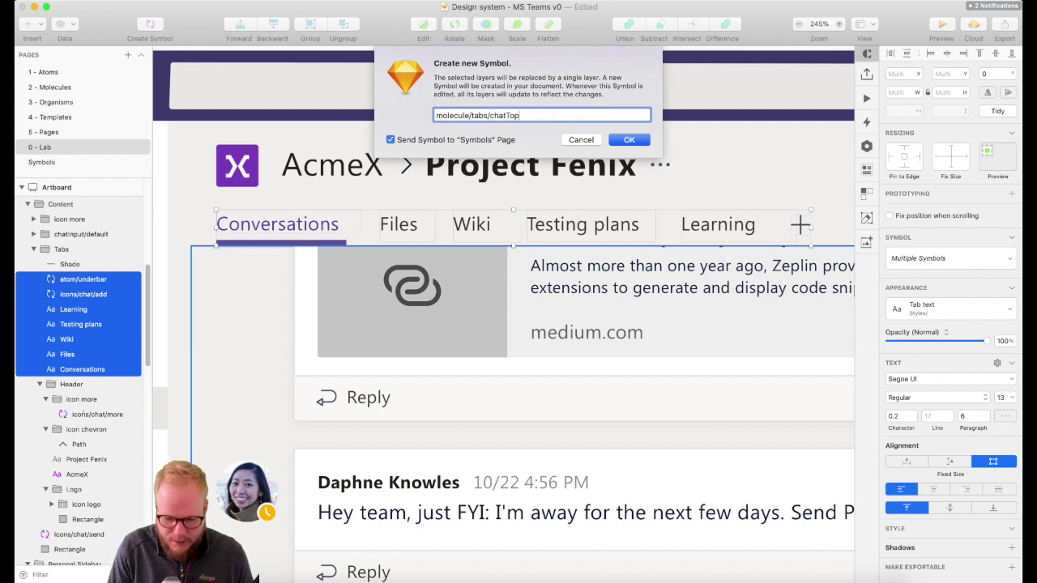
pyautogui.press('Return')
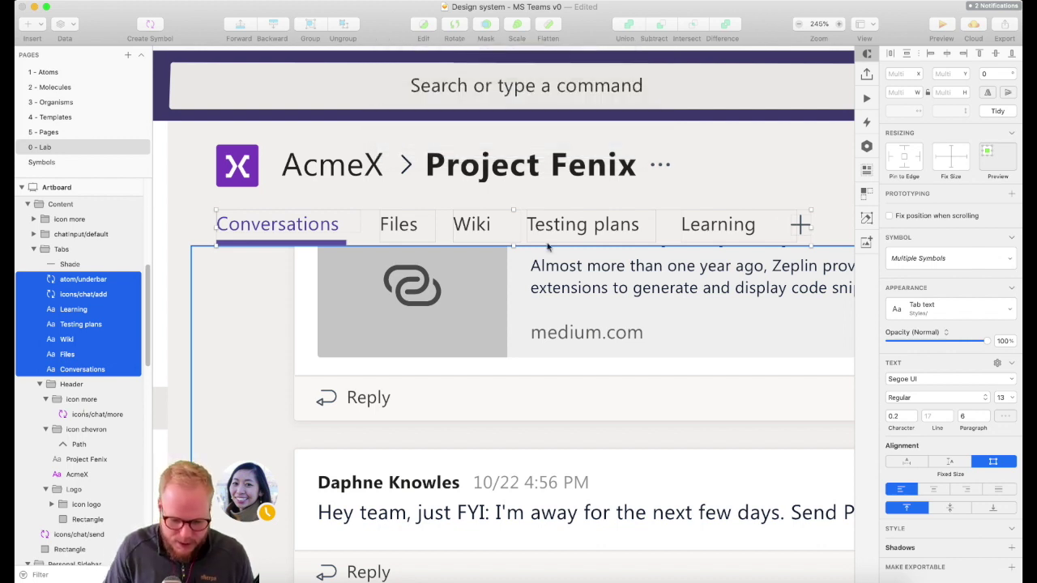
pyautogui.click(66, 92)
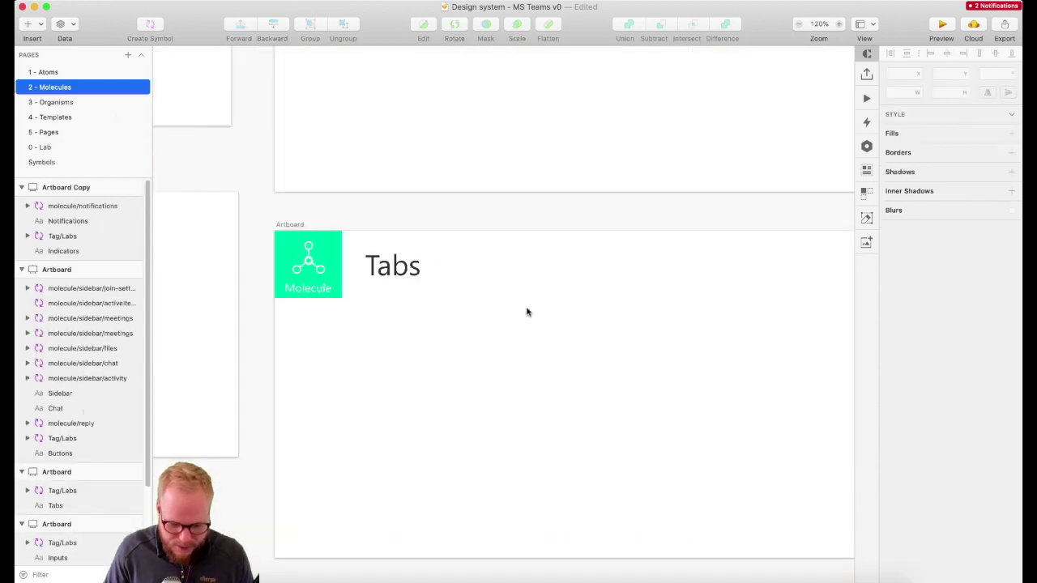
# - Insert the molecule/tabs/chatTop symbol just below the Tabs artboard title
pyautogui.click(32, 23)
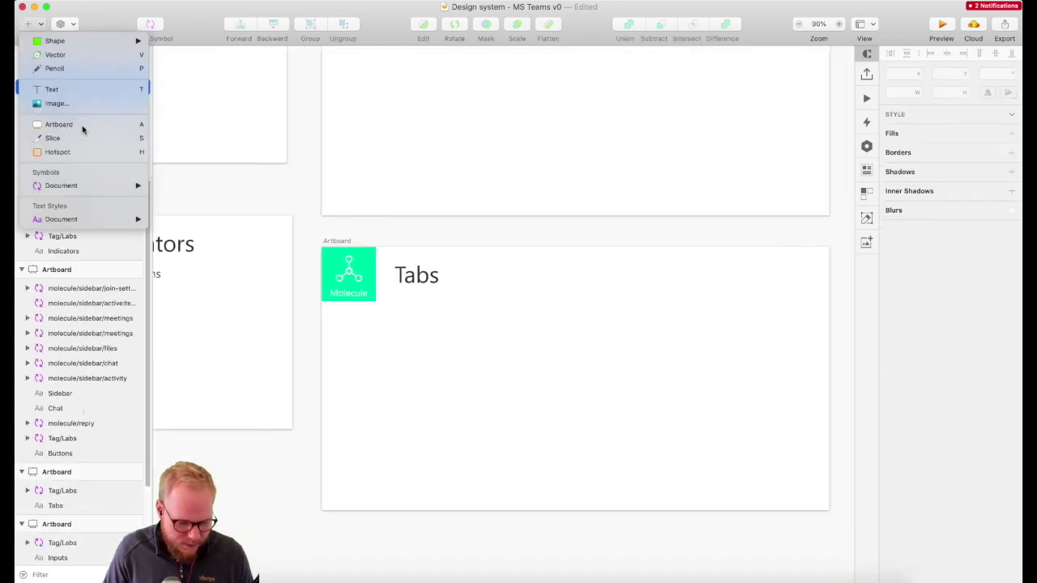
pyautogui.moveTo(91, 186)
pyautogui.moveTo(207, 293)
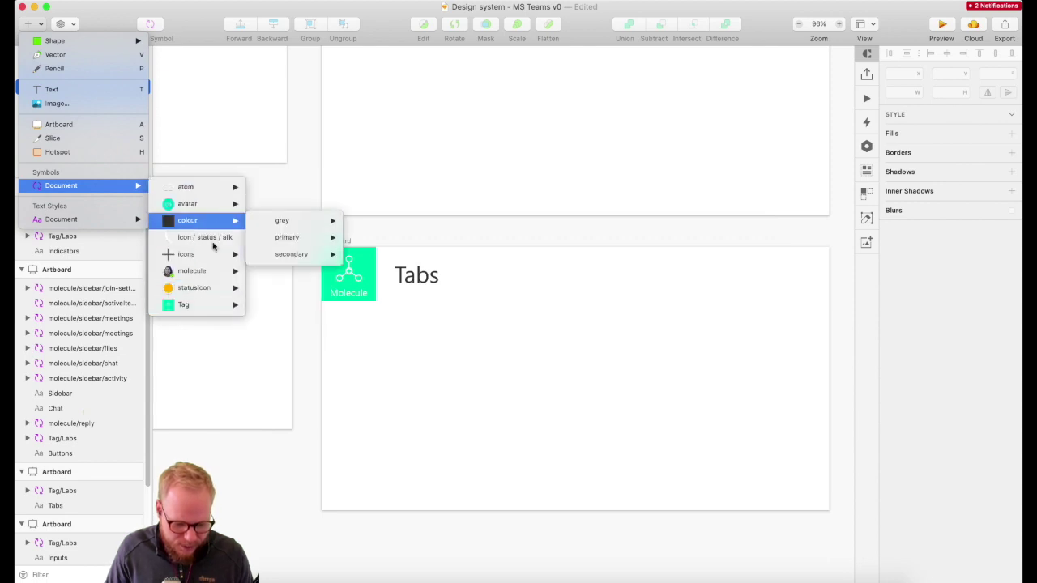
pyautogui.moveTo(235, 272)
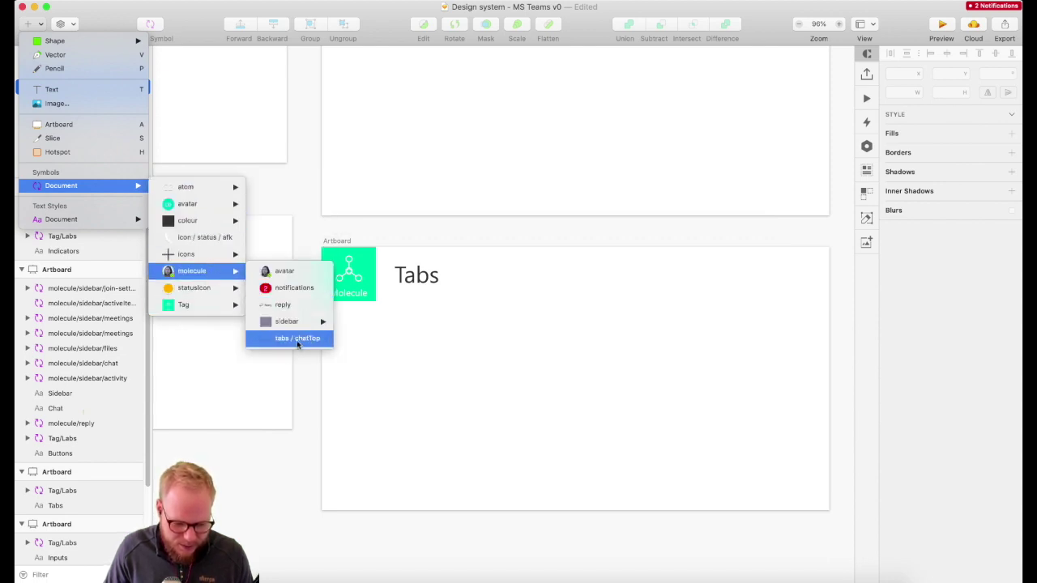
pyautogui.click(324, 339)
pyautogui.click(518, 314)
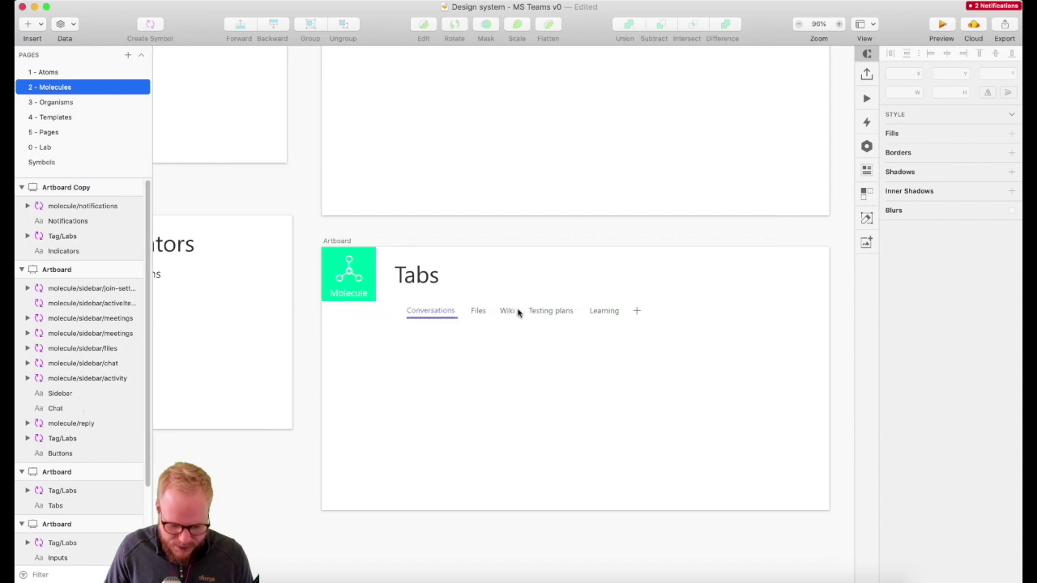
pyautogui.click(558, 364)
pyautogui.scroll(-2, 558, 364)
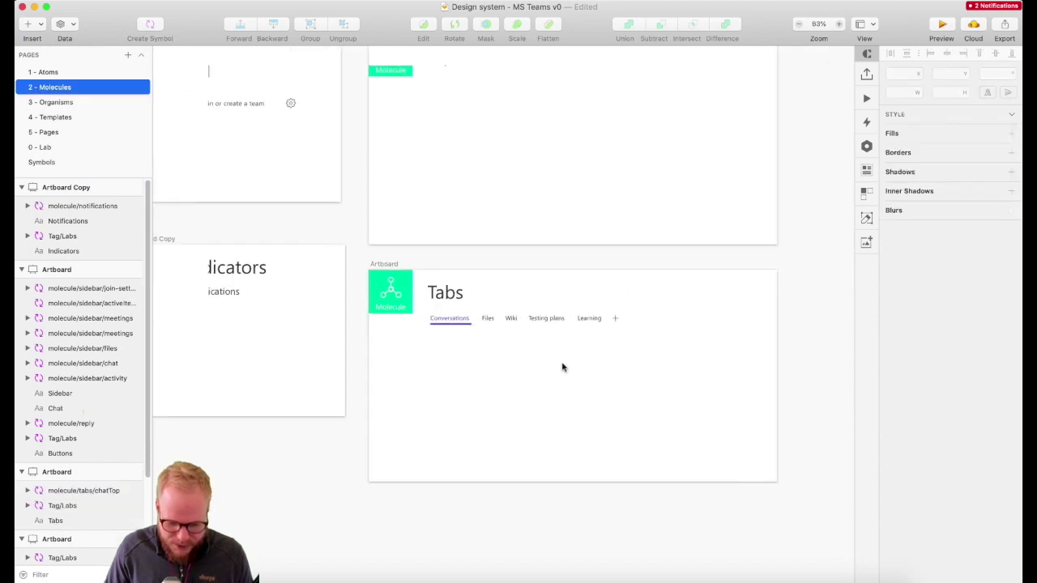
pyautogui.scroll(-3, 562, 367)
pyautogui.scroll(1, 556, 300)
pyautogui.click(547, 345)
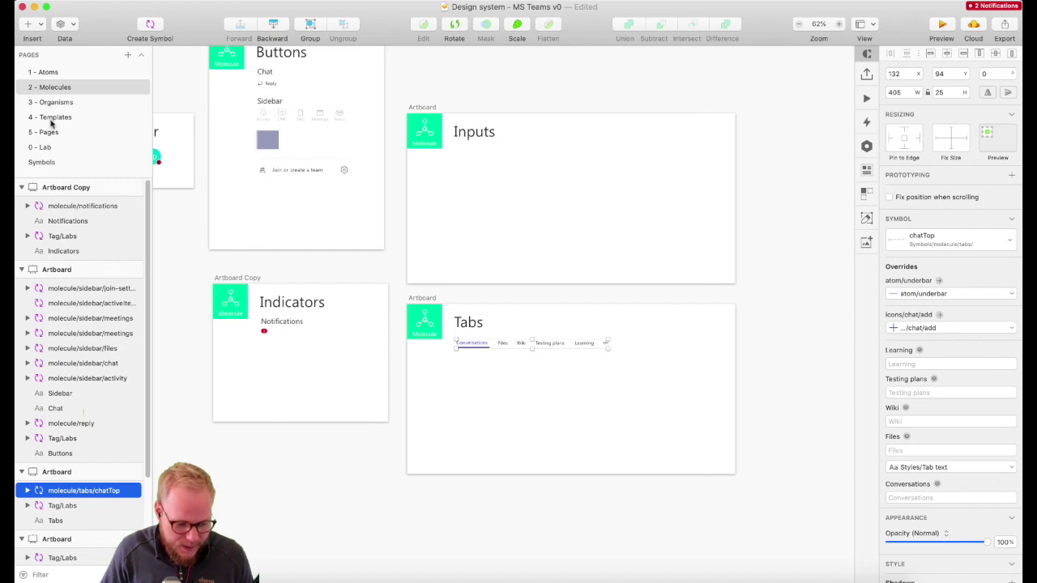
# - On the Lab page, turn the header's X logo into an icons/logo symbol
pyautogui.click(47, 148)
pyautogui.scroll(-1, 324, 210)
pyautogui.click(257, 178)
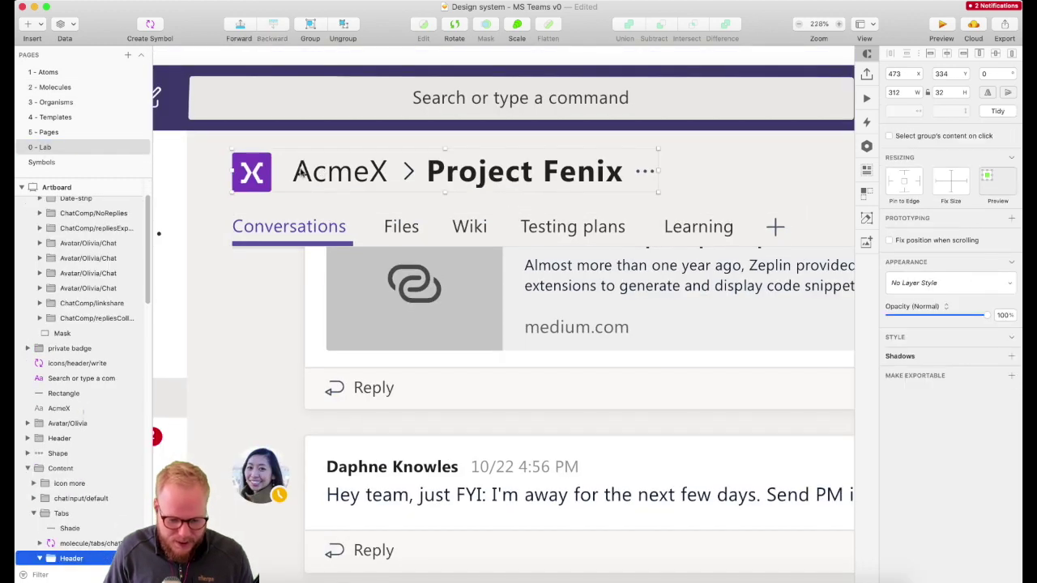
pyautogui.doubleClick(257, 179)
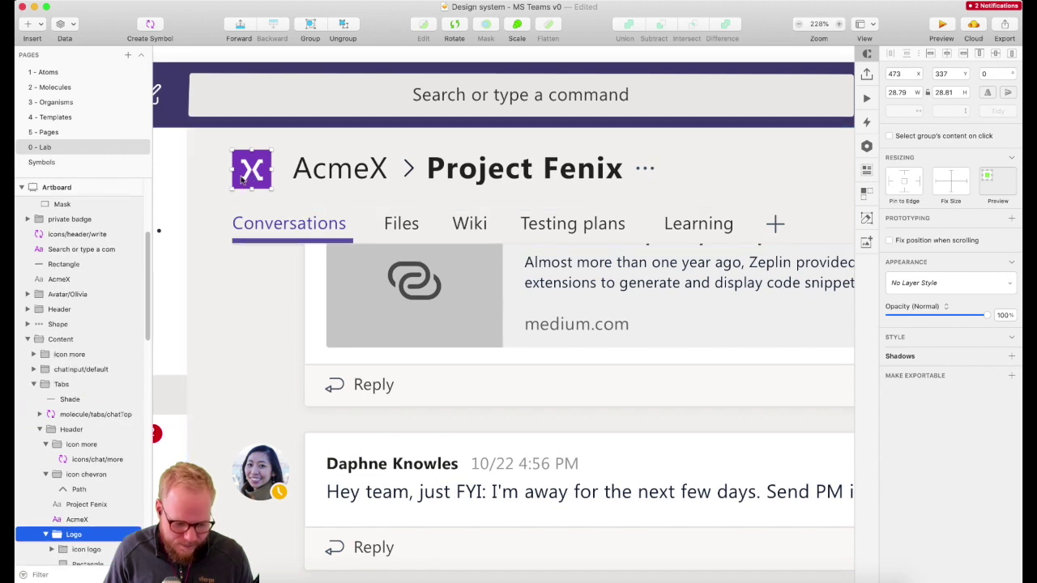
pyautogui.rightClick(253, 167)
pyautogui.click(460, 388)
pyautogui.write('icons/logo')
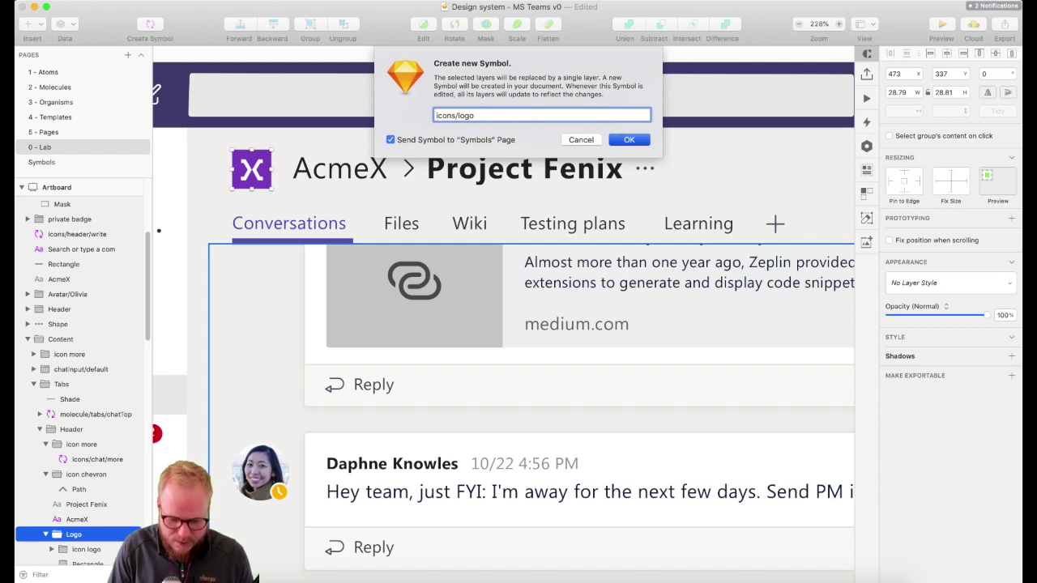
pyautogui.press('Return')
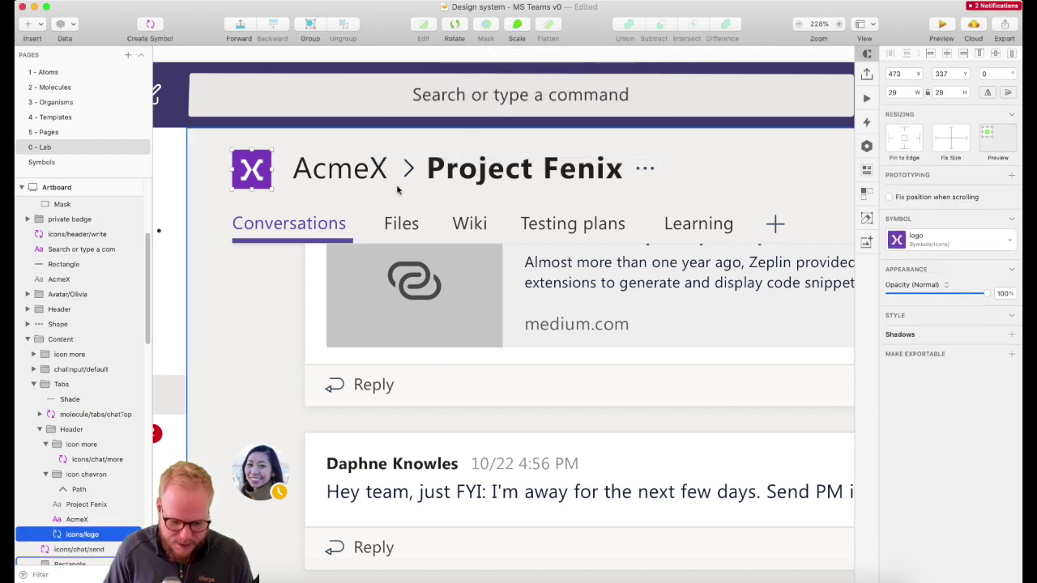
# - Make the chevron an atom/icons/logo/chevron-right symbol, then select the more-dots symbol
pyautogui.click(409, 168)
pyautogui.rightClick(409, 168)
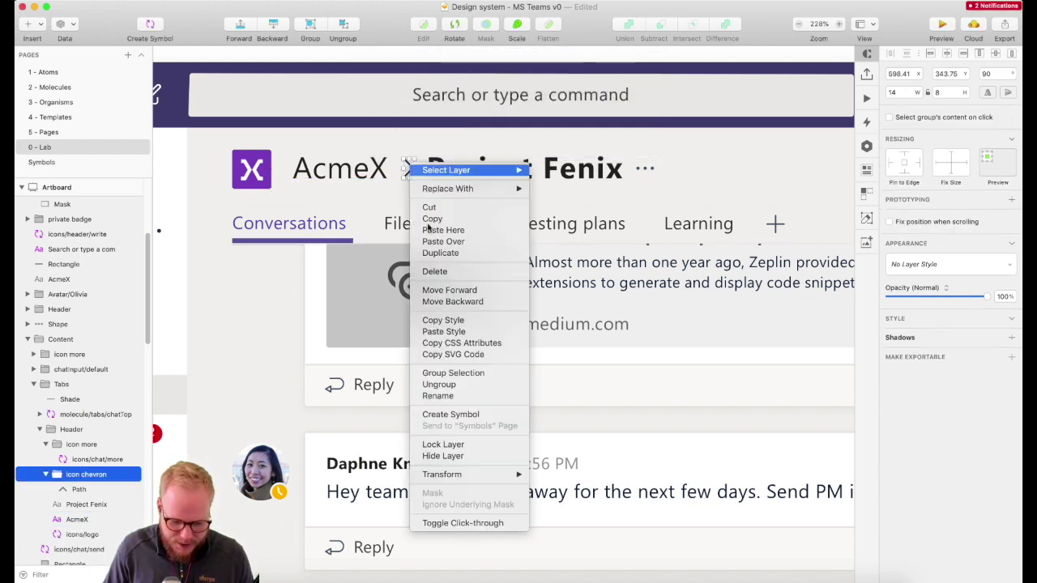
pyautogui.click(468, 417)
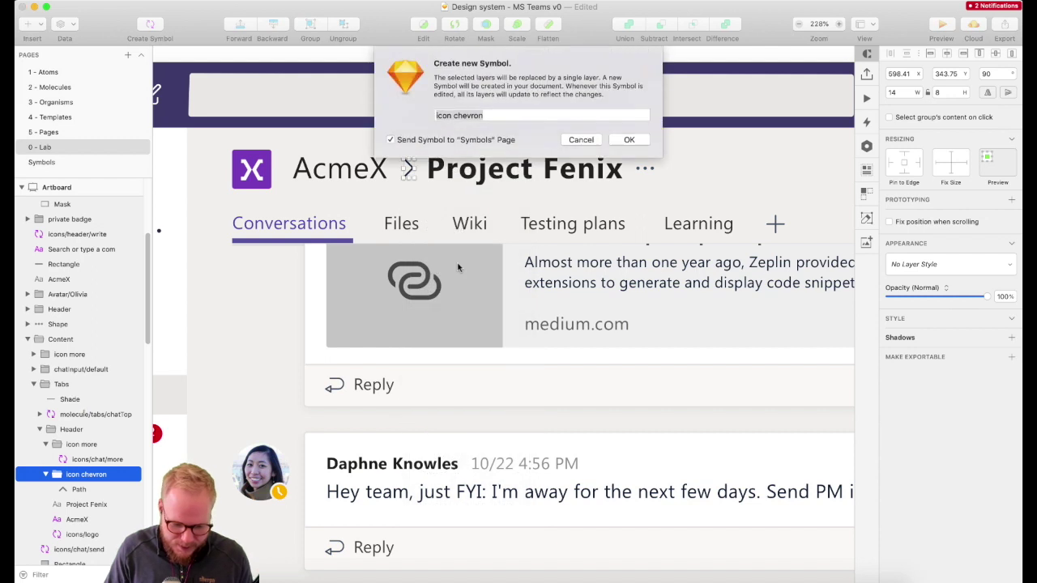
pyautogui.write('atom/')
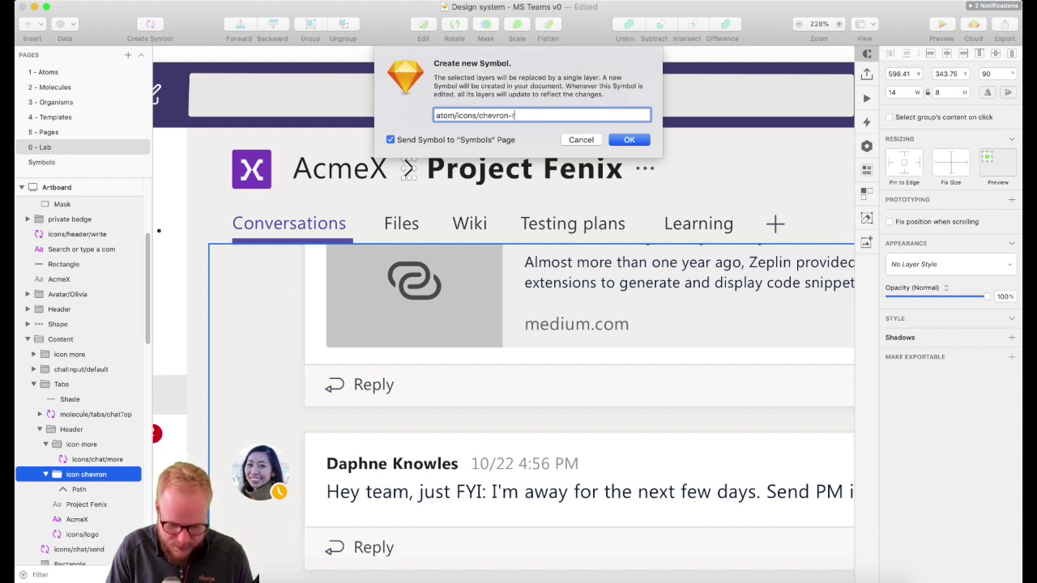
pyautogui.write('logo/')
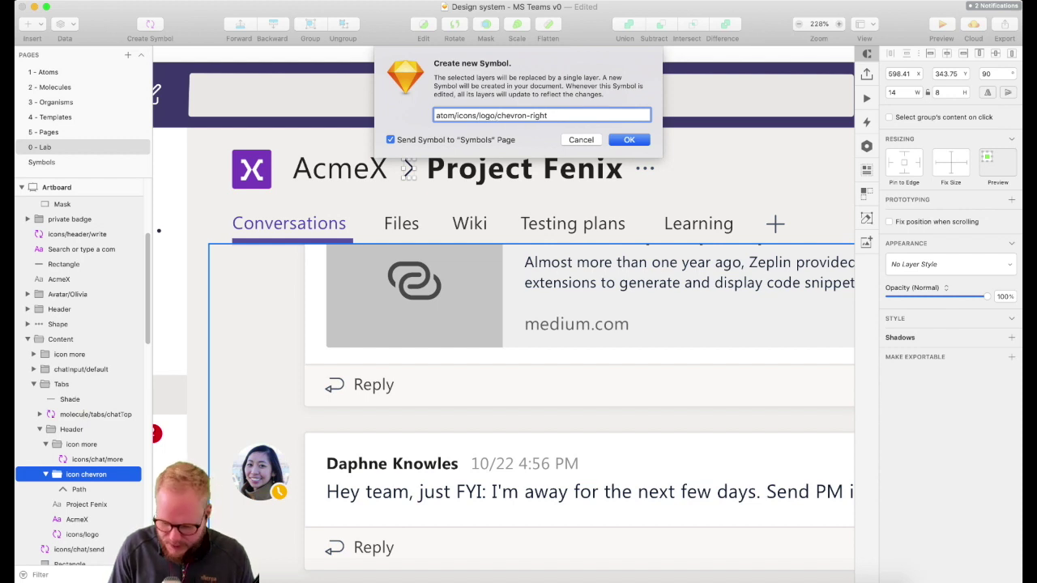
pyautogui.press('Return')
pyautogui.click(648, 168)
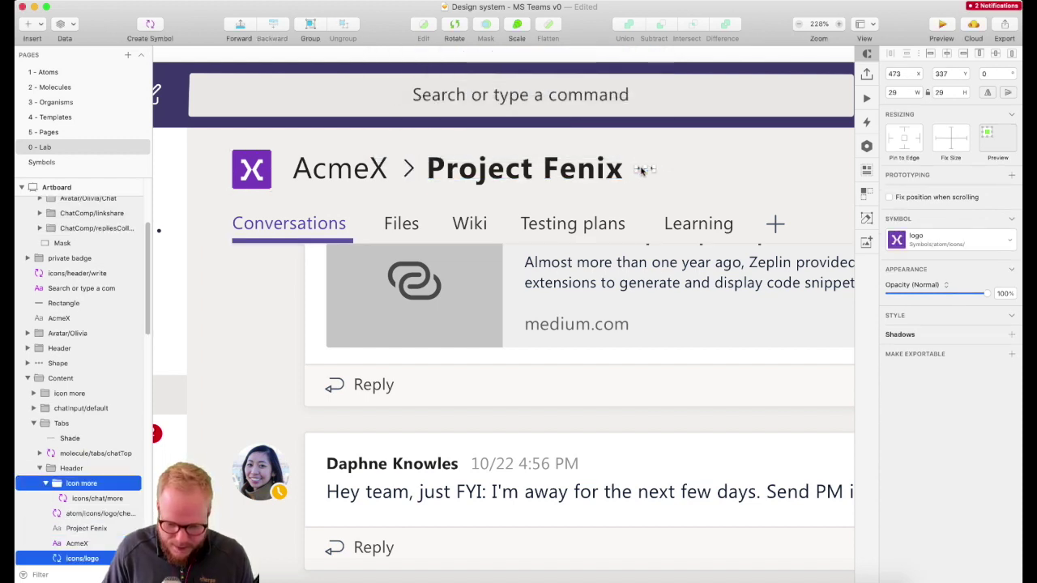
pyautogui.click(96, 499)
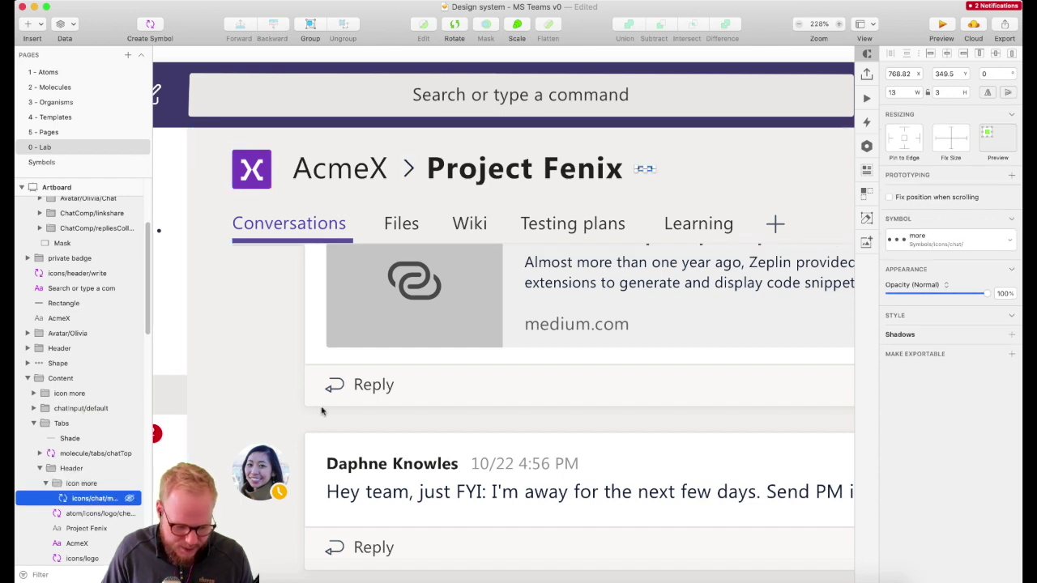
# - Rename the more-icon symbol master to atom/icons/chat/more and return to the instance
pyautogui.doubleClick(640, 170)
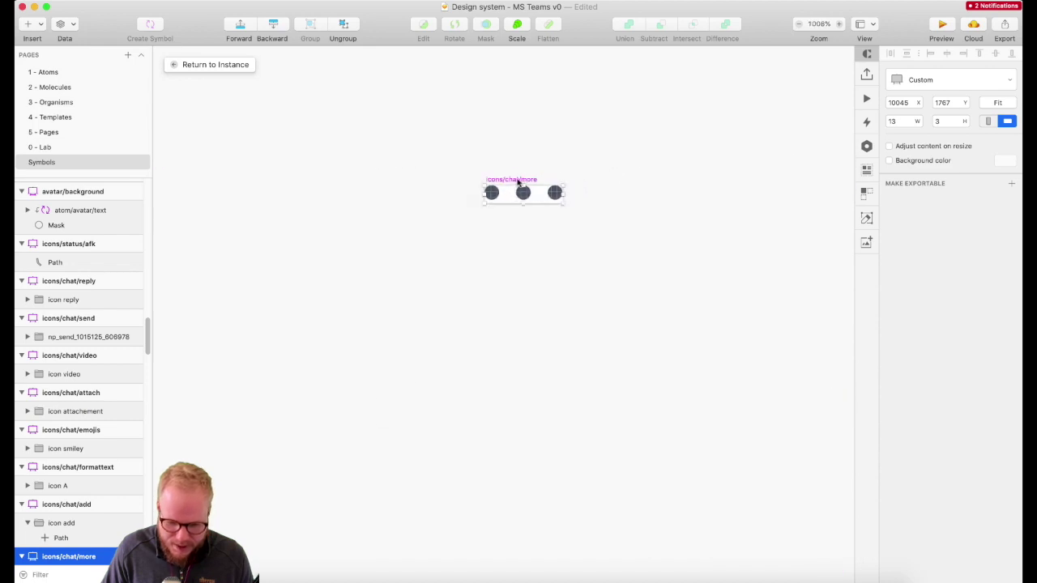
pyautogui.click(49, 557)
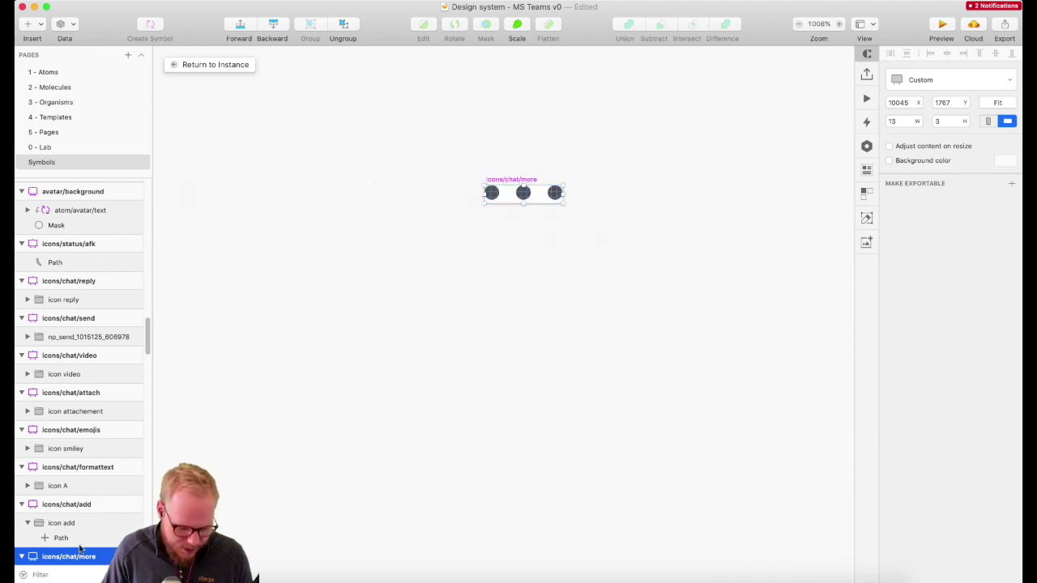
pyautogui.doubleClick(75, 556)
pyautogui.press('Left')
pyautogui.write('atom/')
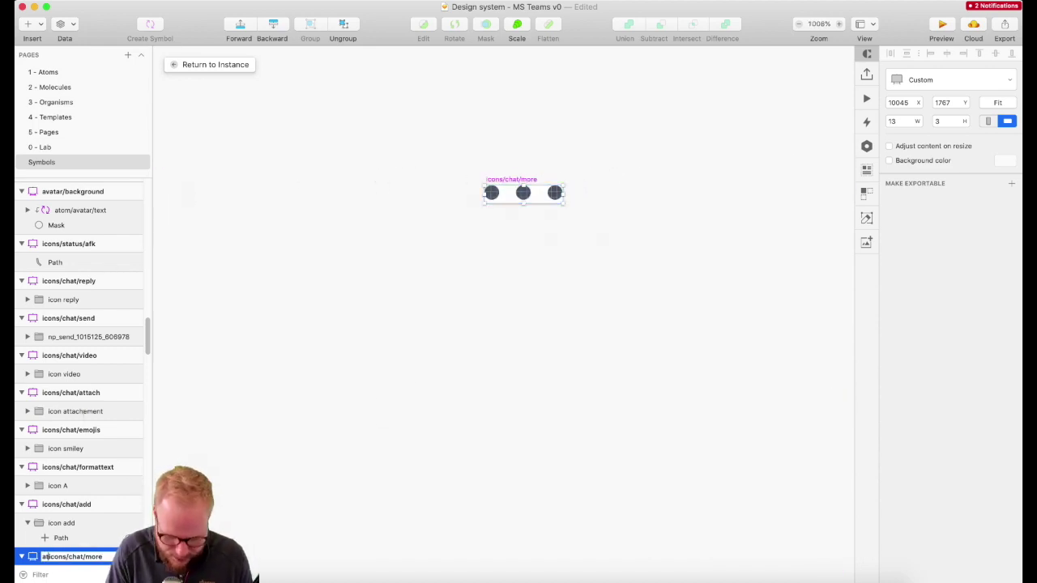
pyautogui.press('Return')
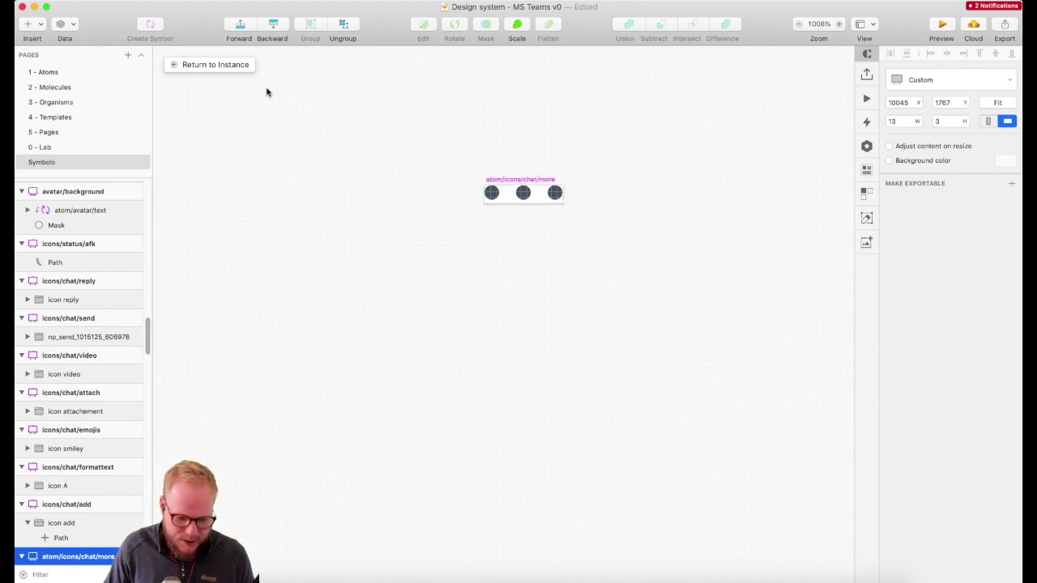
pyautogui.click(213, 65)
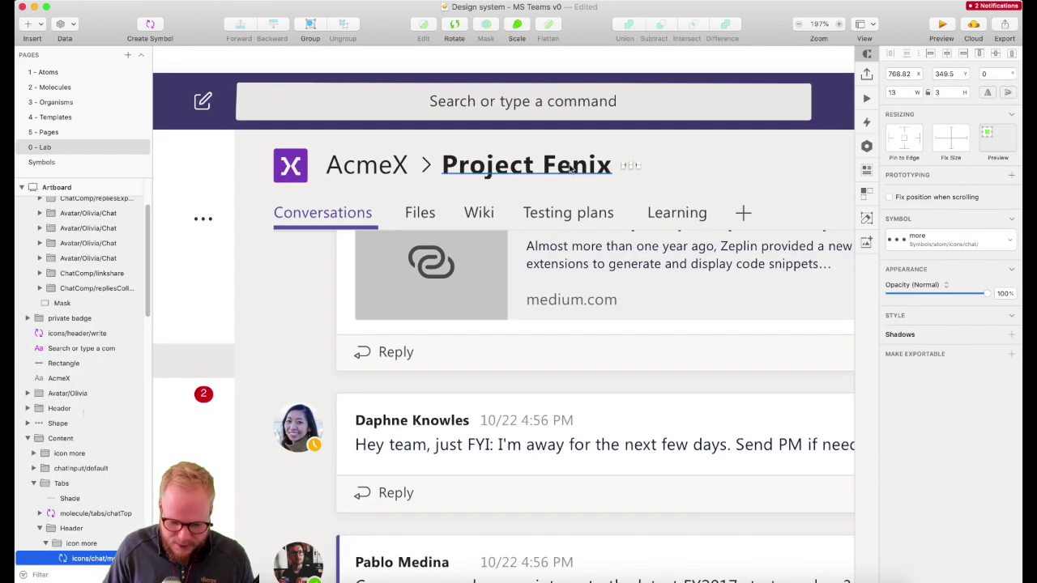
# - Make the AcmeX > Project Fenix header a molecule/TitleStrip symbol, then open 2 - Molecules
pyautogui.keyDown('shift'); pyautogui.click(547, 164); pyautogui.keyUp('shift')
pyautogui.keyDown('shift'); pyautogui.click(357, 165); pyautogui.keyUp('shift')
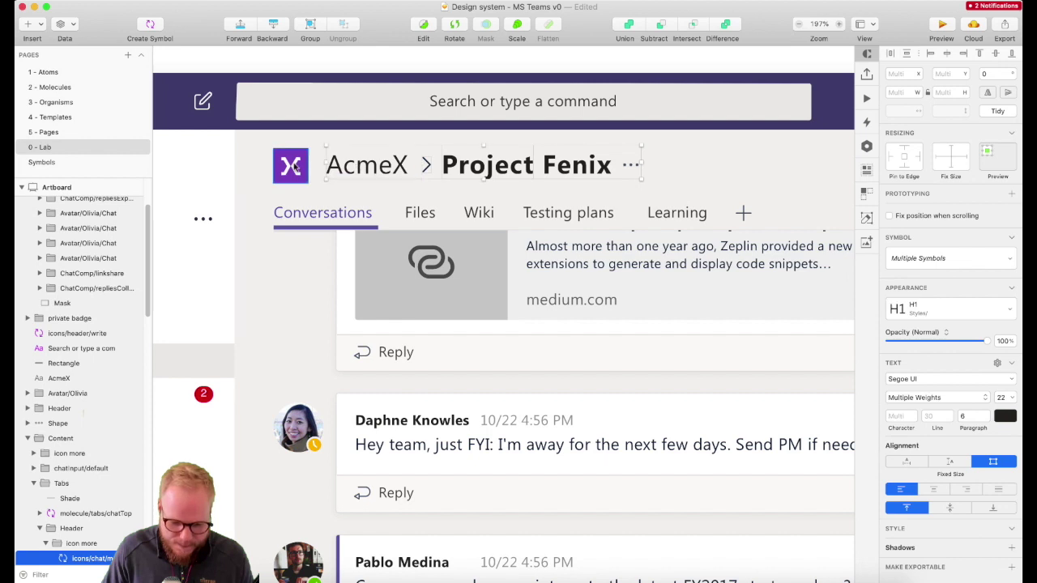
pyautogui.rightClick(541, 201)
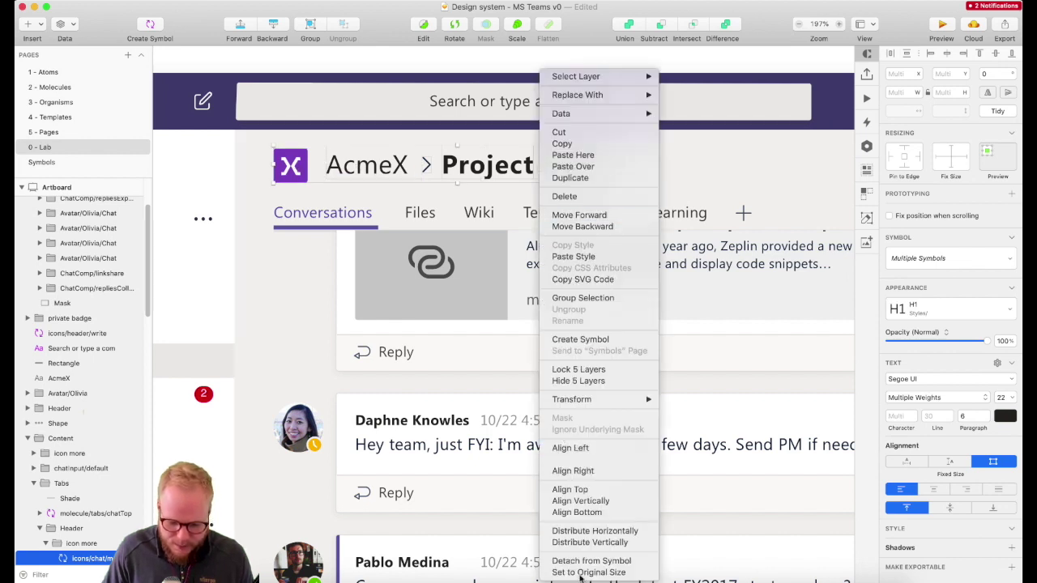
pyautogui.click(602, 339)
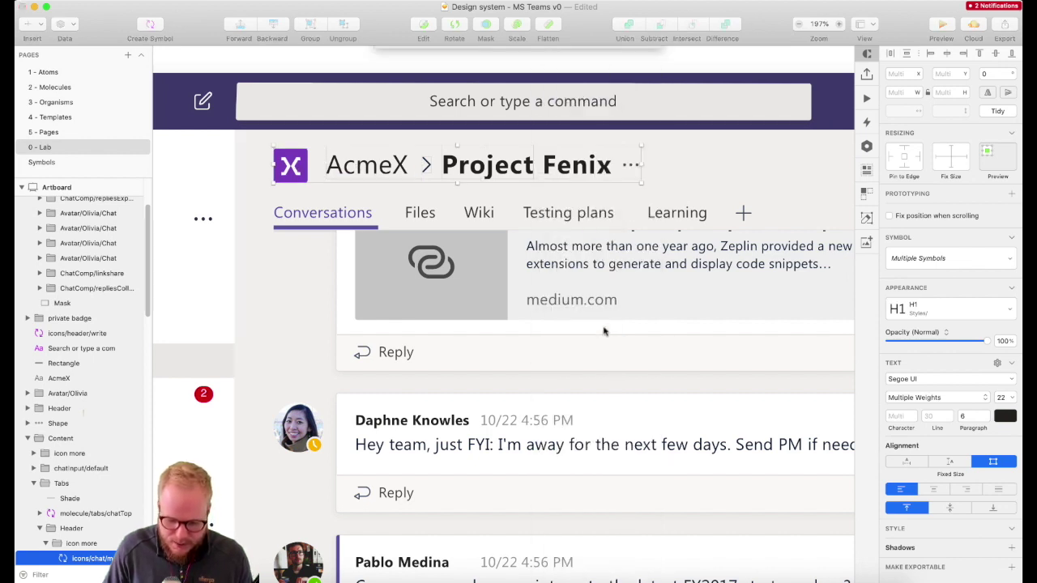
pyautogui.doubleClick(465, 115)
pyautogui.press('super+a')
pyautogui.press('BackSpace')
pyautogui.write('molecule/T')
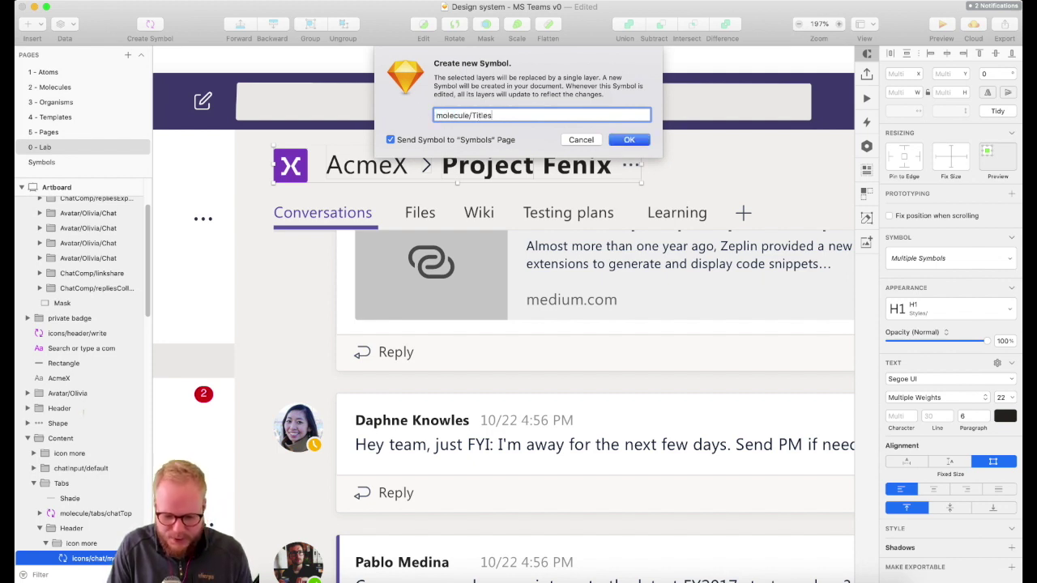
pyautogui.press('Return')
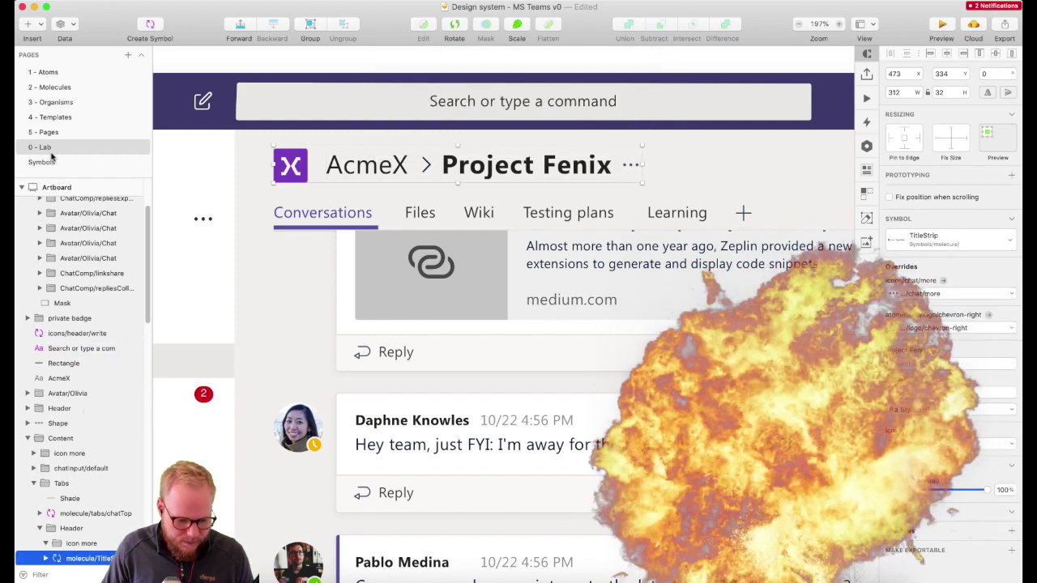
pyautogui.click(53, 87)
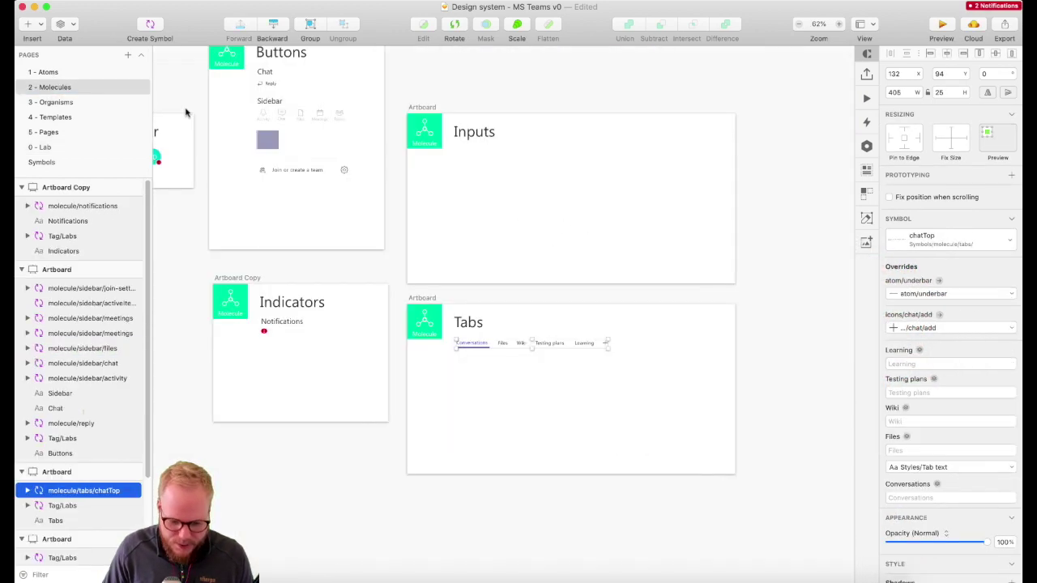
# - Shrink the Tabs artboard to 877×159 and Option-drag a duplicate, Artboard Copy 2, below it
pyautogui.hotkey('ctrl', 'F2')
pyautogui.press('Down')
pyautogui.press('Down')
pyautogui.press('Down')
pyautogui.press('Down')
pyautogui.press('Down')
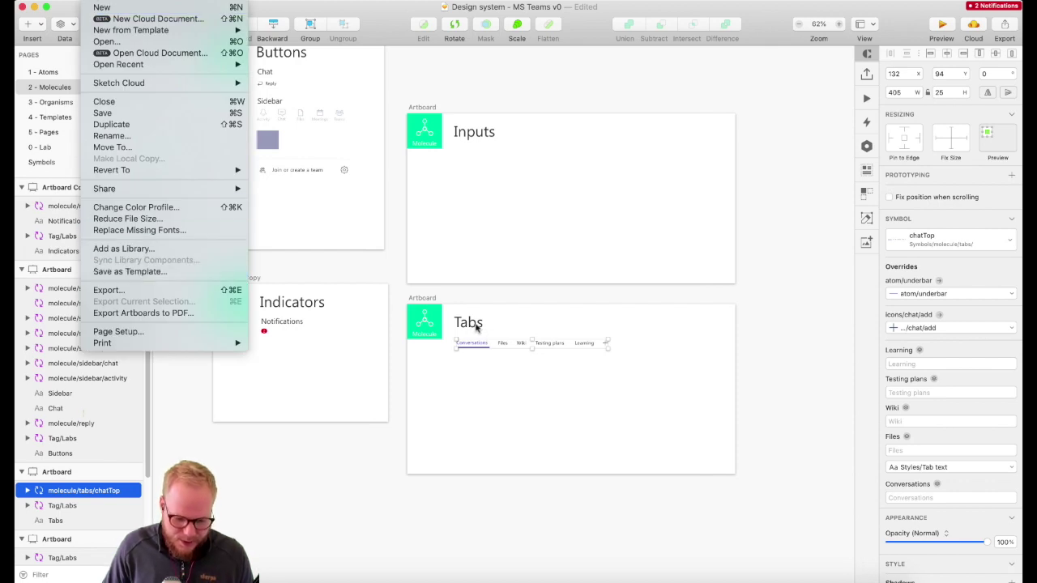
pyautogui.press('Escape')
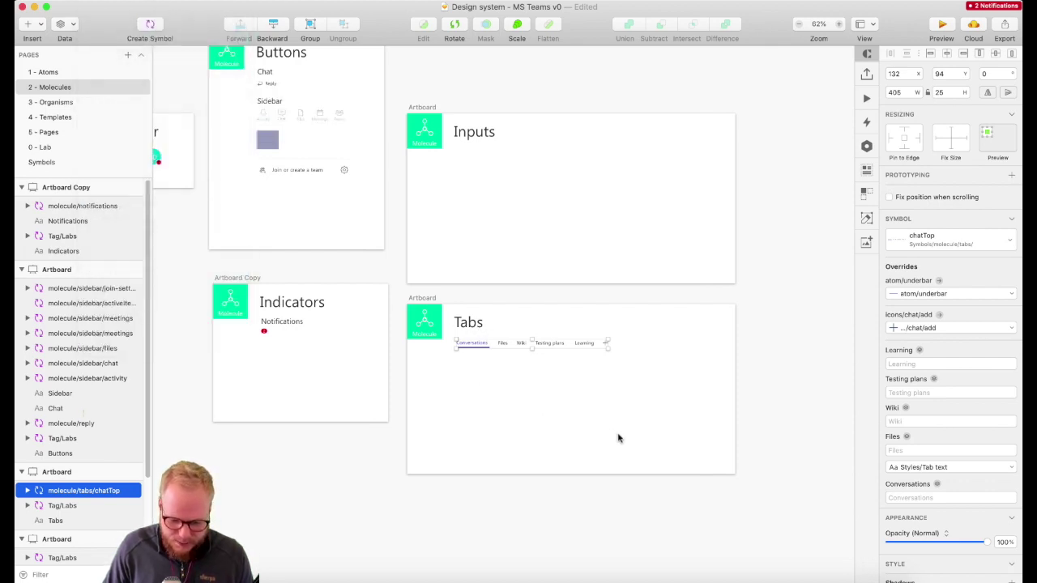
pyautogui.click(431, 301)
pyautogui.moveTo(571, 475); pyautogui.dragTo(571, 364)
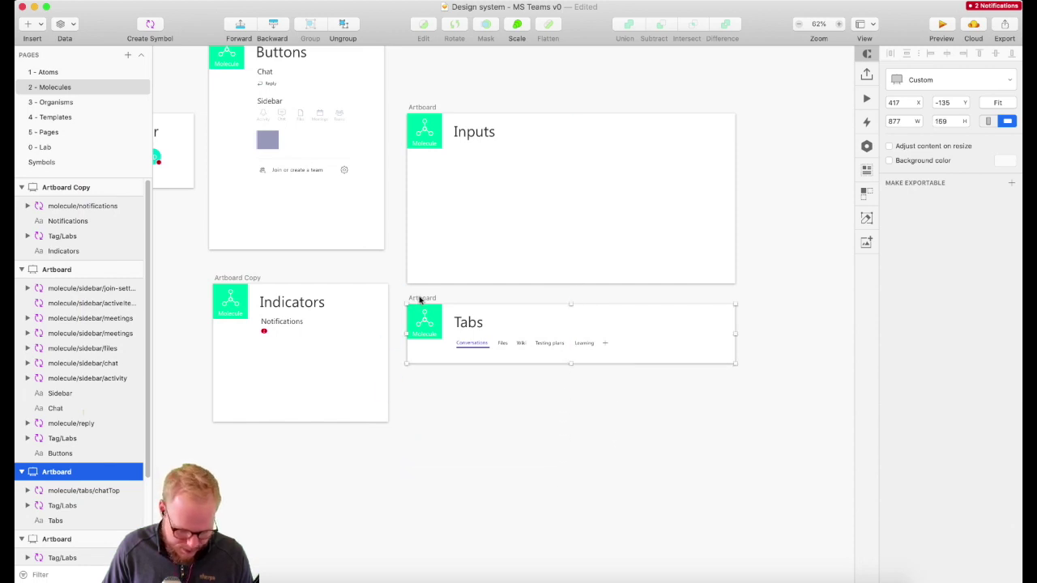
pyautogui.moveTo(421, 300); pyautogui.dragTo(422, 388)
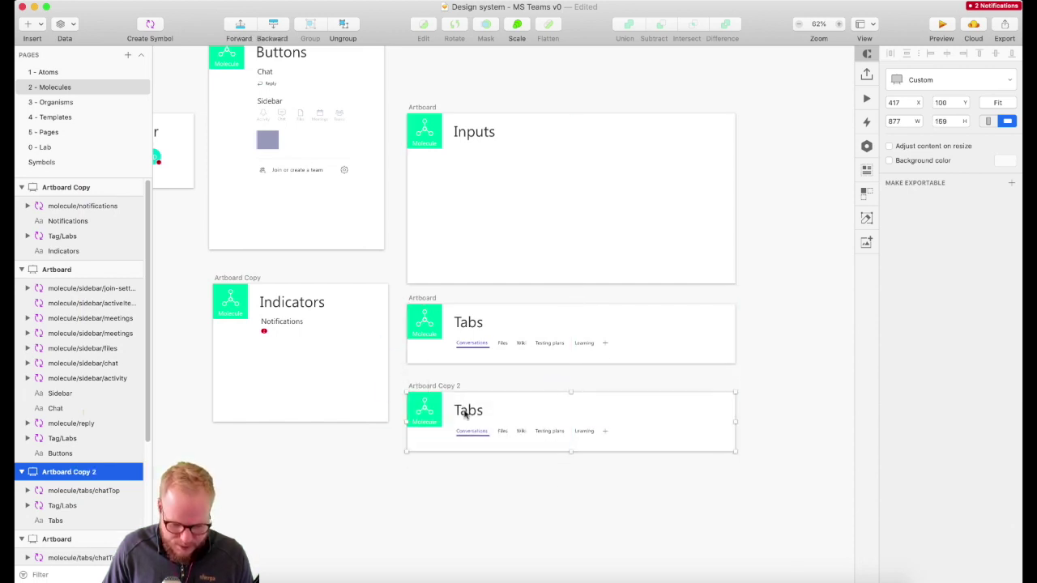
# - Rename the copied artboard's heading to 'Chat elements'
pyautogui.click(468, 412)
pyautogui.doubleClick(469, 413)
pyautogui.write('Chat elemen')
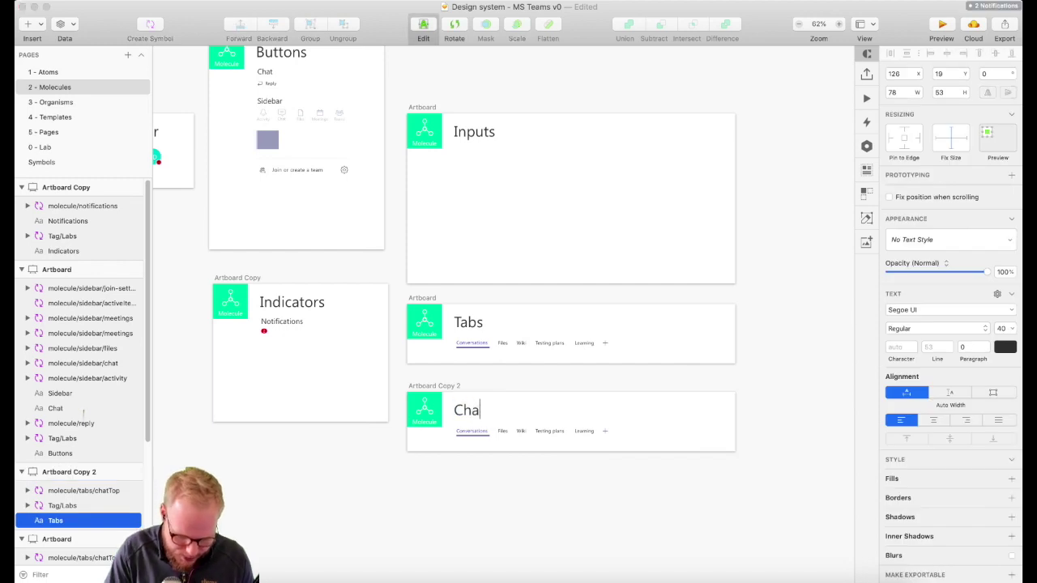
pyautogui.scroll(3, 505, 377)
pyautogui.click(505, 378)
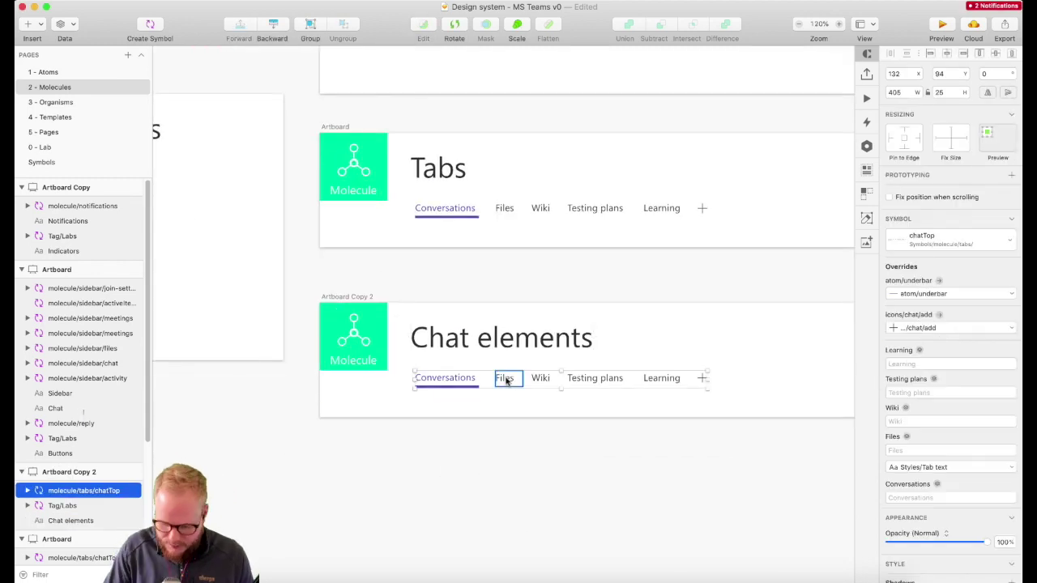
# - Add a 'Tabs' subheading label and move the tab strip beneath it
pyautogui.press('Delete')
pyautogui.scroll(-2, 192, 170)
pyautogui.click(192, 169)
pyautogui.press('super+c')
pyautogui.press('super+v')
pyautogui.write('Tabs')
pyautogui.moveTo(444, 198); pyautogui.dragTo(429, 366)
# - Change the duplicated label's text to 'Titles'
pyautogui.doubleClick(428, 365)
pyautogui.write('Titles')
pyautogui.press('Escape')
pyautogui.scroll(-2, 390, 196)
pyautogui.scroll(-3, 389, 195)
pyautogui.scroll(-3, 572, 192)
pyautogui.scroll(5, 387, 160)
# - Insert a molecule/TitleStrip symbol instance under the Titles label
pyautogui.click(28, 24)
pyautogui.moveTo(133, 185)
pyautogui.moveTo(202, 270)
pyautogui.click(289, 354)
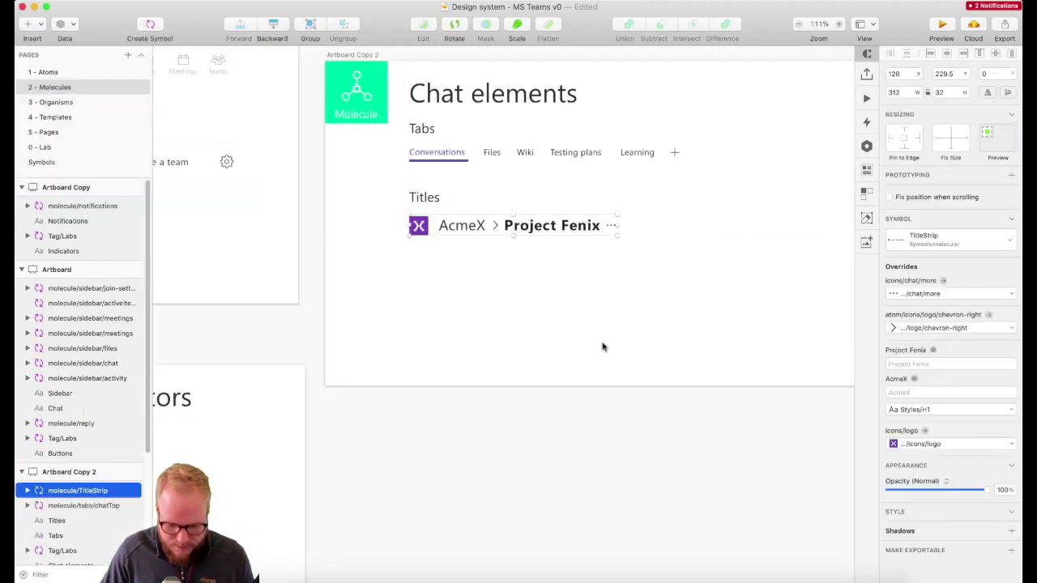
pyautogui.scroll(-3, 640, 438)
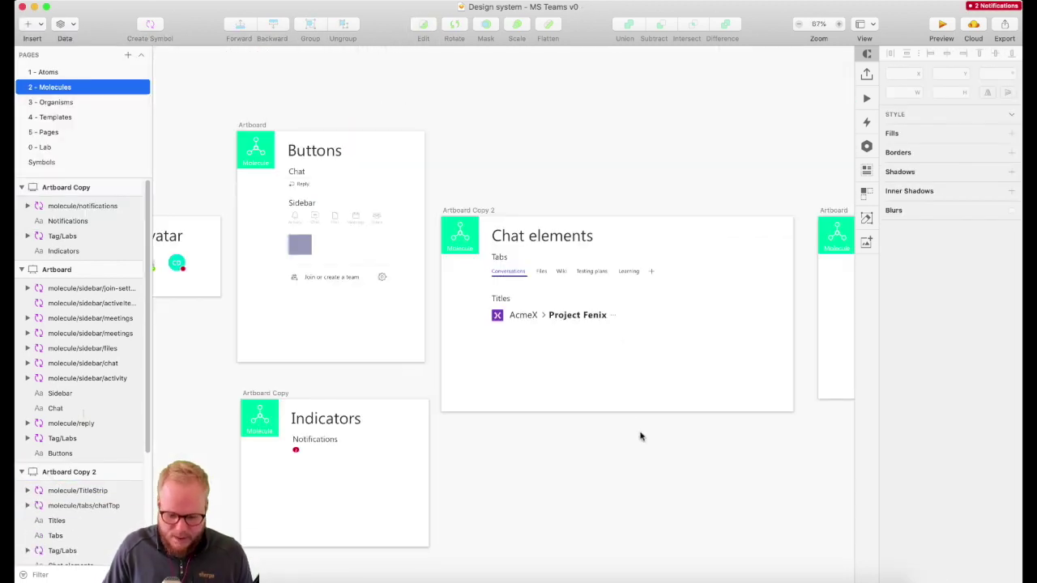
# - On the Lab page, make the search bar's text and rectangle into an atom/input/searchbox symbol
pyautogui.click(37, 147)
pyautogui.scroll(-3, 540, 201)
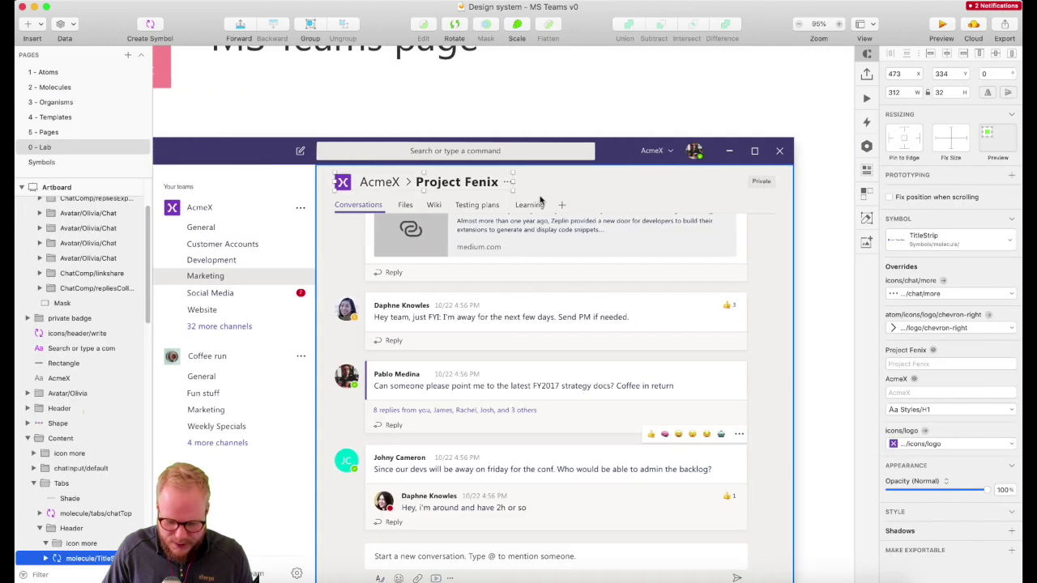
pyautogui.scroll(1, 567, 198)
pyautogui.hscroll(2, 589, 192)
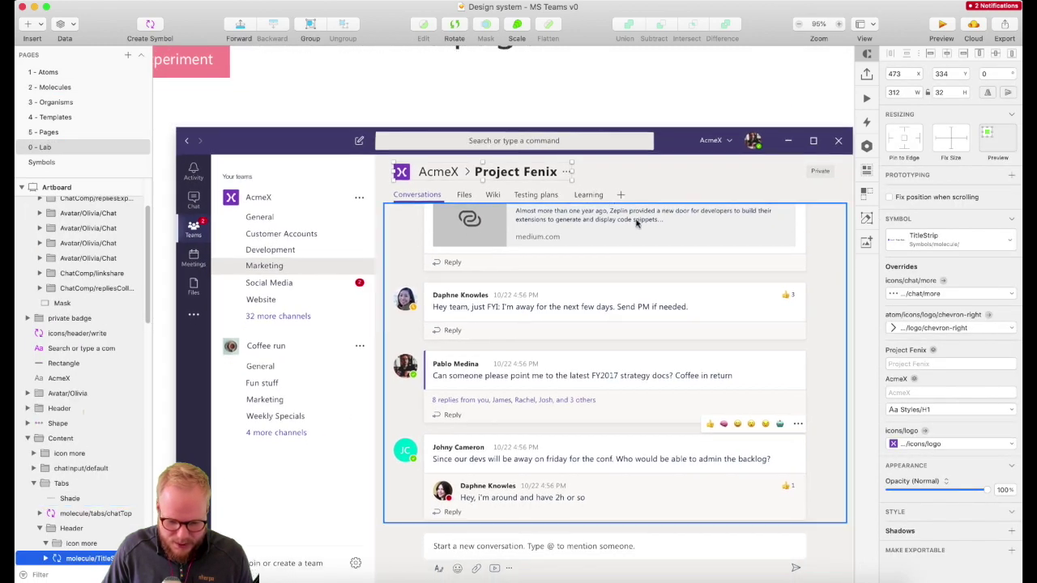
pyautogui.click(512, 141)
pyautogui.click(513, 141)
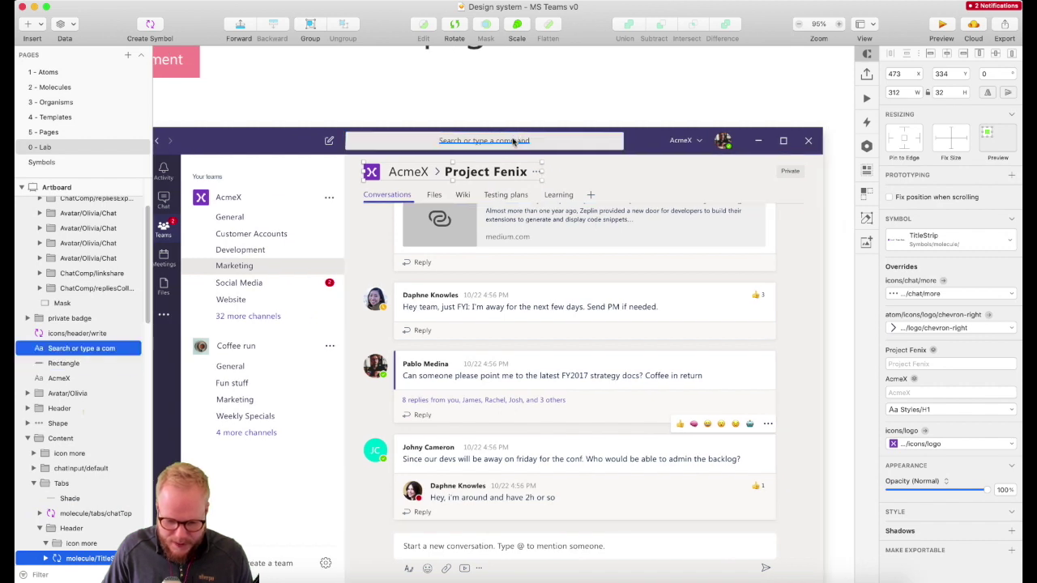
pyautogui.keyDown('shift'); pyautogui.click(412, 139); pyautogui.keyUp('shift')
pyautogui.rightClick(407, 137)
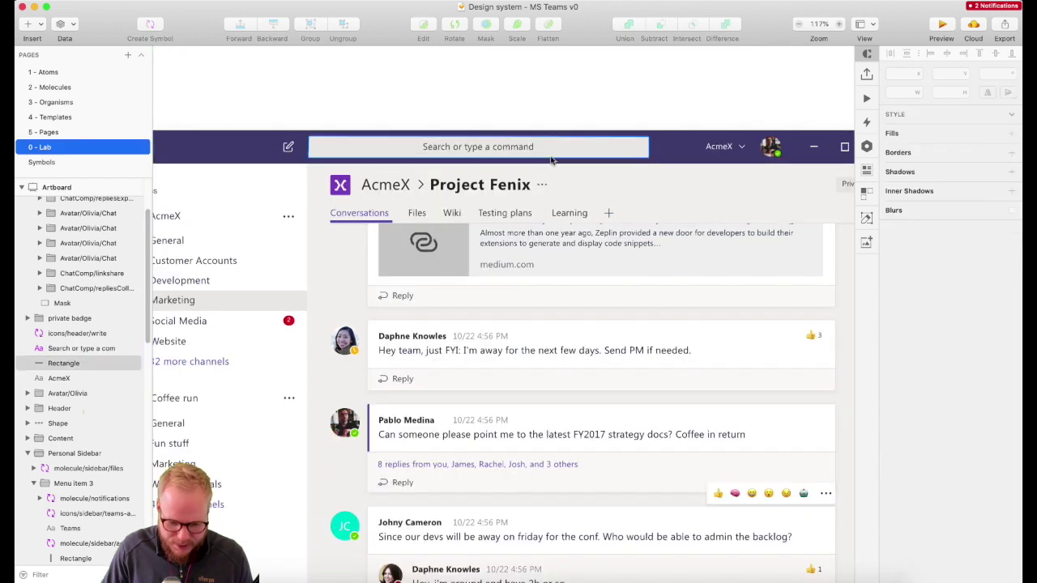
pyautogui.press('alt+super+k')
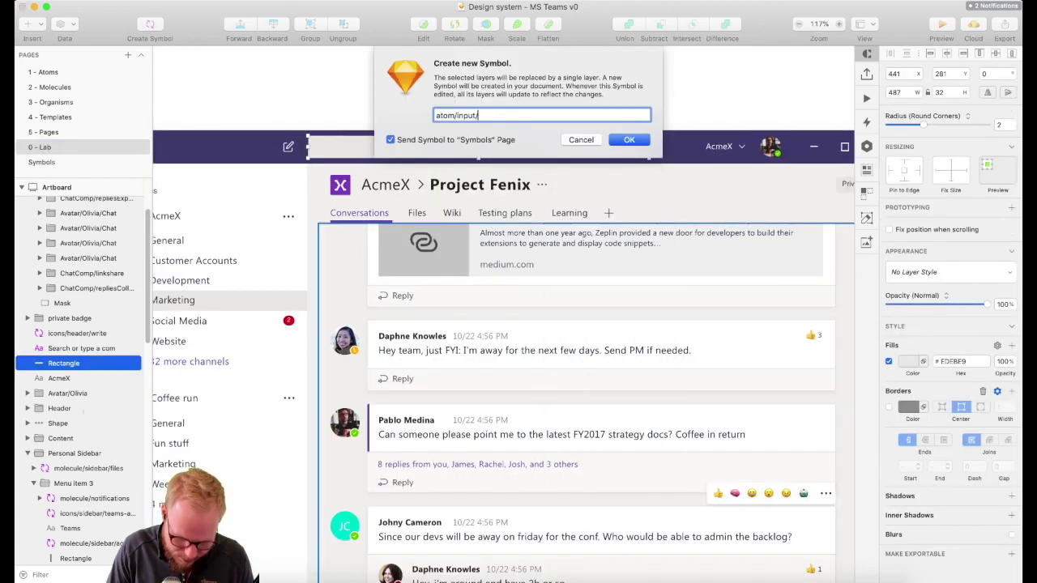
pyautogui.press('Return')
# - Create a searchbox molecule symbol and place an instance on the Inputs artboard
pyautogui.press('alt+super+k')
pyautogui.press('Return')
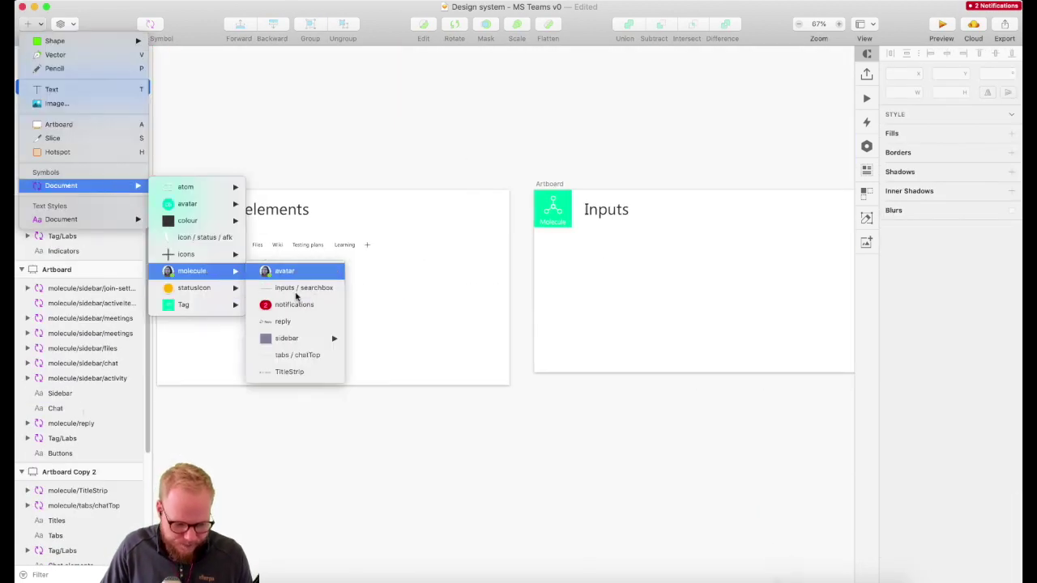
pyautogui.click(295, 288)
pyautogui.click(538, 254)
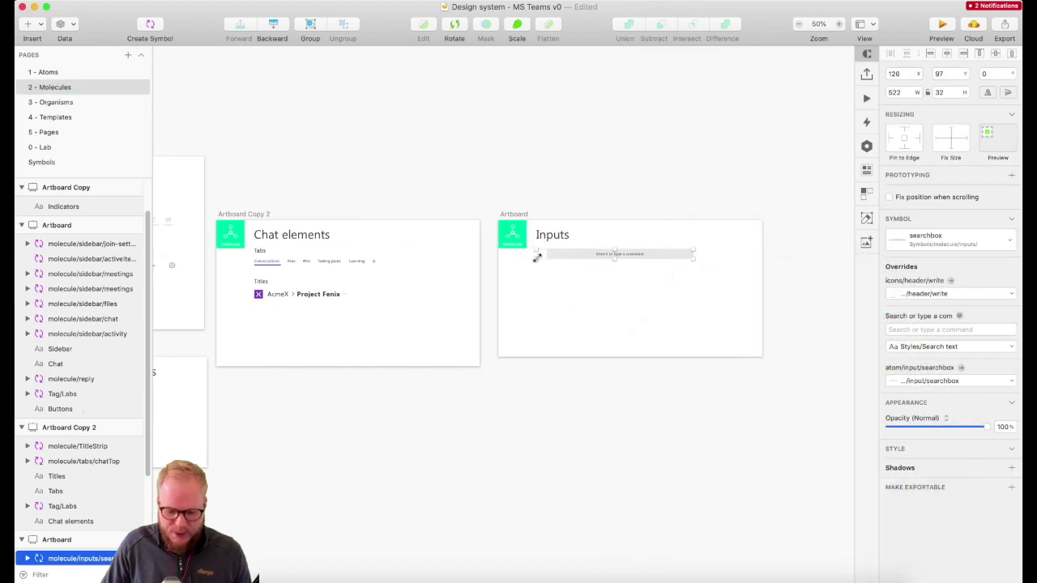
# - Paste a subheading label above the searchbox and change its text to 'Search'
pyautogui.click(518, 527)
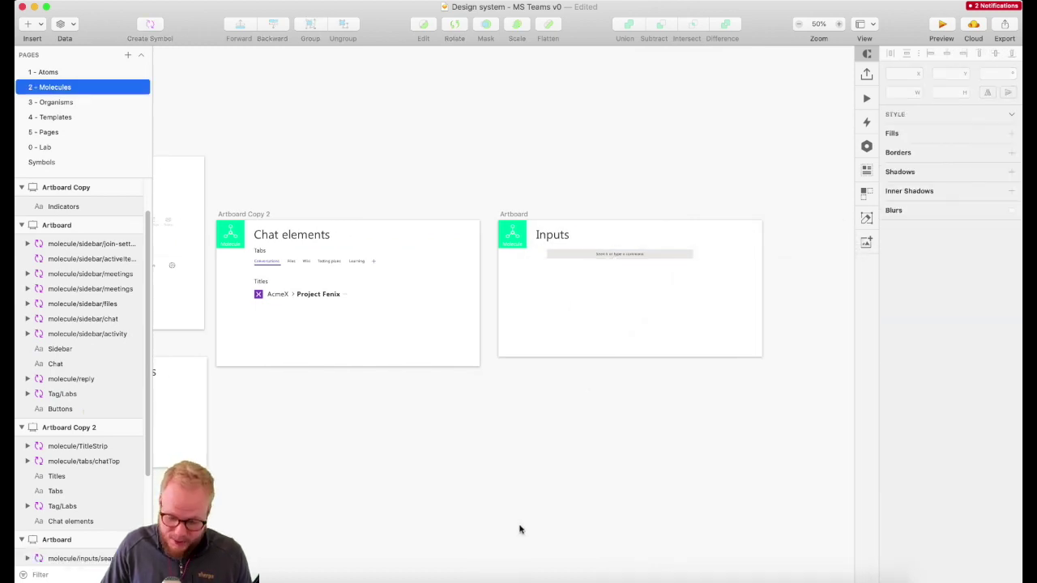
pyautogui.scroll(-3, 608, 458)
pyautogui.scroll(1, 583, 372)
pyautogui.scroll(2, 567, 341)
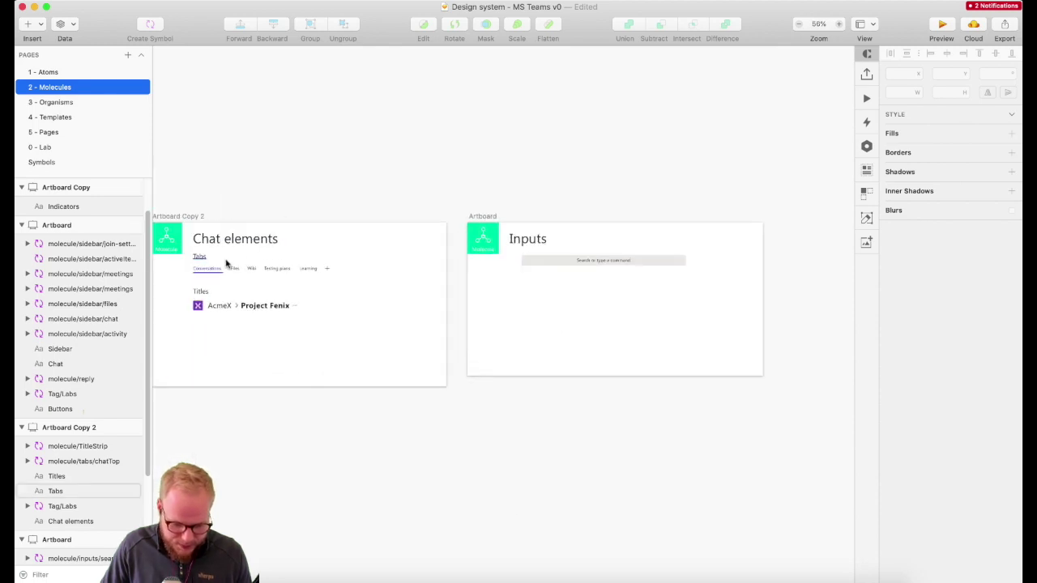
pyautogui.click(269, 273)
pyautogui.scroll(2, 599, 279)
pyautogui.click(574, 274)
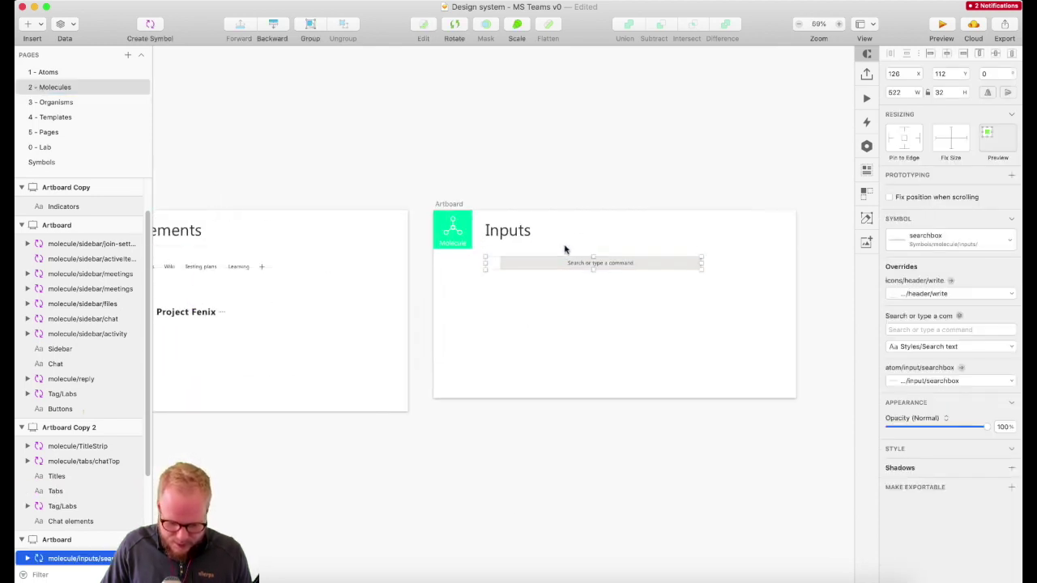
pyautogui.scroll(2, 565, 247)
pyautogui.press('super+v')
pyautogui.press('Return')
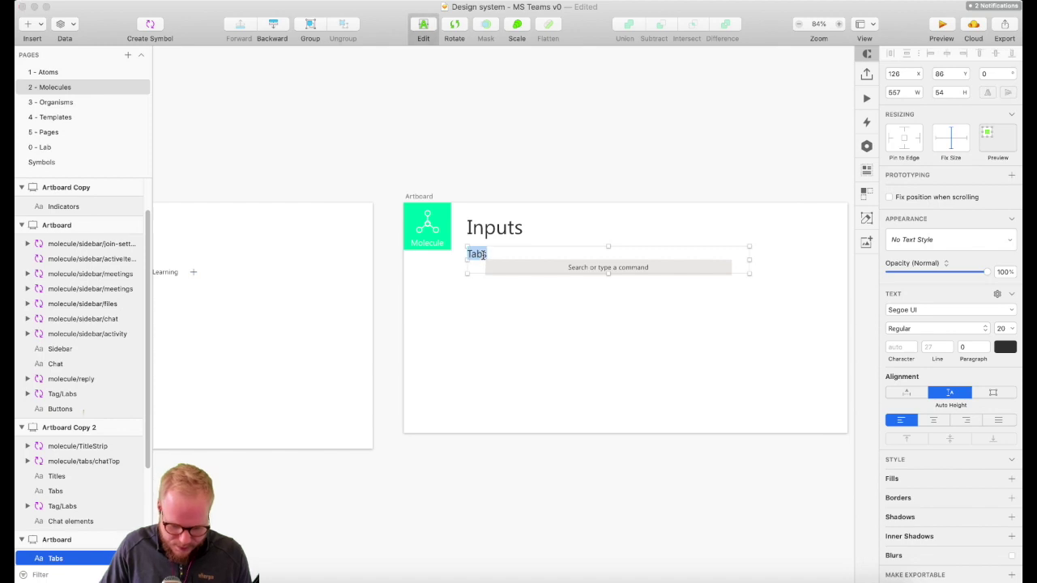
pyautogui.write('Search')
pyautogui.click(657, 282)
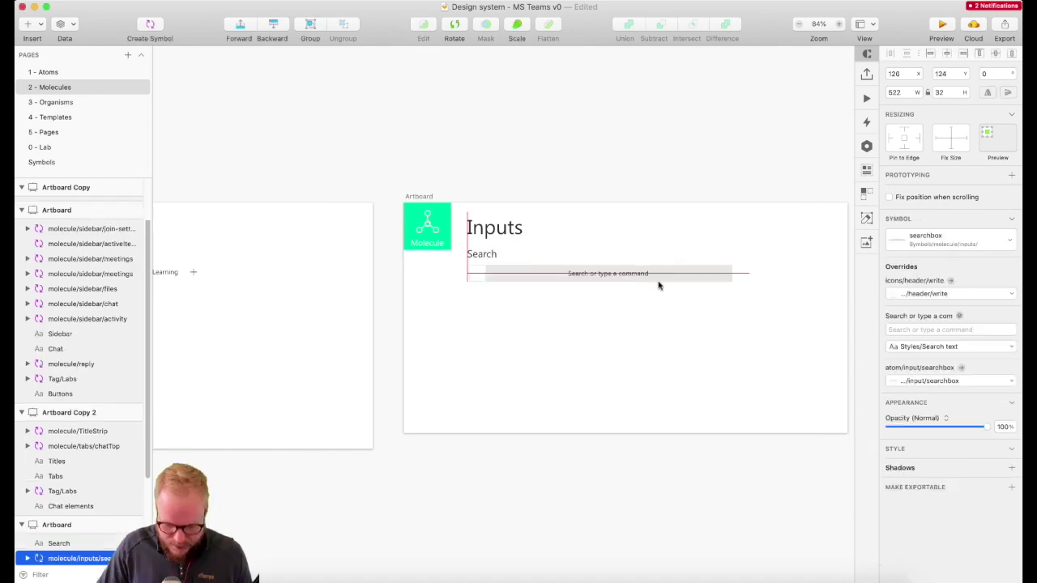
# - Duplicate the Search label below the searchbox and start retyping it as 'Post'
pyautogui.click(487, 257)
pyautogui.moveTo(487, 257); pyautogui.dragTo(481, 302)
pyautogui.doubleClick(483, 301)
pyautogui.write('Post')
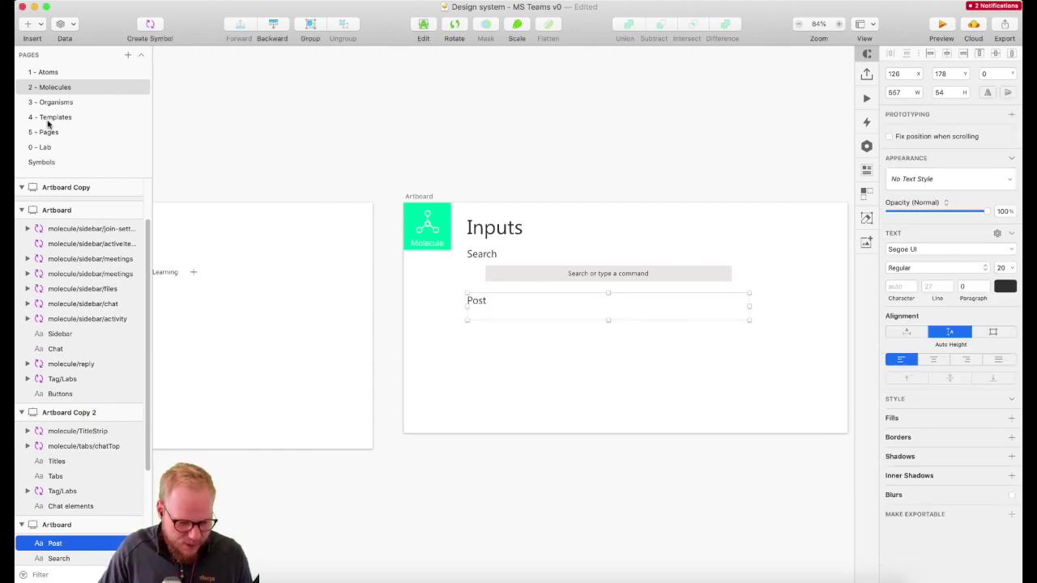
# - On the Lab page, make the chat input rectangle an atom/input/postbox symbol
pyautogui.click(40, 146)
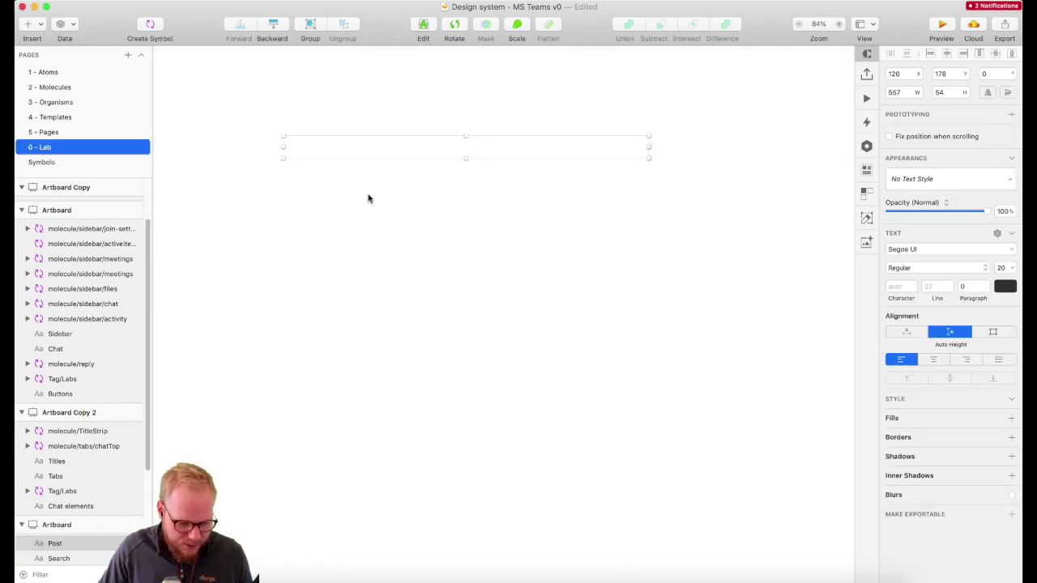
pyautogui.scroll(-3, 556, 413)
pyautogui.scroll(-5, 556, 412)
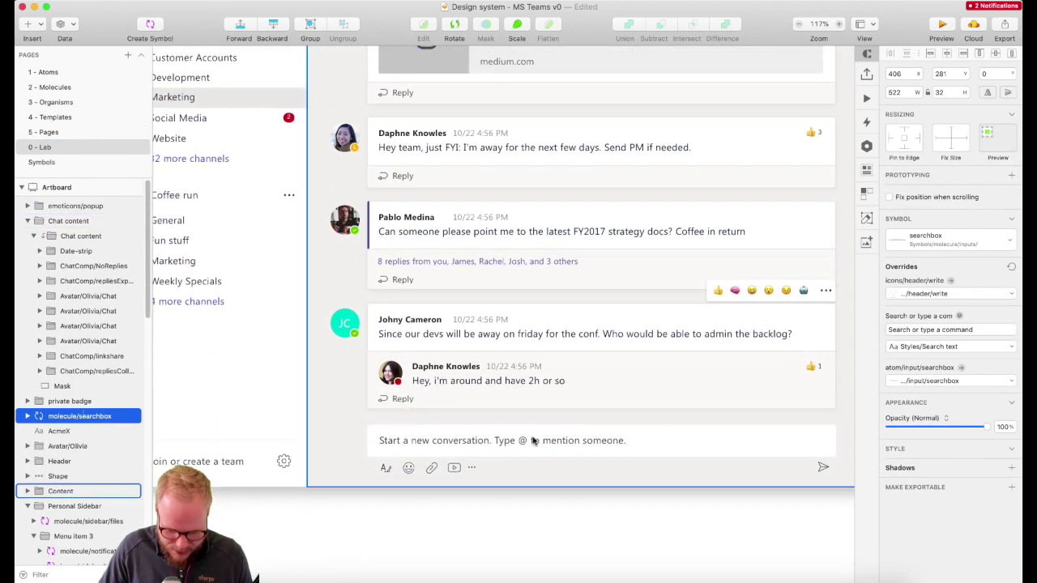
pyautogui.doubleClick(519, 448)
pyautogui.doubleClick(615, 445)
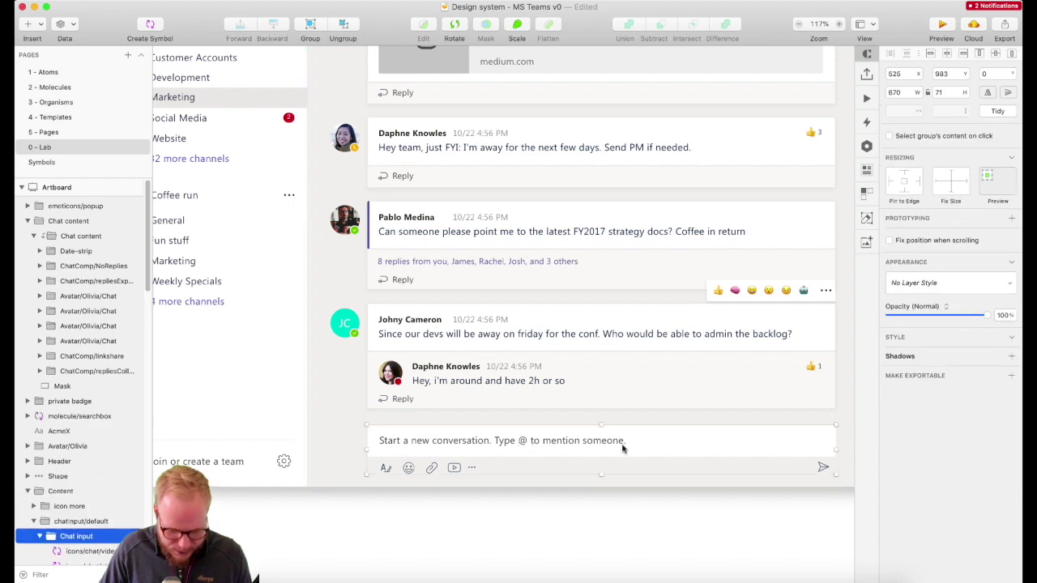
pyautogui.rightClick(720, 436)
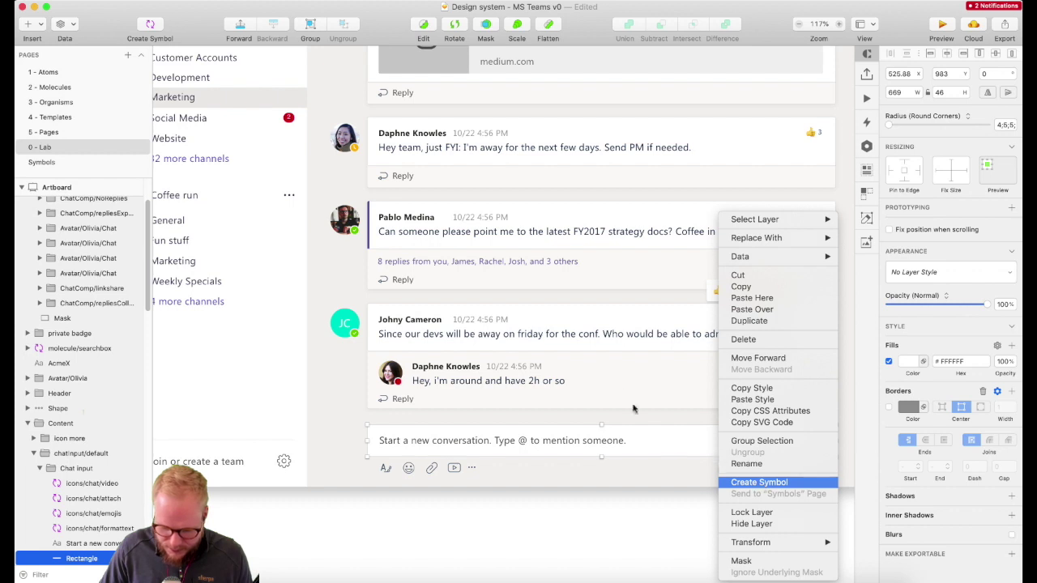
pyautogui.click(759, 482)
pyautogui.write('atom/input/')
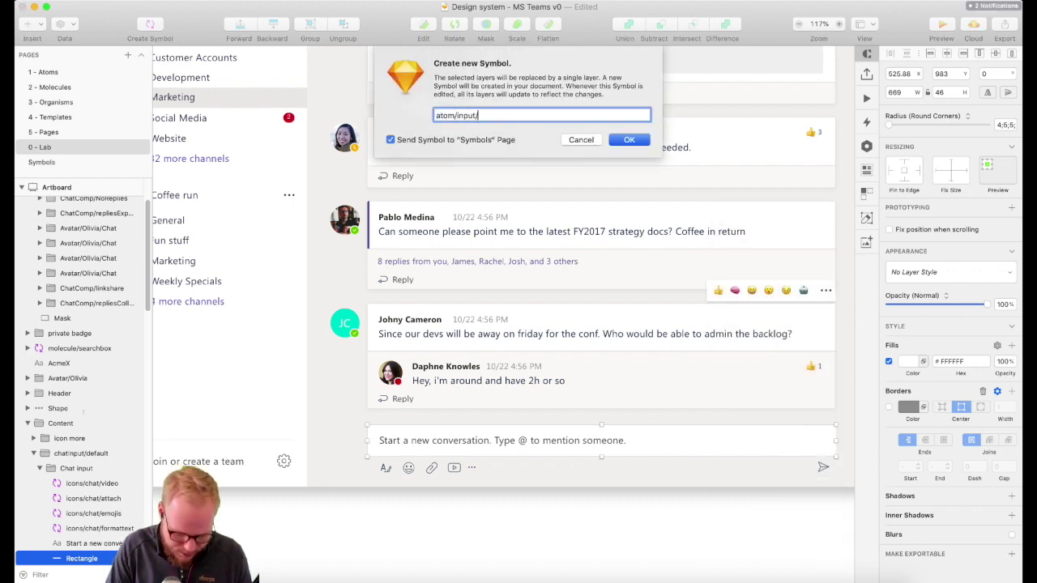
pyautogui.write('postbox')
pyautogui.press('Return')
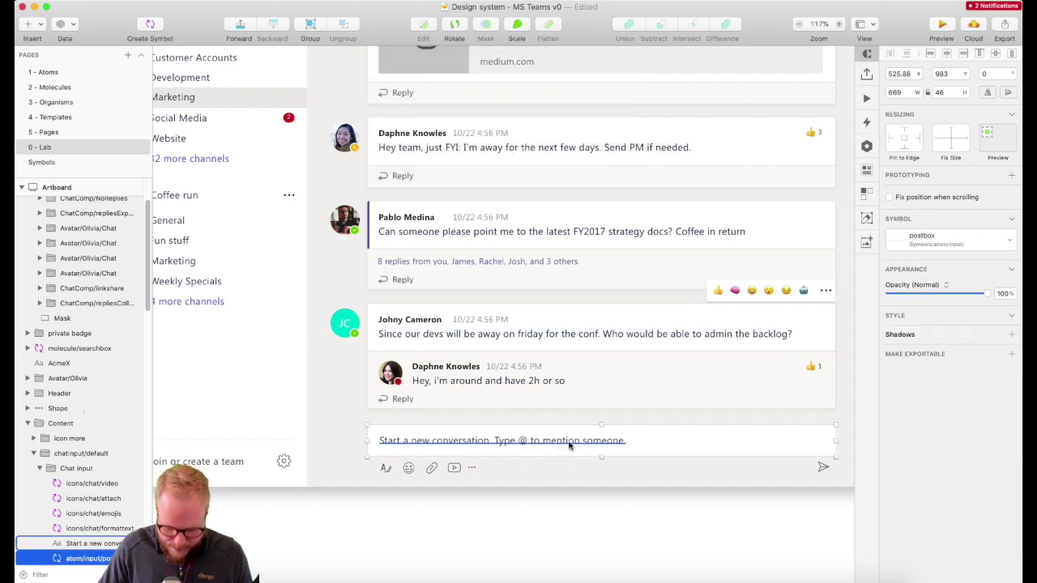
# - Combine the placeholder text and box into a molecule/input/post symbol and position it on Inputs
pyautogui.click(571, 446)
pyautogui.rightClick(706, 441)
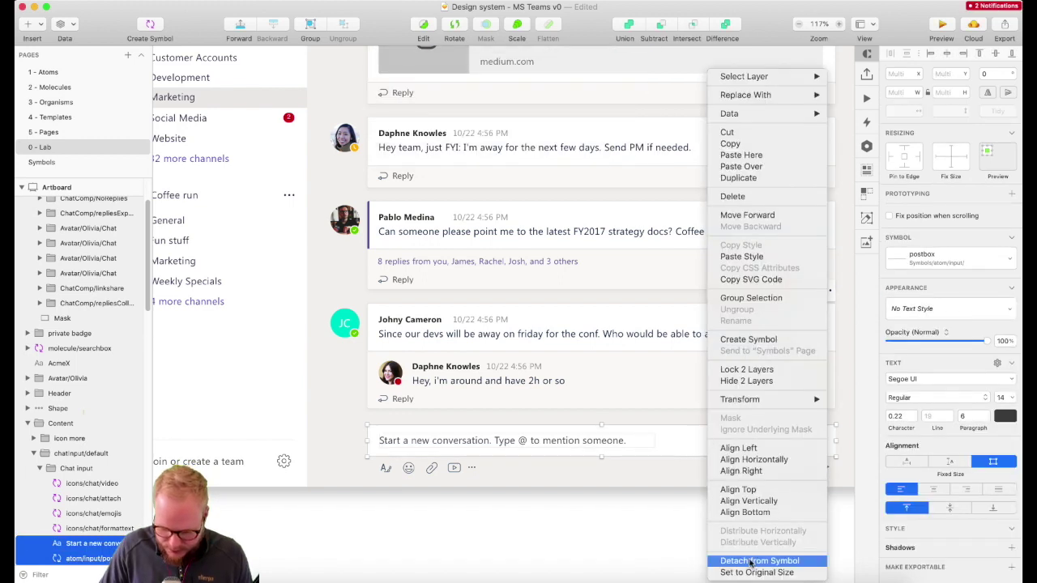
pyautogui.click(749, 341)
pyautogui.press('Right')
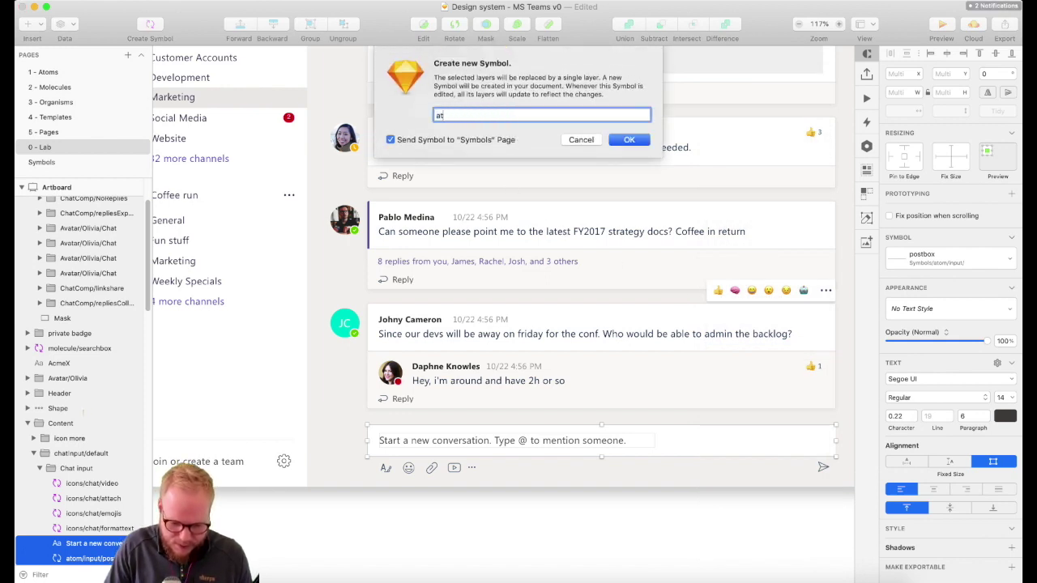
pyautogui.press('BackSpace')
pyautogui.press('BackSpace')
pyautogui.write('molecule/input/post')
pyautogui.press('Return')
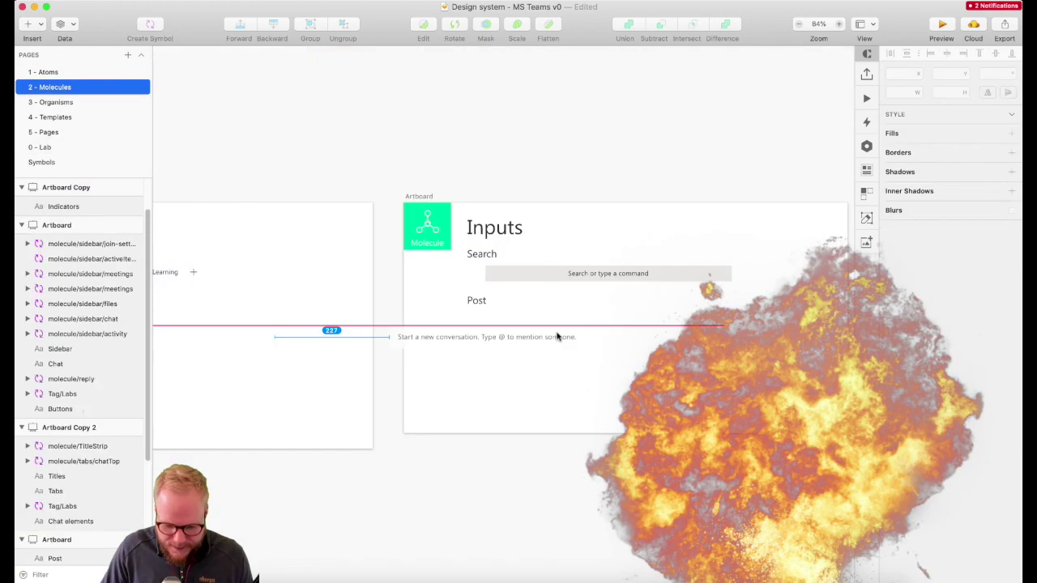
pyautogui.moveTo(556, 336); pyautogui.dragTo(636, 329)
# - Align the post input under its label and give the Inputs artboard a dark purple background
pyautogui.click(672, 377)
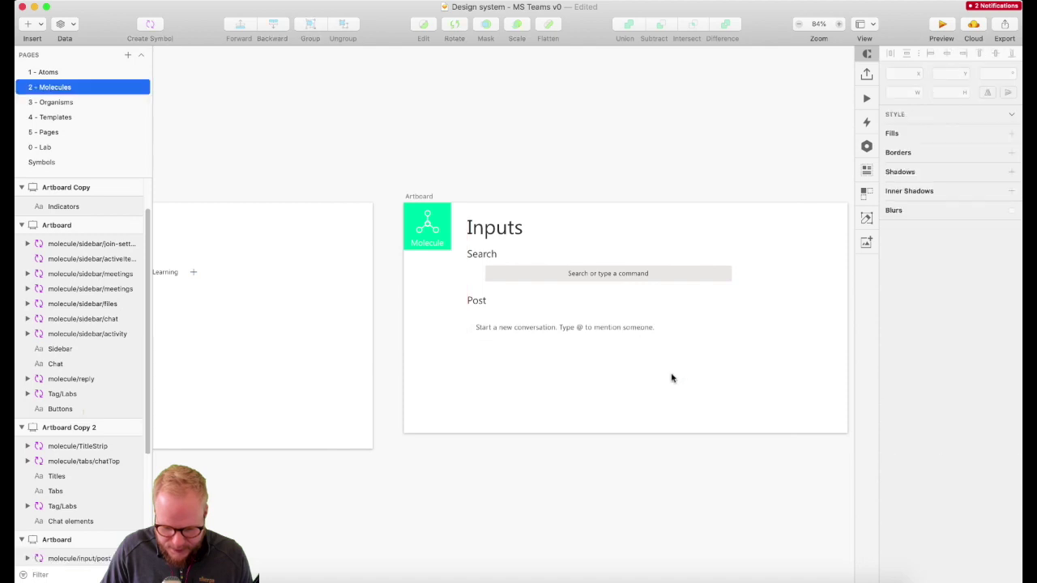
pyautogui.scroll(-5, 671, 378)
pyautogui.click(532, 288)
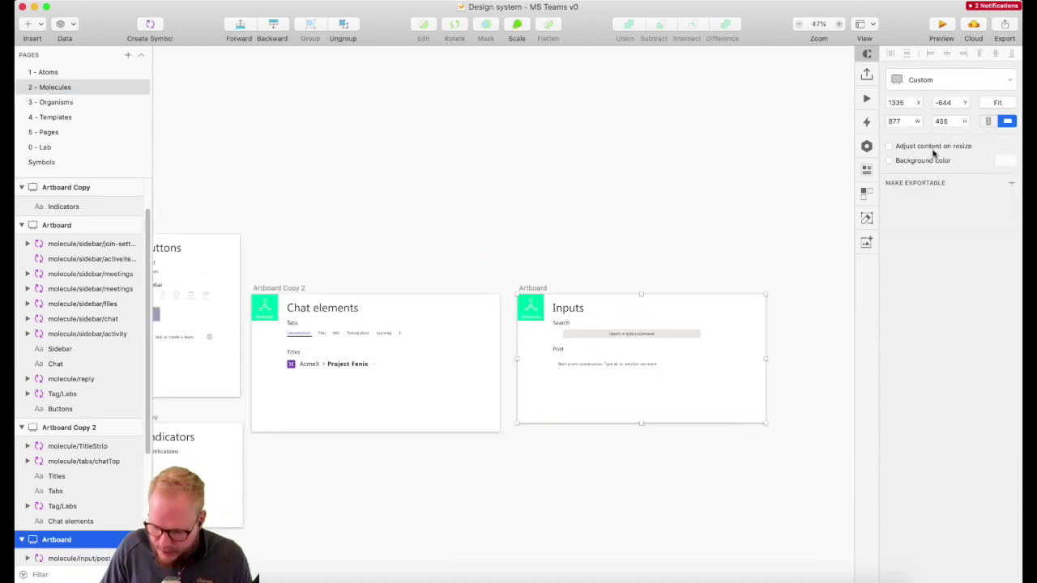
pyautogui.click(891, 161)
pyautogui.click(1004, 160)
pyautogui.moveTo(900, 251)
pyautogui.mouseDown()
pyautogui.moveTo(888, 221)
pyautogui.moveTo(888, 237)
pyautogui.mouseUp()
pyautogui.click(894, 358)
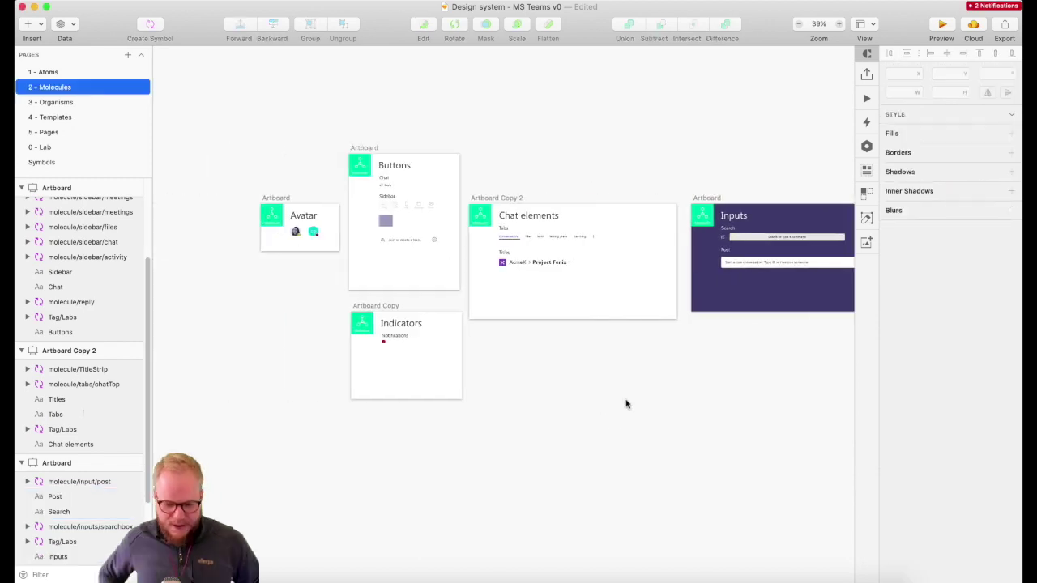
# - Return to the Lab page and clear the selection
pyautogui.scroll(5, 652, 306)
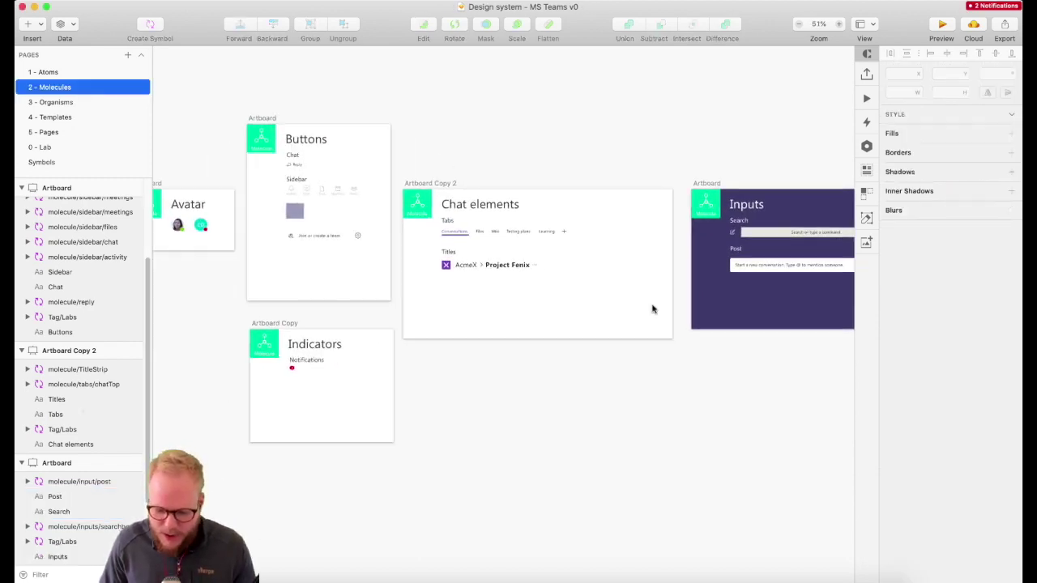
pyautogui.click(39, 147)
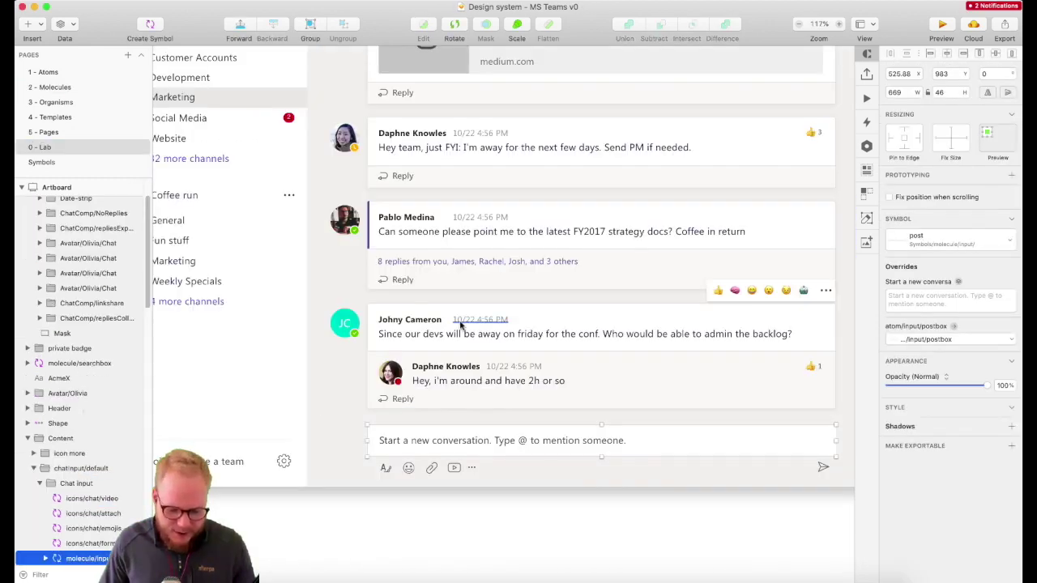
pyautogui.scroll(-2, 460, 324)
pyautogui.click(718, 240)
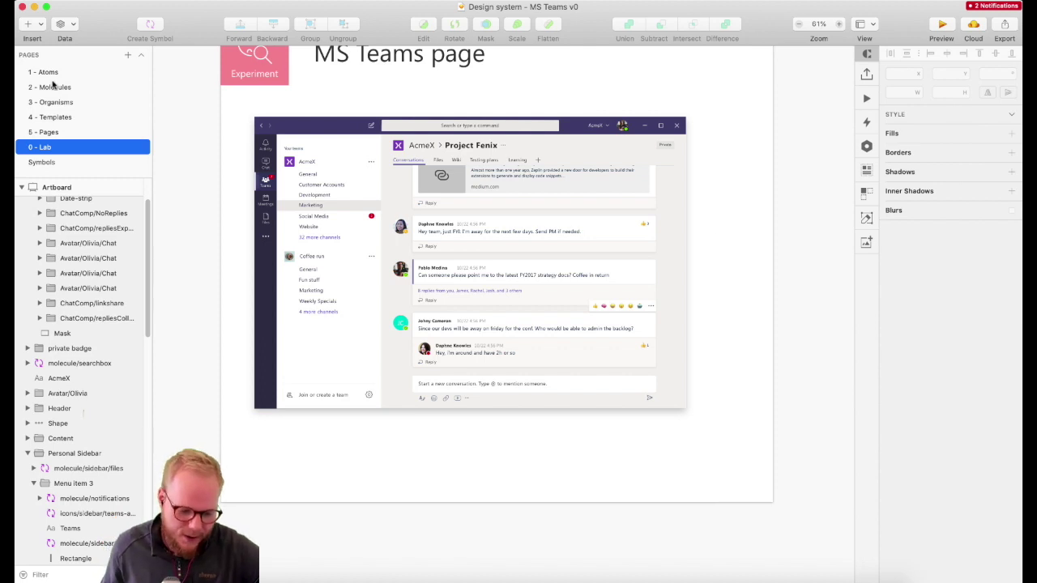
# - Look over the artboards on the 2 - Molecules page
pyautogui.click(53, 87)
pyautogui.scroll(-5, 525, 285)
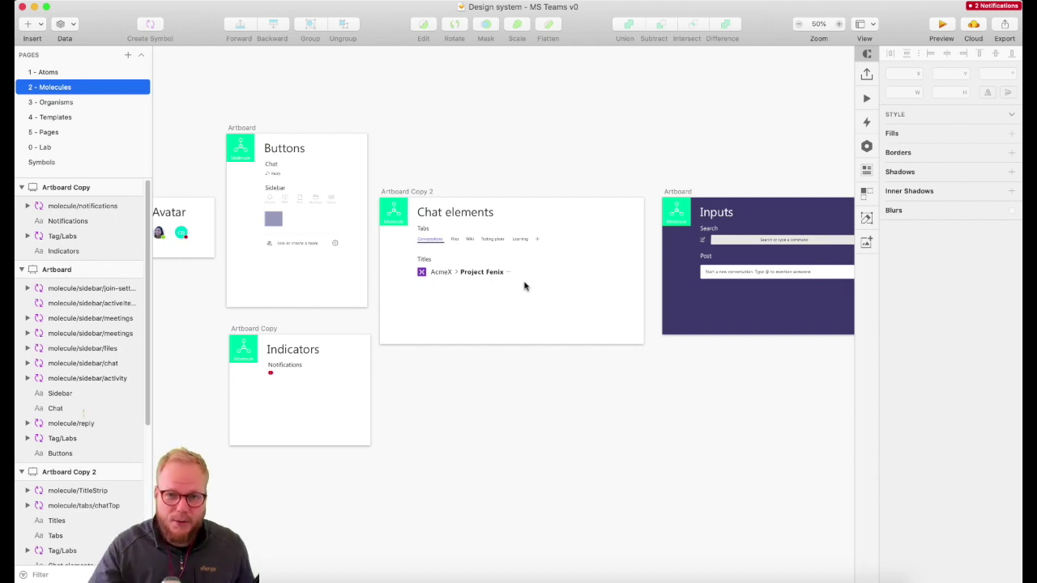
pyautogui.hscroll(-5, 525, 283)
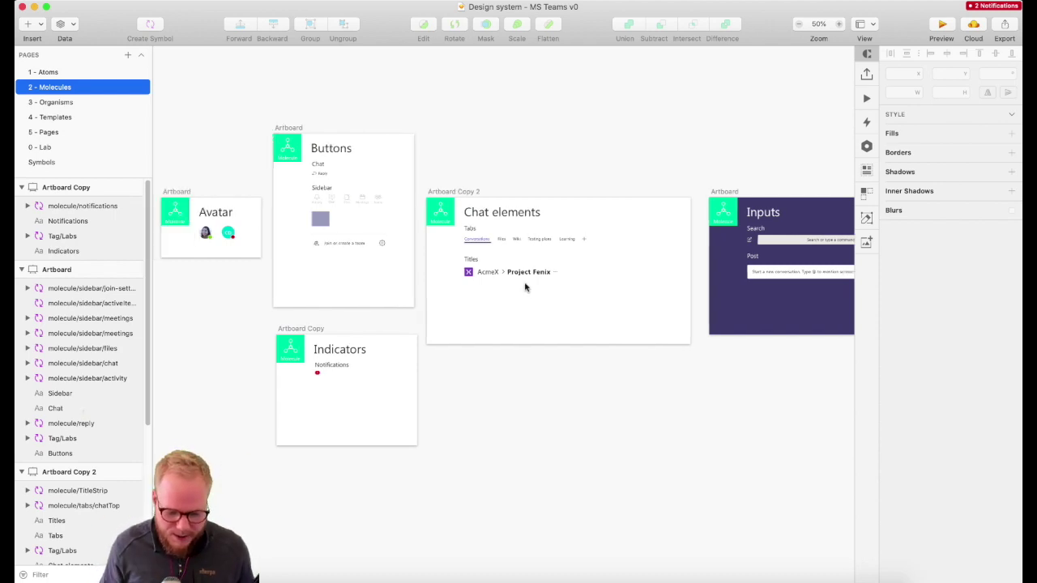
pyautogui.hscroll(5, 675, 278)
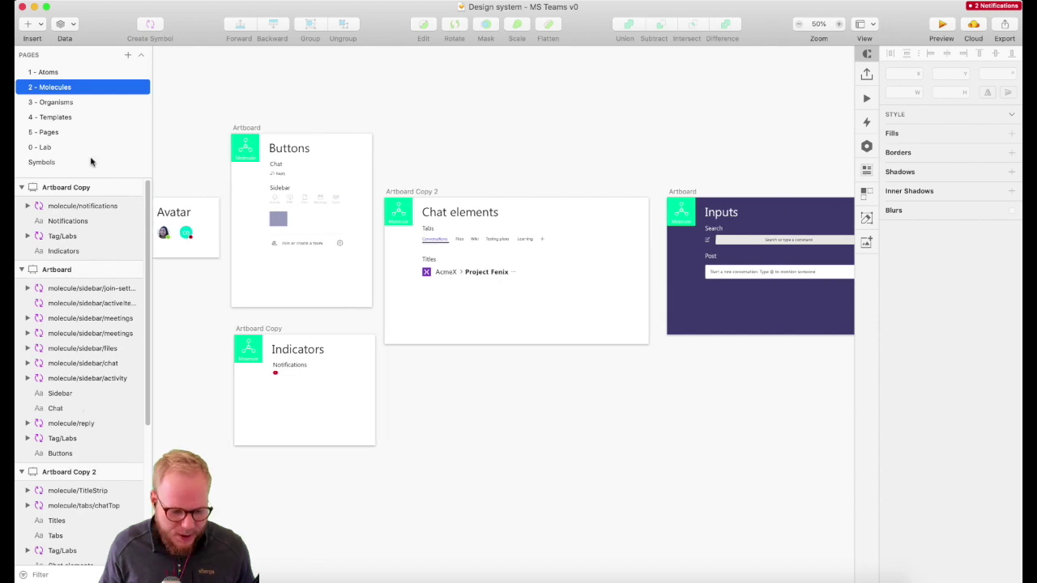
# - Inspect the searchbox symbol in the Teams mockup header, then switch to the 1 - Atoms page
pyautogui.click(47, 148)
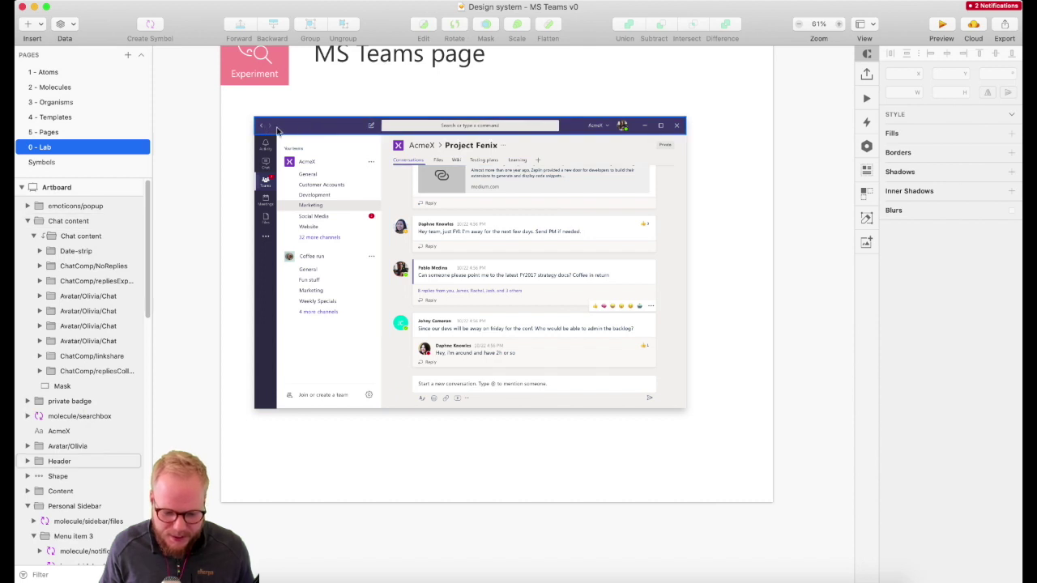
pyautogui.click(267, 125)
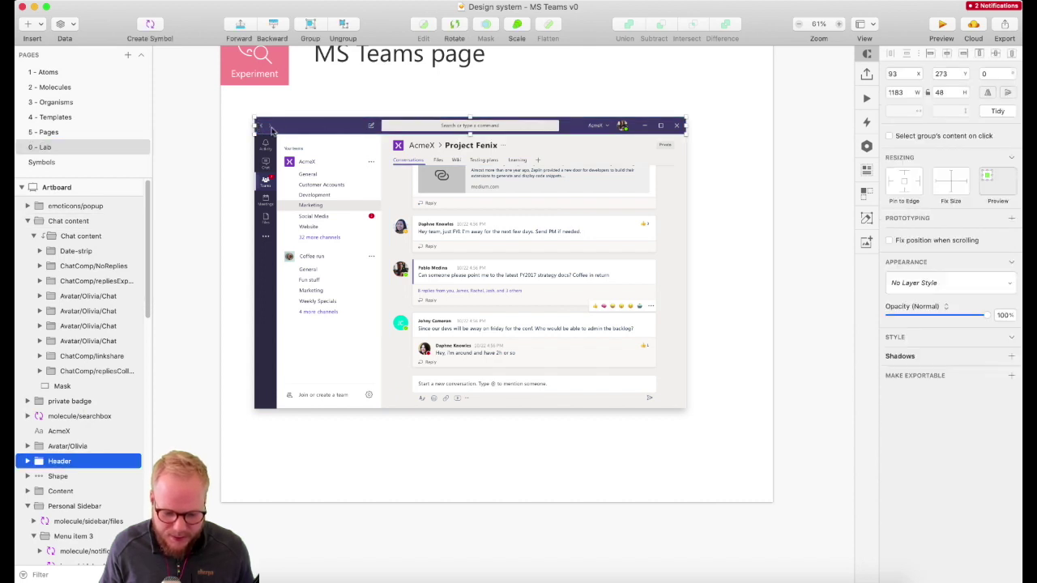
pyautogui.doubleClick(437, 127)
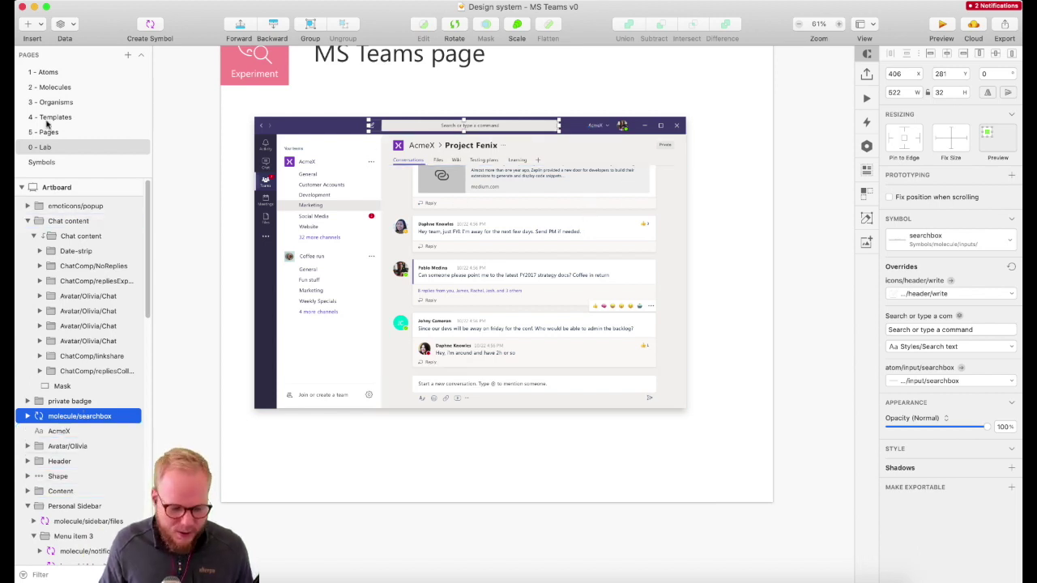
pyautogui.click(50, 73)
# - Browse the Molecules page, then view the 3 - Organisms page
pyautogui.scroll(2, 440, 331)
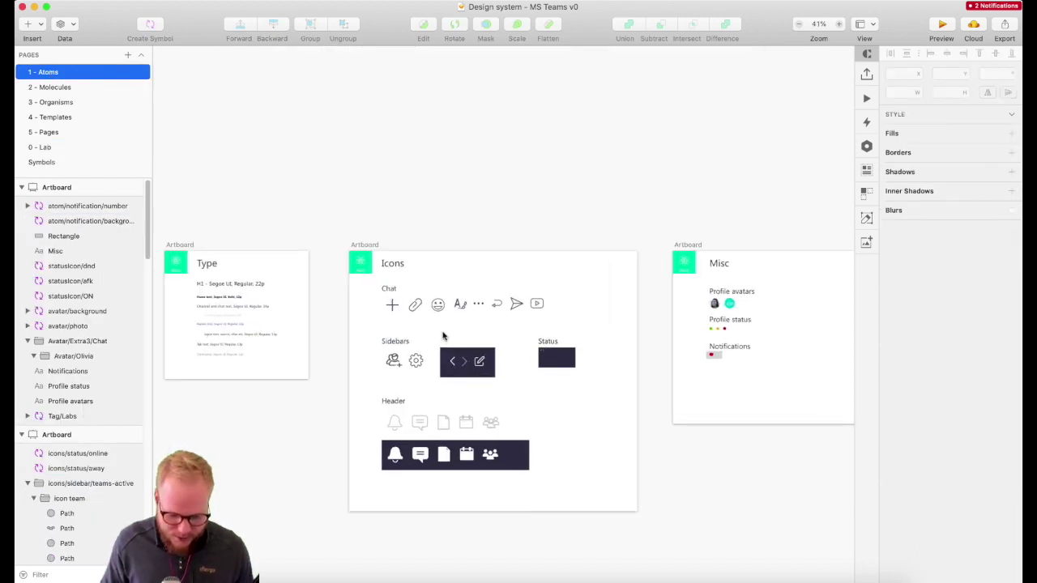
pyautogui.scroll(-3, 442, 335)
pyautogui.scroll(-2, 442, 335)
pyautogui.hscroll(-4, 456, 363)
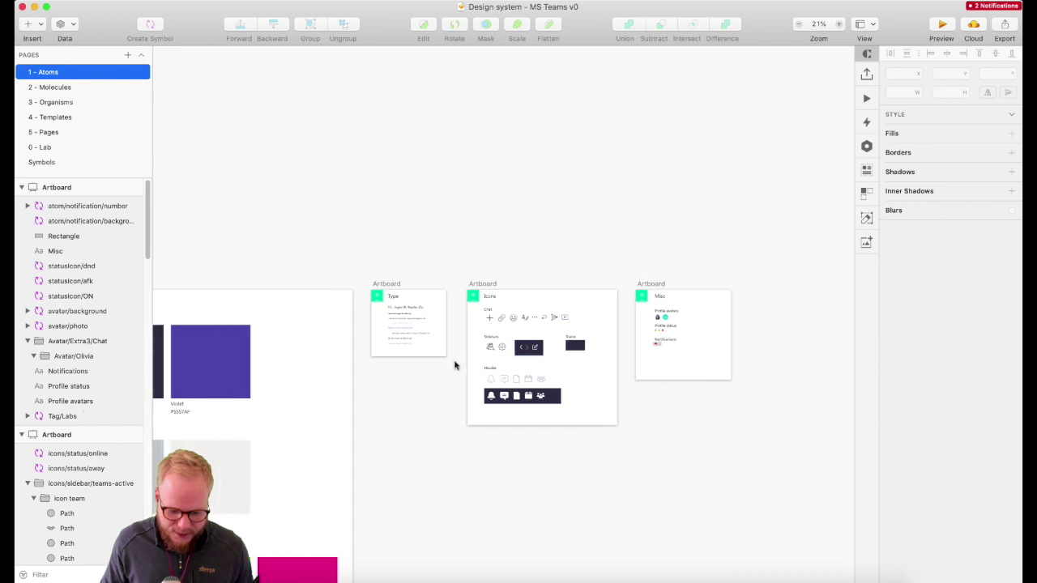
pyautogui.click(49, 88)
pyautogui.scroll(-1, 510, 185)
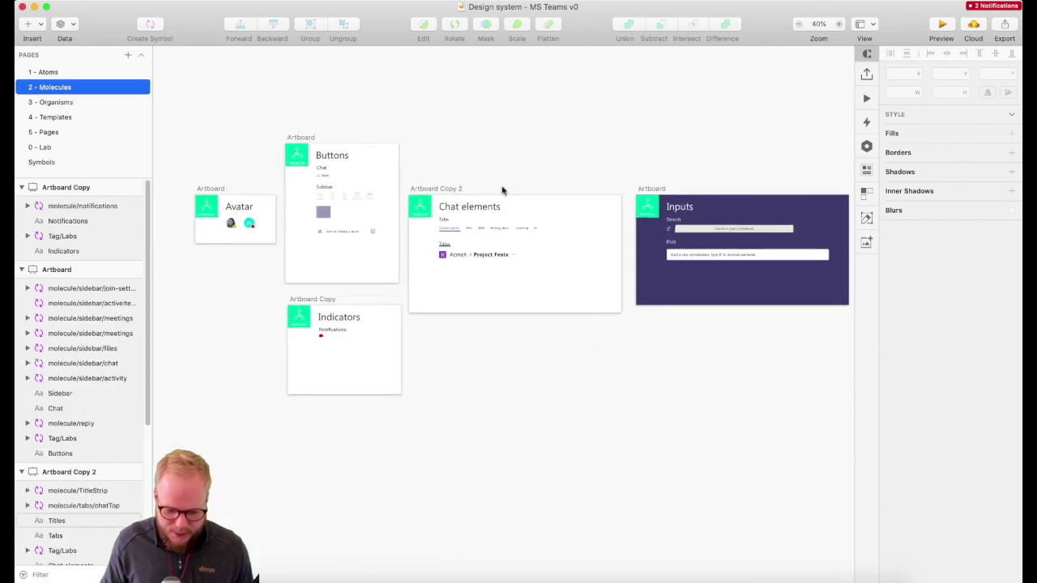
pyautogui.click(36, 103)
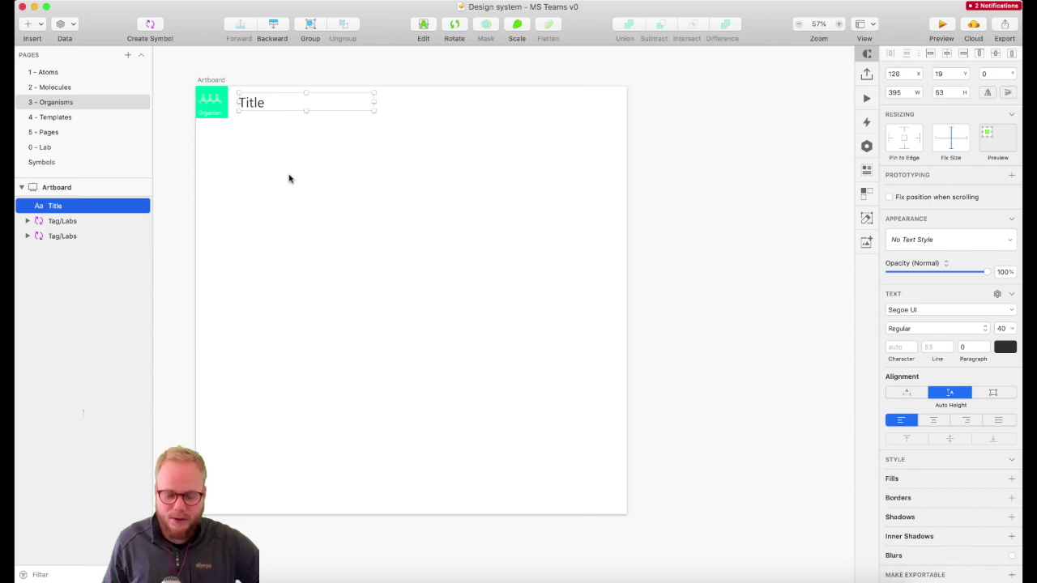
# - Go back to 2 - Molecules and zoom in on Avatar, Buttons, Indicators and Chat elements
pyautogui.click(81, 97)
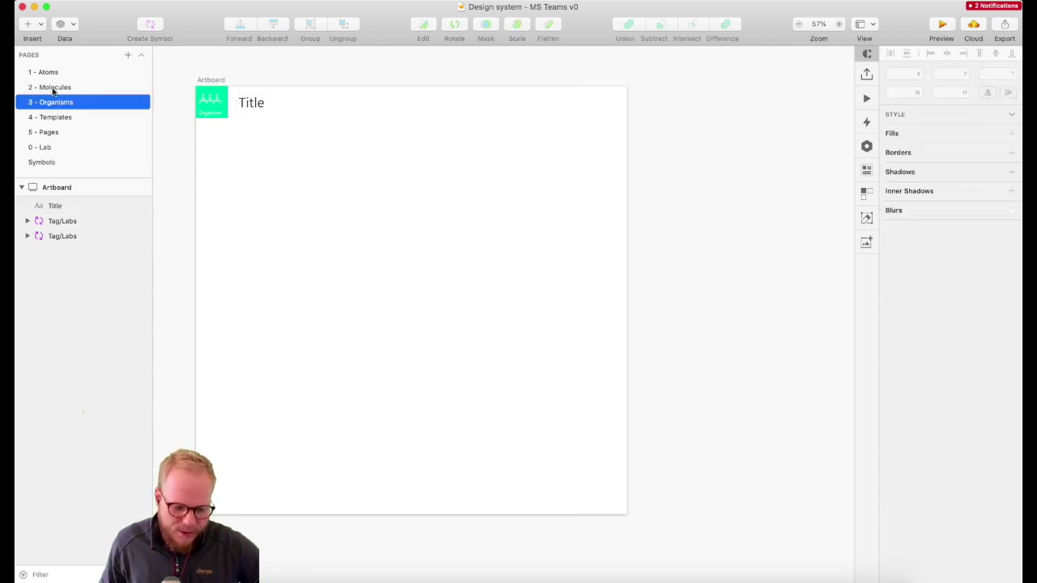
pyautogui.click(54, 88)
pyautogui.scroll(3, 442, 225)
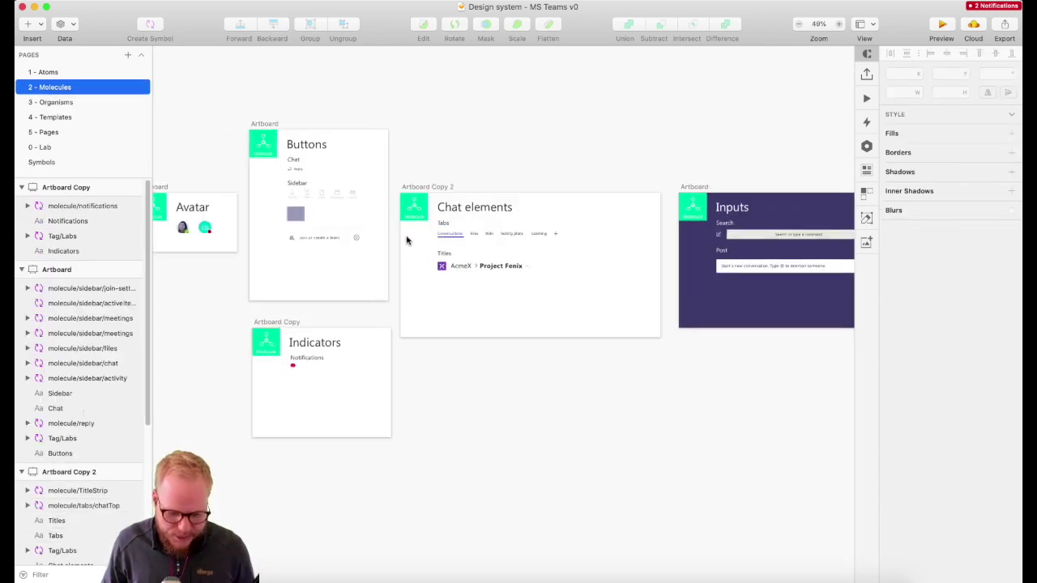
pyautogui.scroll(3, 407, 240)
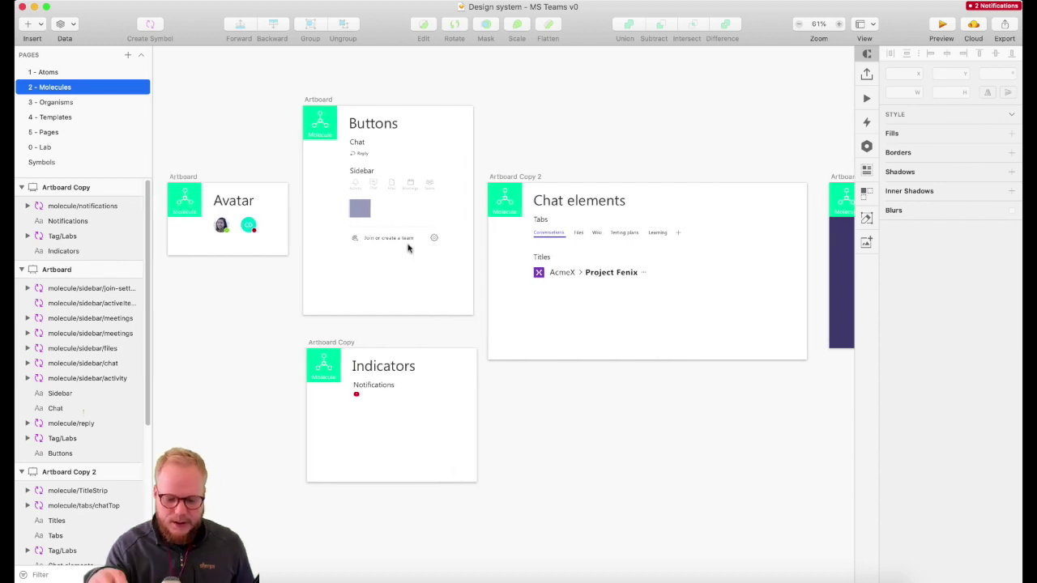